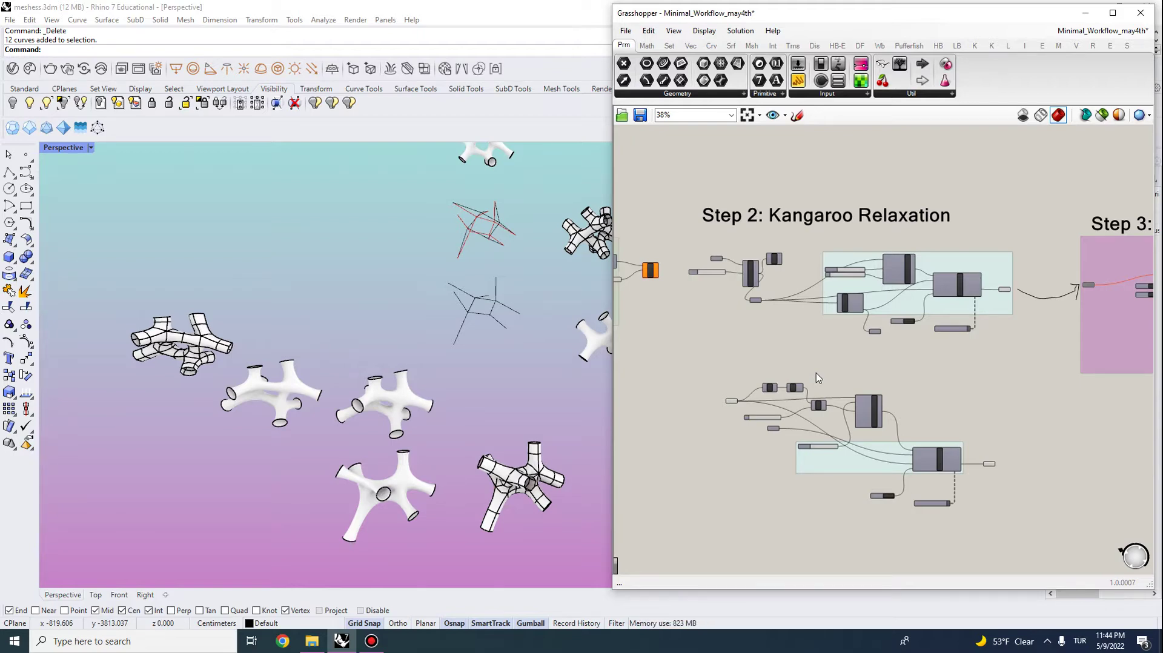
- Review the Step 1: Parametric Mesh generation part of the definition
{"action": "right_click_drag", "start_coordinate": [694, 294], "coordinate": [878, 288]}
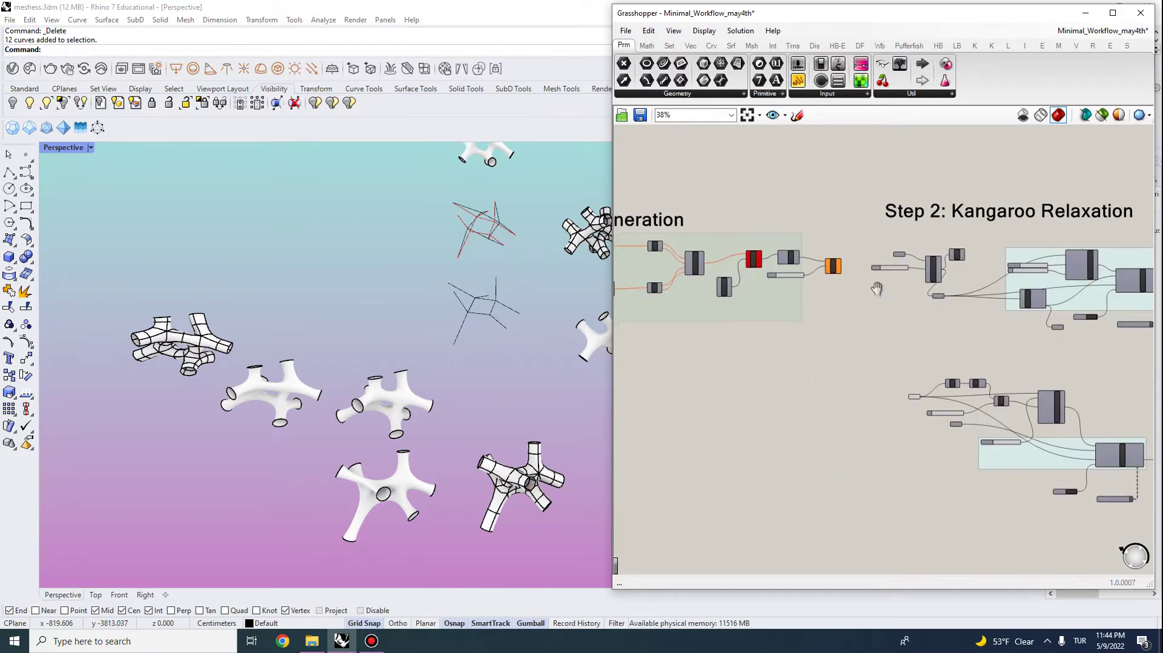
{"action": "scroll", "coordinate": [836, 265], "scroll_direction": "down", "scroll_amount": 1}
{"action": "right_click_drag", "start_coordinate": [734, 259], "coordinate": [923, 247]}
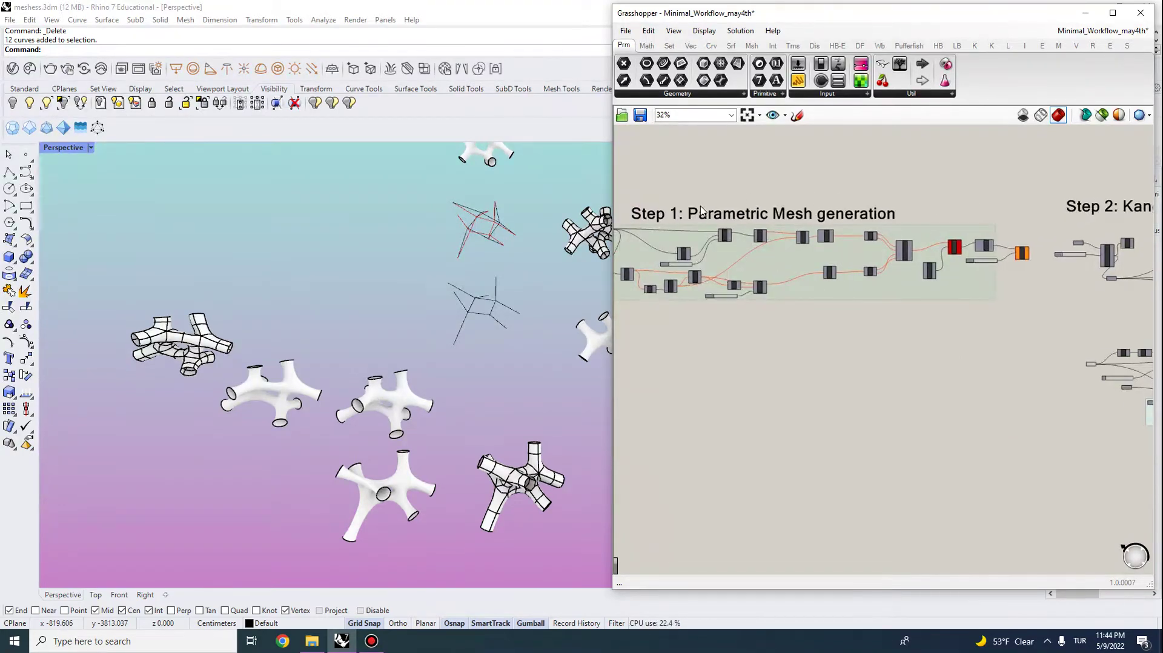
{"action": "scroll", "coordinate": [700, 210], "scroll_direction": "down", "scroll_amount": 1}
{"action": "right_click_drag", "start_coordinate": [722, 231], "coordinate": [781, 254]}
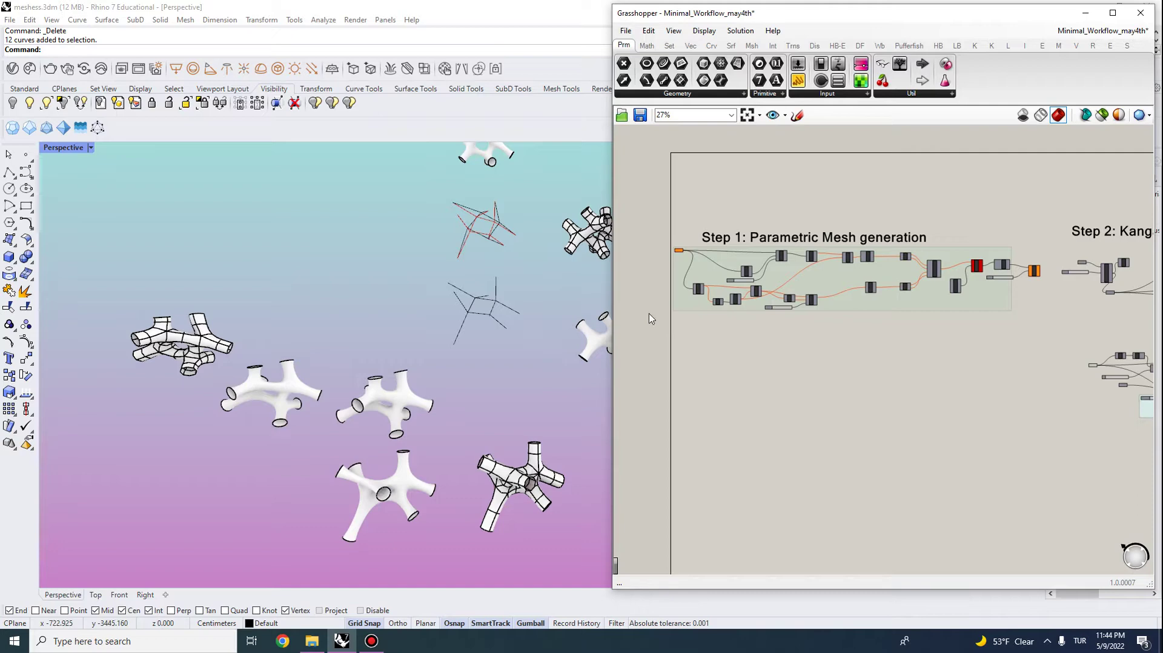
- Move the output Mesh parameter in Step 2: Kangaroo Relaxation up beside the subdivision component
{"action": "right_click_drag", "start_coordinate": [950, 338], "coordinate": [685, 308]}
{"action": "scroll", "coordinate": [887, 269], "scroll_direction": "up", "scroll_amount": 2}
{"action": "right_click_drag", "start_coordinate": [942, 322], "coordinate": [879, 356]}
{"action": "scroll", "coordinate": [879, 311], "scroll_direction": "up", "scroll_amount": 1}
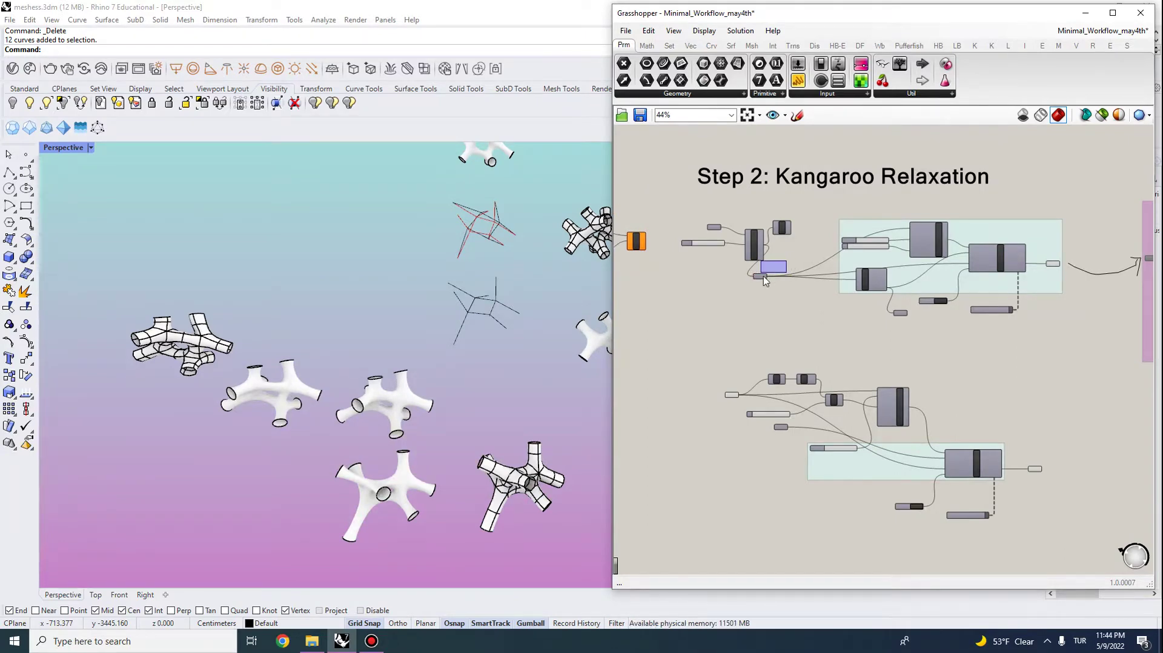
{"action": "left_click_drag", "start_coordinate": [758, 278], "coordinate": [785, 259]}
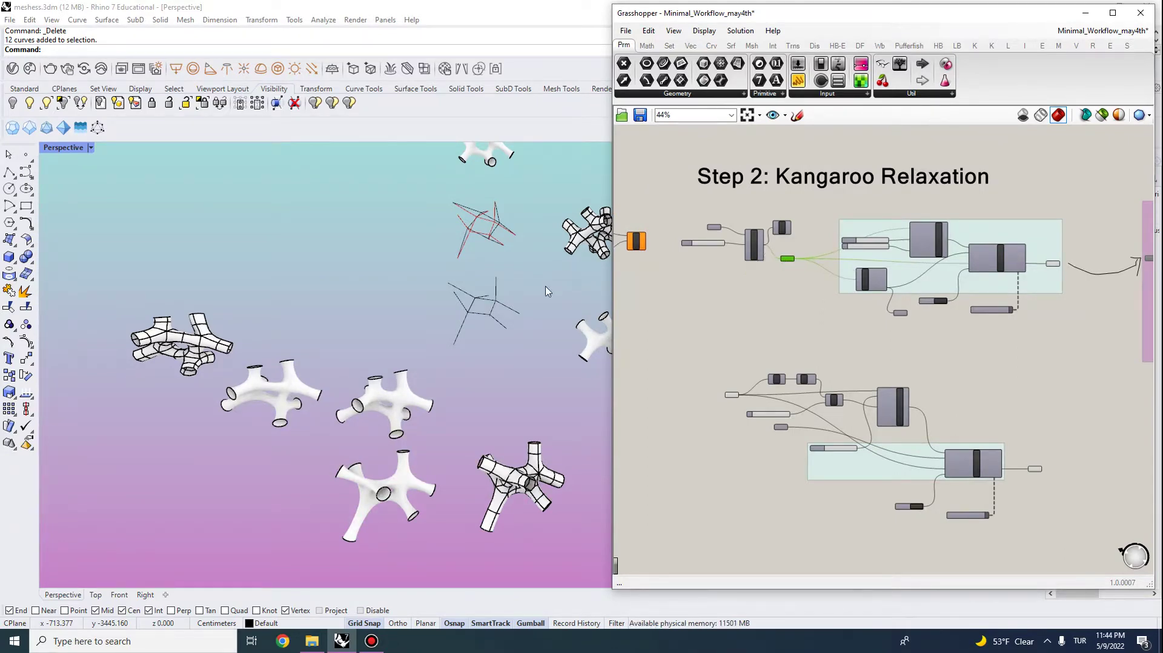
- Minimise Grasshopper and bring up the SubD tools in Rhino
{"action": "right_click_drag", "start_coordinate": [476, 309], "coordinate": [471, 262]}
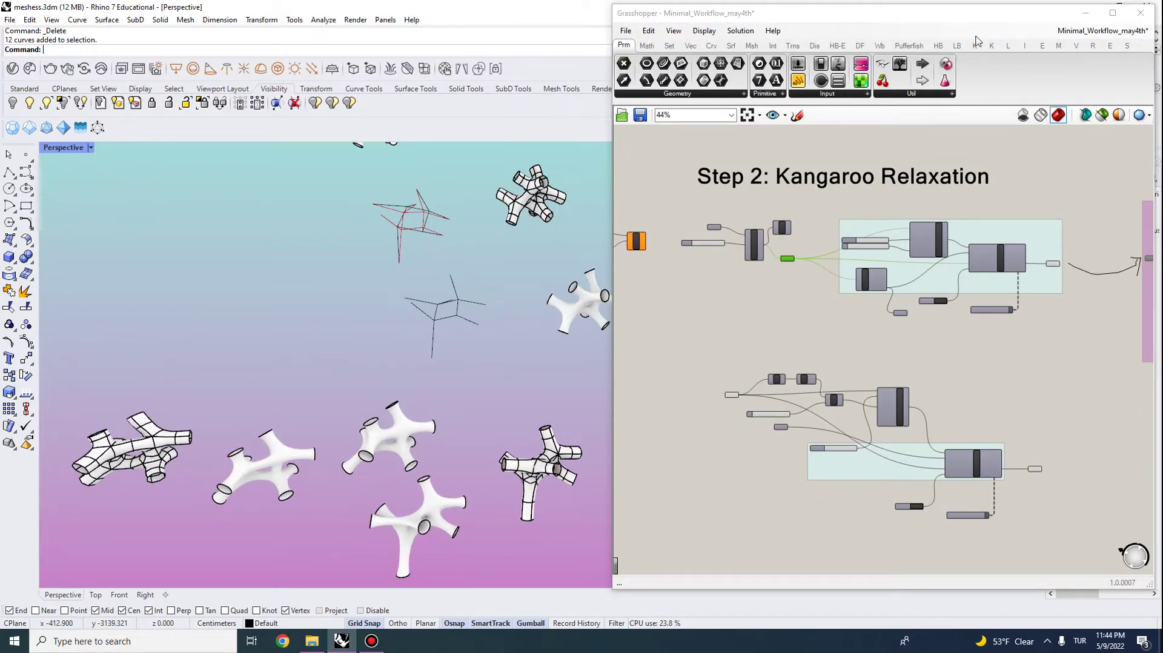
{"action": "left_click", "coordinate": [1083, 14]}
{"action": "right_click_drag", "start_coordinate": [518, 158], "coordinate": [513, 115]}
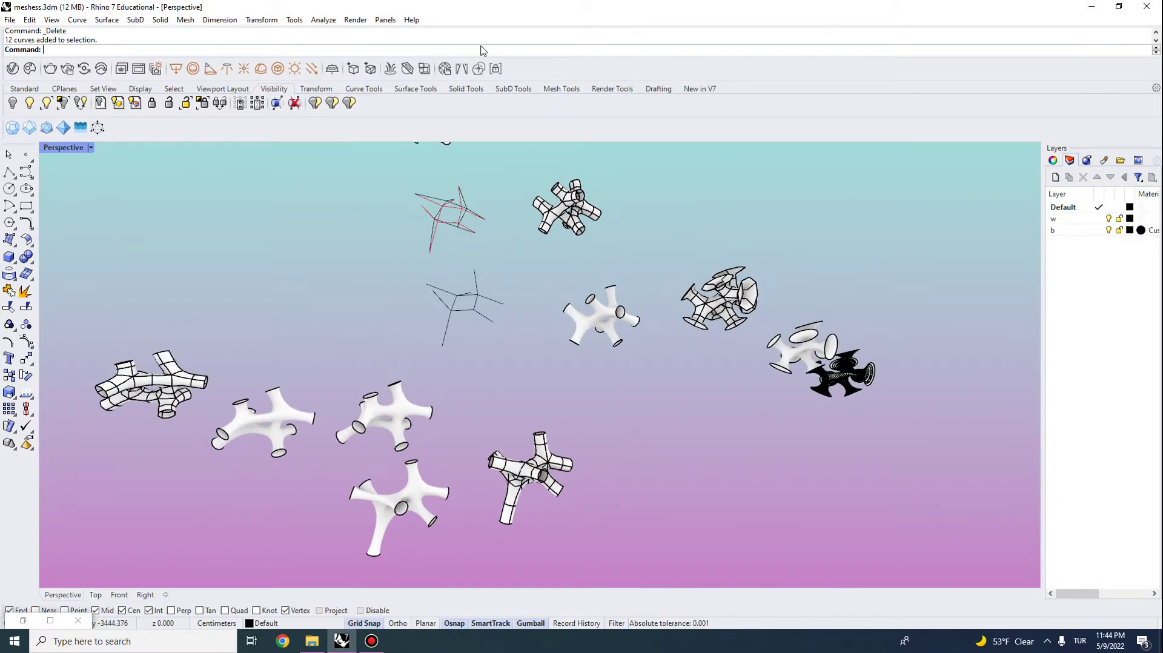
{"action": "left_click", "coordinate": [512, 91]}
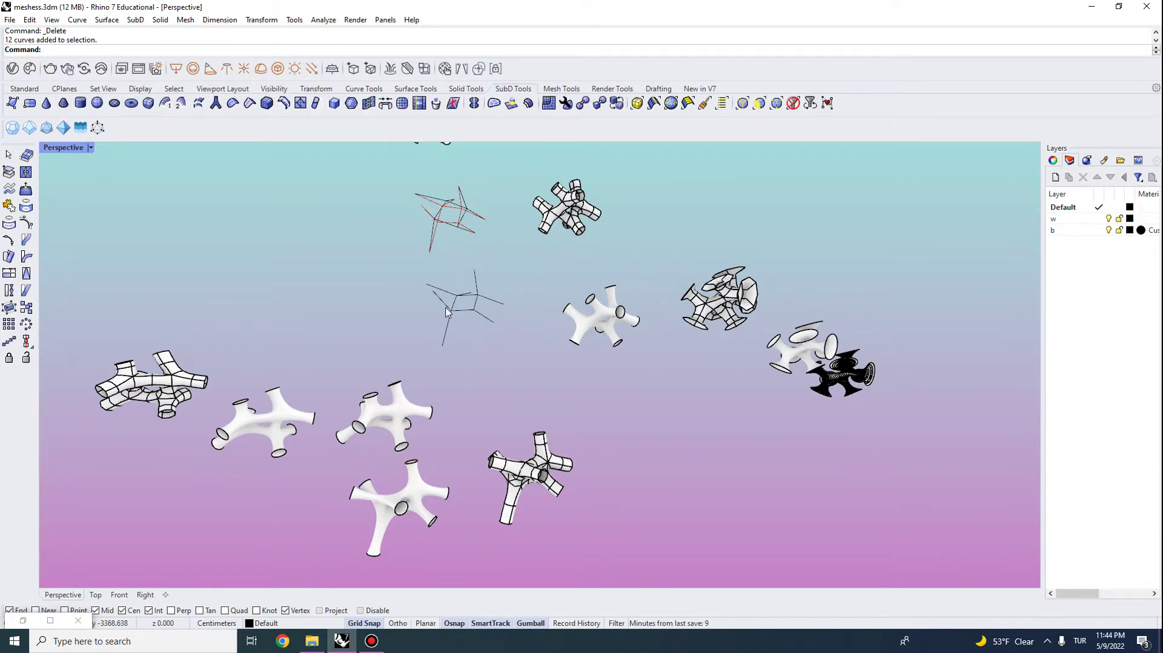
- Zoom to the black line network and examine its branches from several angles
{"action": "scroll", "coordinate": [446, 312], "scroll_direction": "up", "scroll_amount": 5}
{"action": "left_click_drag", "start_coordinate": [541, 397], "coordinate": [404, 274]}
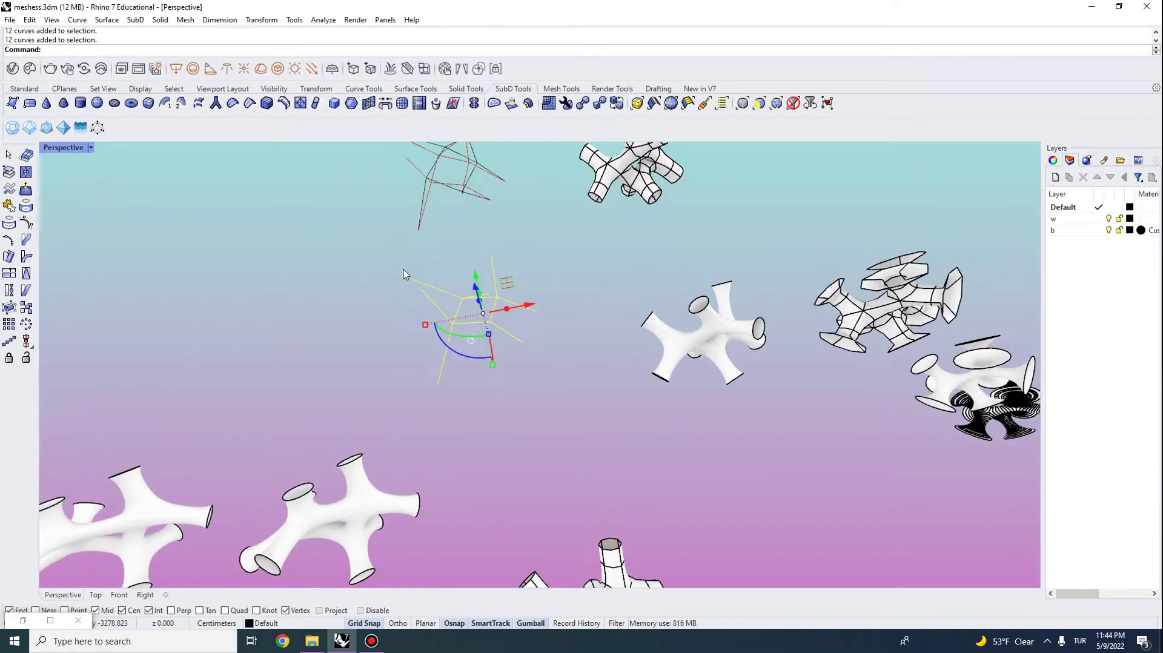
{"action": "type", "text": "zs"}
{"action": "key", "text": "Return"}
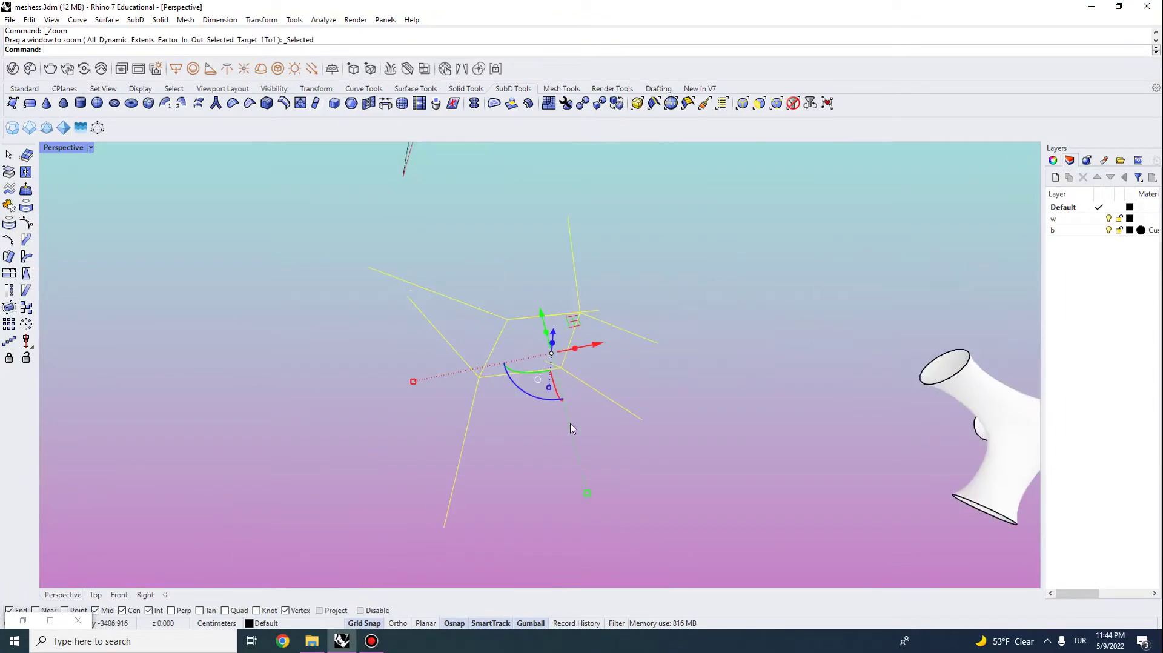
{"action": "left_click", "coordinate": [671, 405]}
{"action": "right_click_drag", "start_coordinate": [650, 357], "coordinate": [698, 339]}
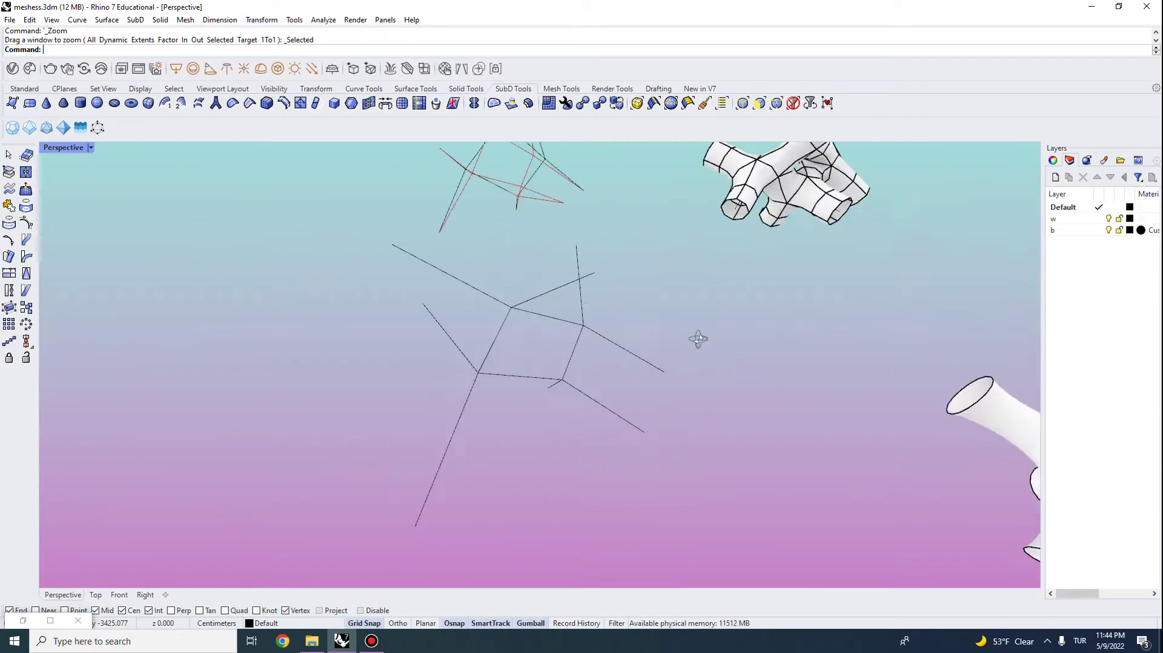
{"action": "right_click_drag", "start_coordinate": [436, 379], "coordinate": [358, 135]}
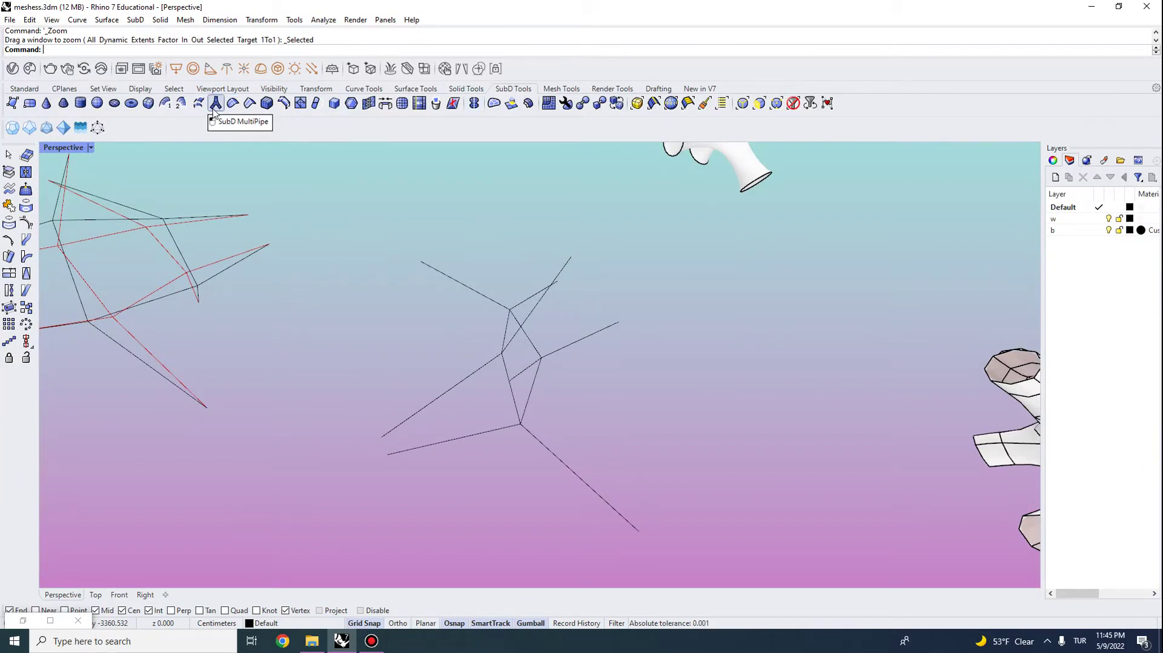
{"action": "right_click_drag", "start_coordinate": [541, 424], "coordinate": [496, 417]}
{"action": "scroll", "coordinate": [573, 431], "scroll_direction": "down", "scroll_amount": 6}
- Create a SubD MultiPipe along the black line network with radius 12, uncapped ends and 1 strut division
{"action": "left_click_drag", "start_coordinate": [615, 466], "coordinate": [458, 299]}
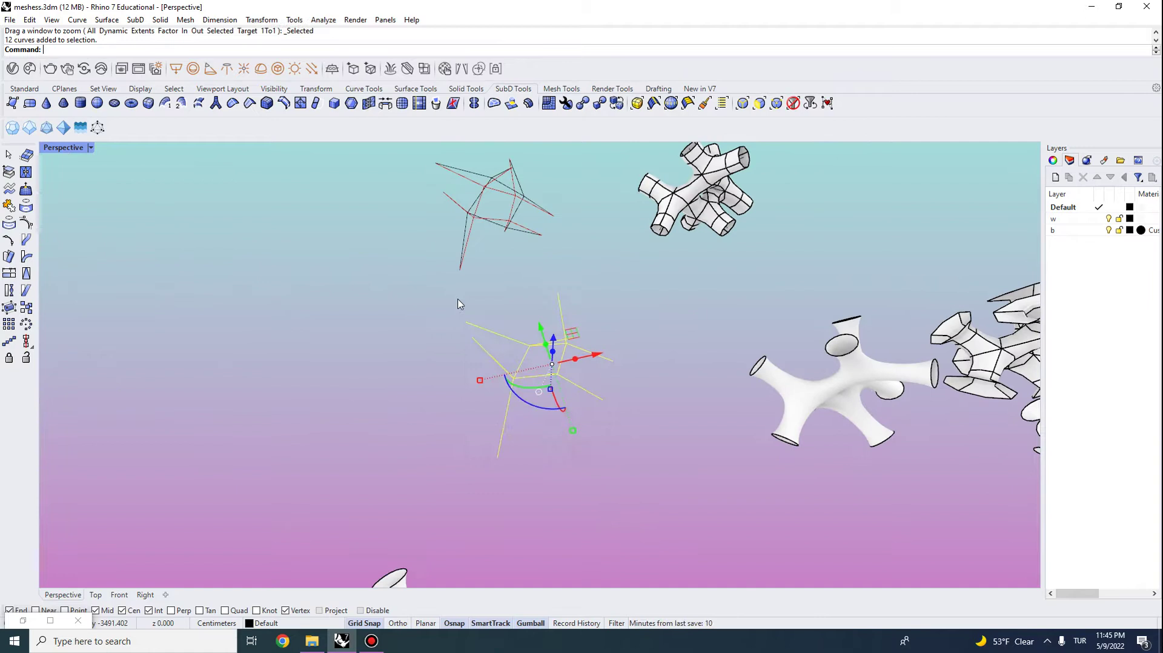
{"action": "left_click", "coordinate": [216, 104]}
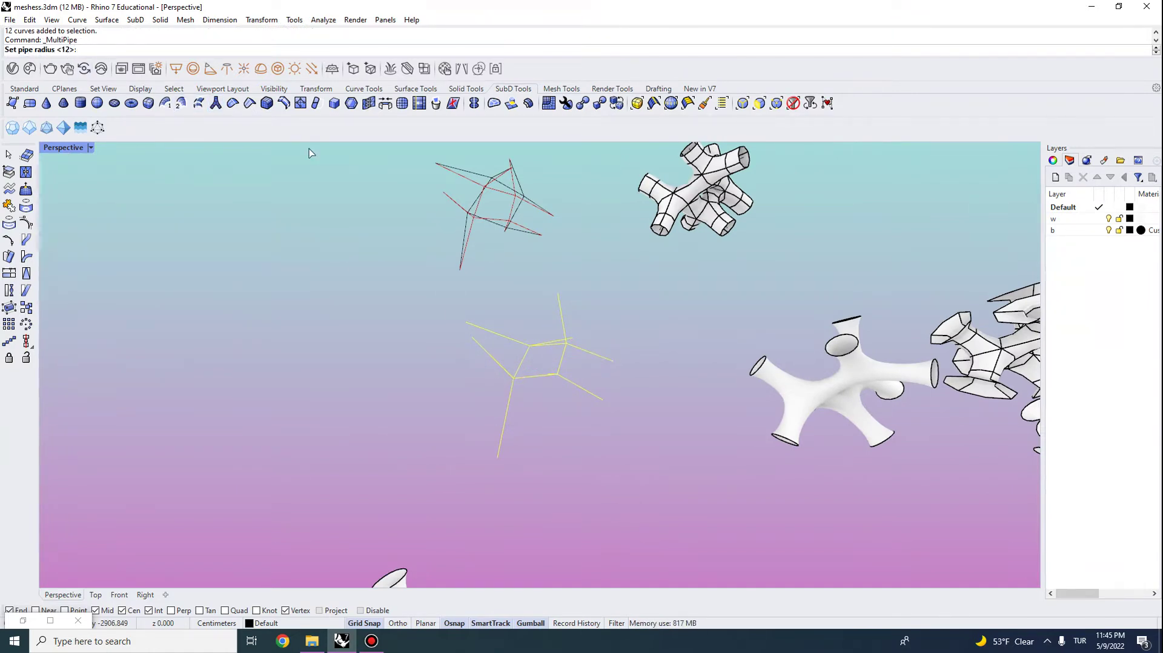
{"action": "scroll", "coordinate": [644, 357], "scroll_direction": "up", "scroll_amount": 3}
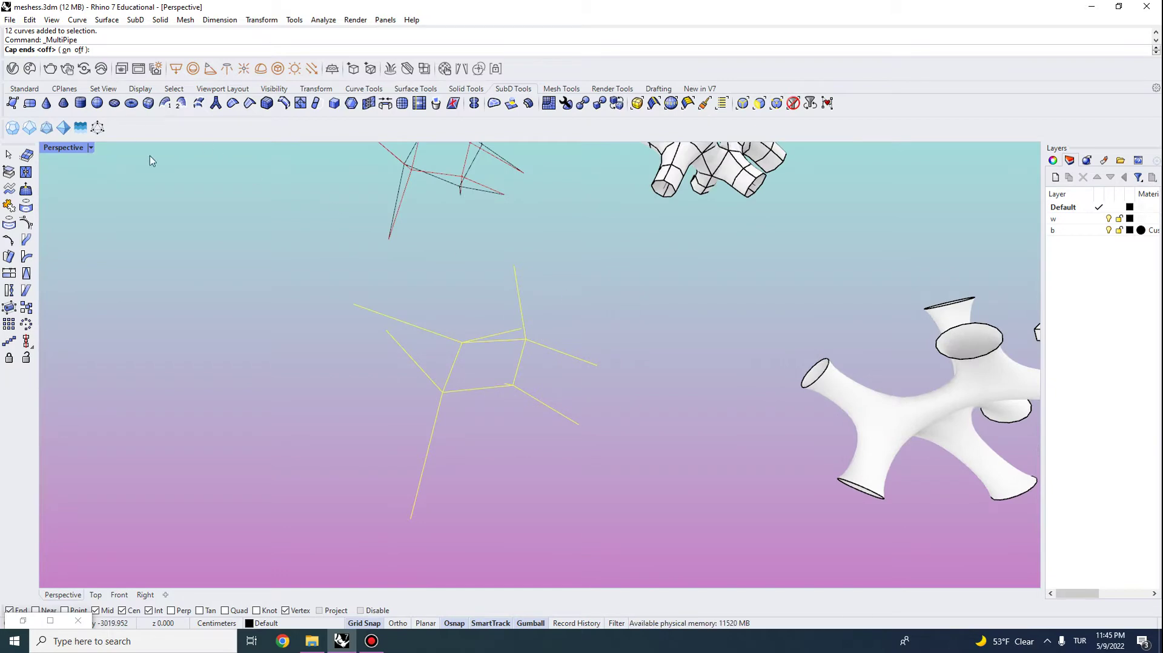
{"action": "key", "text": "Return"}
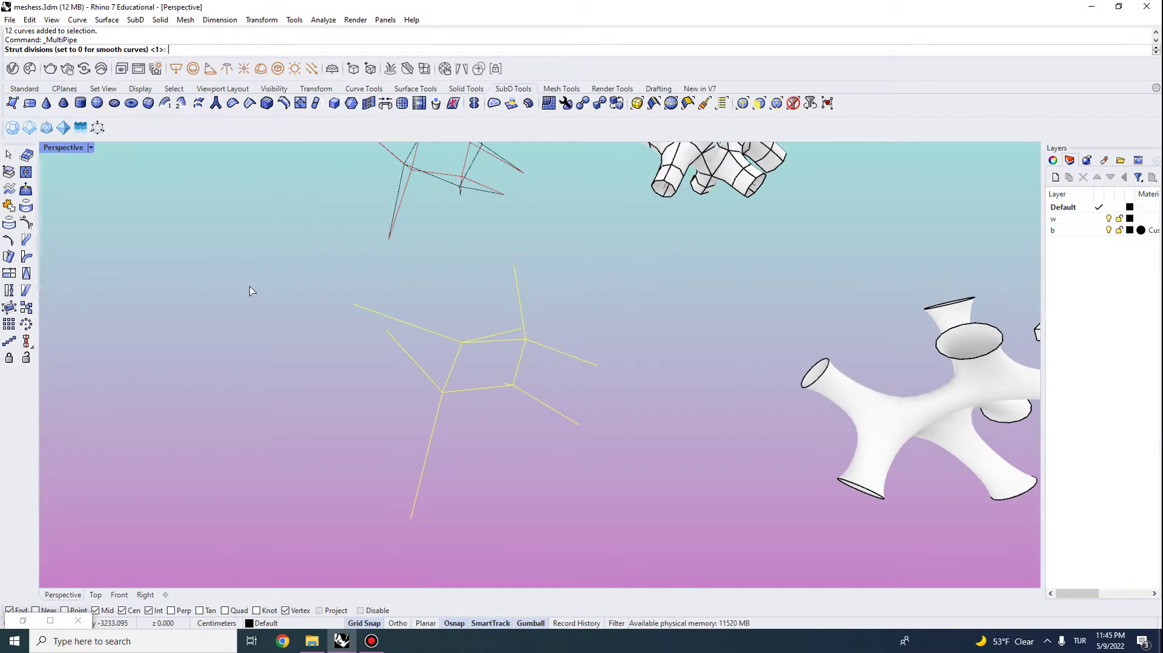
{"action": "key", "text": "Return"}
- Move the piped SubD aside so it stands clear of its source lines
{"action": "right_click_drag", "start_coordinate": [295, 397], "coordinate": [272, 366]}
{"action": "scroll", "coordinate": [471, 345], "scroll_direction": "up", "scroll_amount": 2}
{"action": "right_click_drag", "start_coordinate": [471, 345], "coordinate": [511, 364]}
{"action": "scroll", "coordinate": [508, 284], "scroll_direction": "down", "scroll_amount": 5}
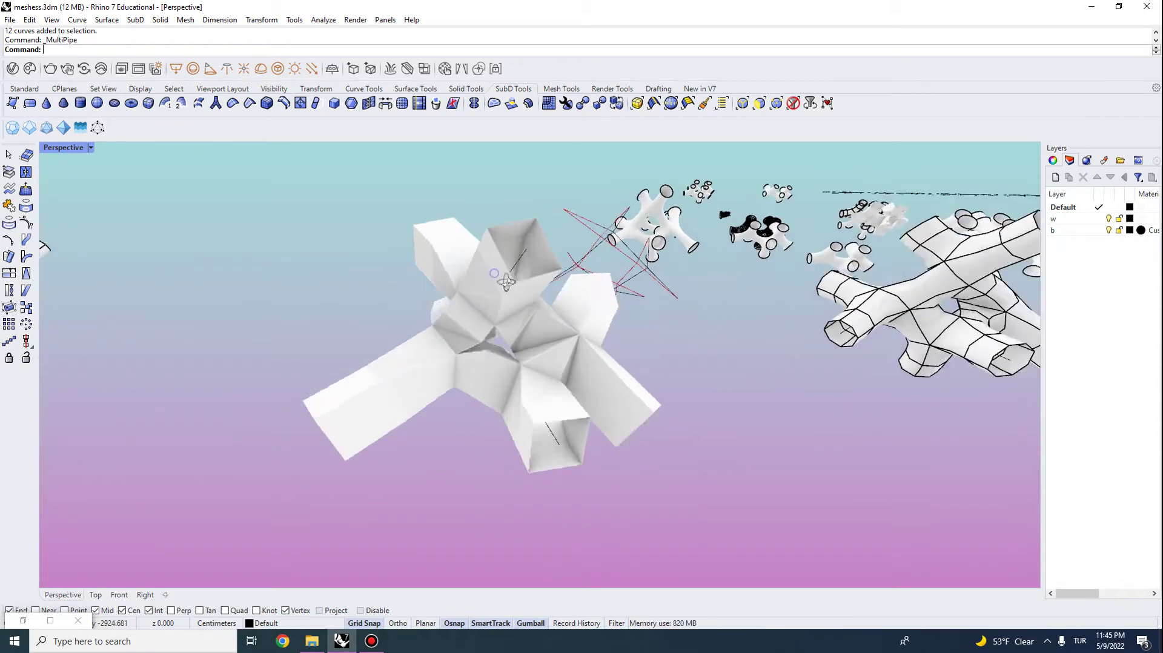
{"action": "left_click", "coordinate": [513, 303]}
{"action": "scroll", "coordinate": [512, 299], "scroll_direction": "down", "scroll_amount": 3}
{"action": "right_click_drag", "start_coordinate": [513, 299], "coordinate": [508, 321]}
{"action": "left_click_drag", "start_coordinate": [541, 322], "coordinate": [350, 206]}
{"action": "left_click", "coordinate": [224, 296]}
{"action": "scroll", "coordinate": [223, 296], "scroll_direction": "up", "scroll_amount": 4}
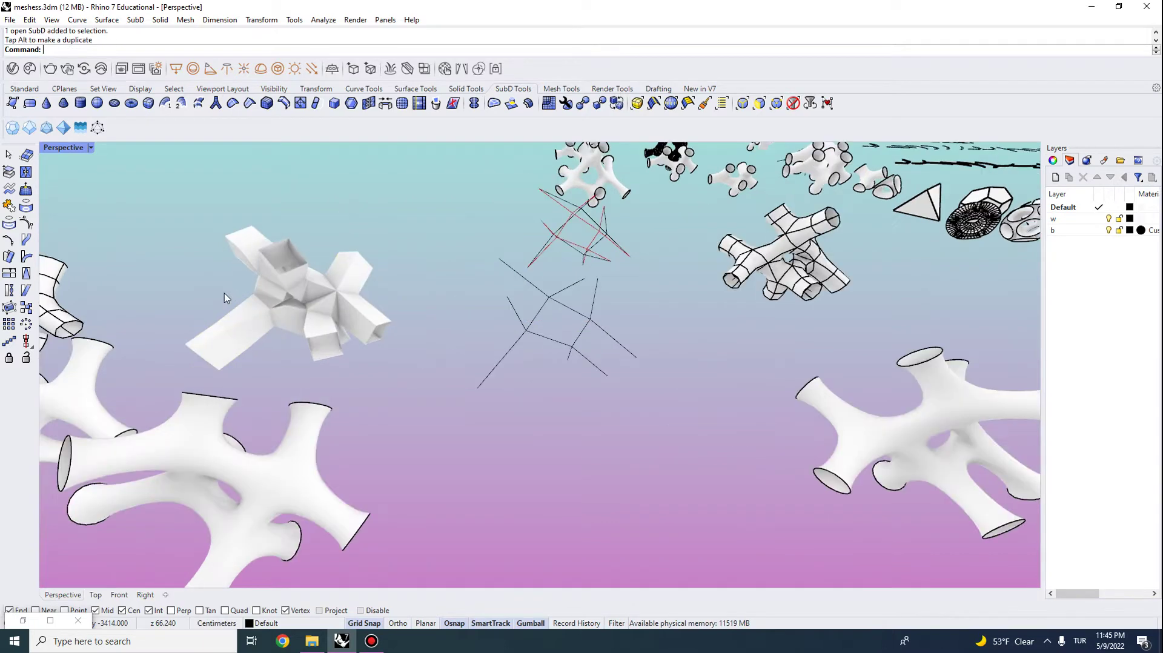
- Switch the piped SubD from flat to smooth display
{"action": "left_click", "coordinate": [272, 333]}
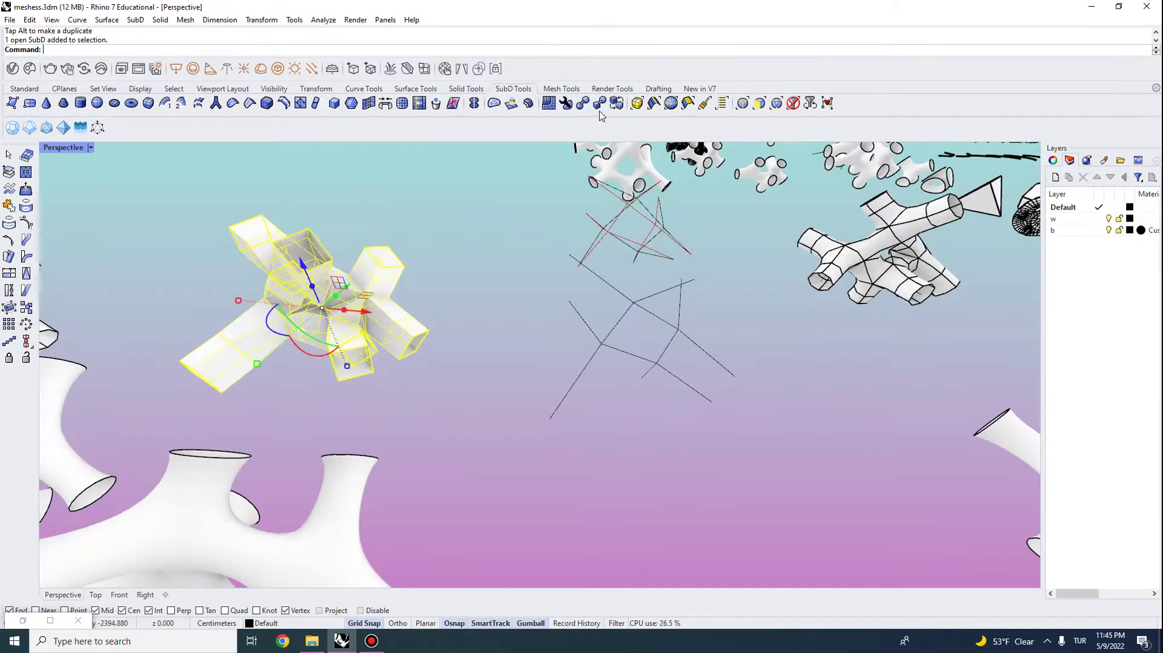
{"action": "key", "text": "Tab"}
{"action": "left_click", "coordinate": [189, 290]}
{"action": "scroll", "coordinate": [221, 350], "scroll_direction": "up", "scroll_amount": 3}
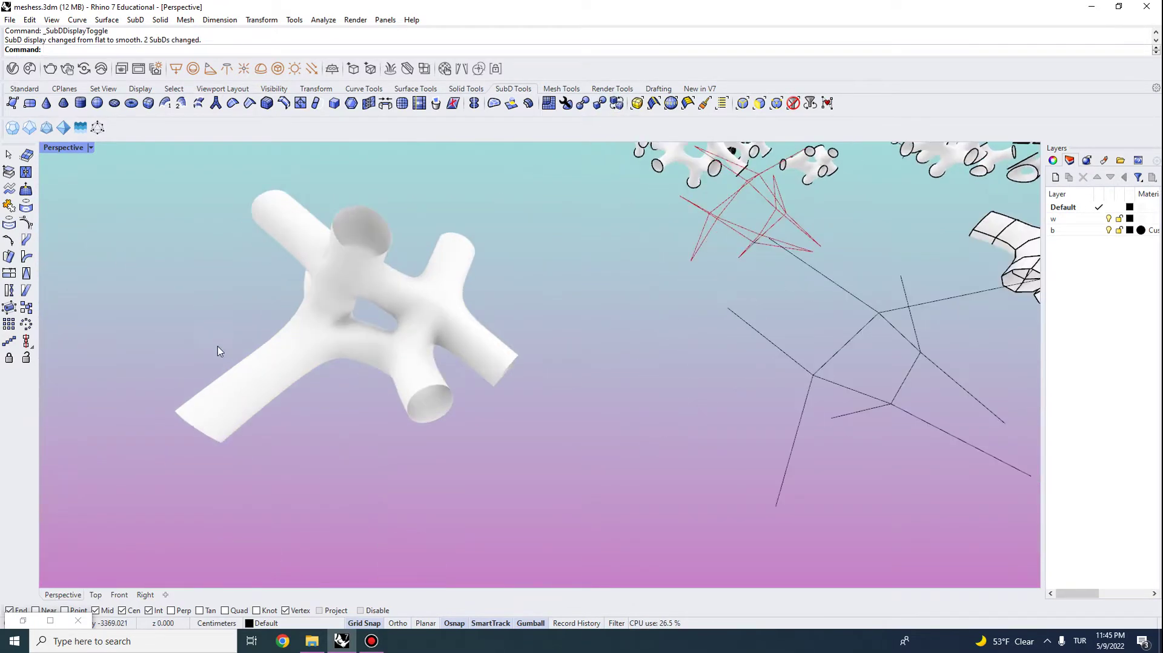
- Quad-remesh the smooth SubD using a target edge length instead of a target quad count
{"action": "left_click", "coordinate": [272, 397]}
{"action": "right_click_drag", "start_coordinate": [342, 279], "coordinate": [323, 357]}
{"action": "left_click", "coordinate": [313, 304]}
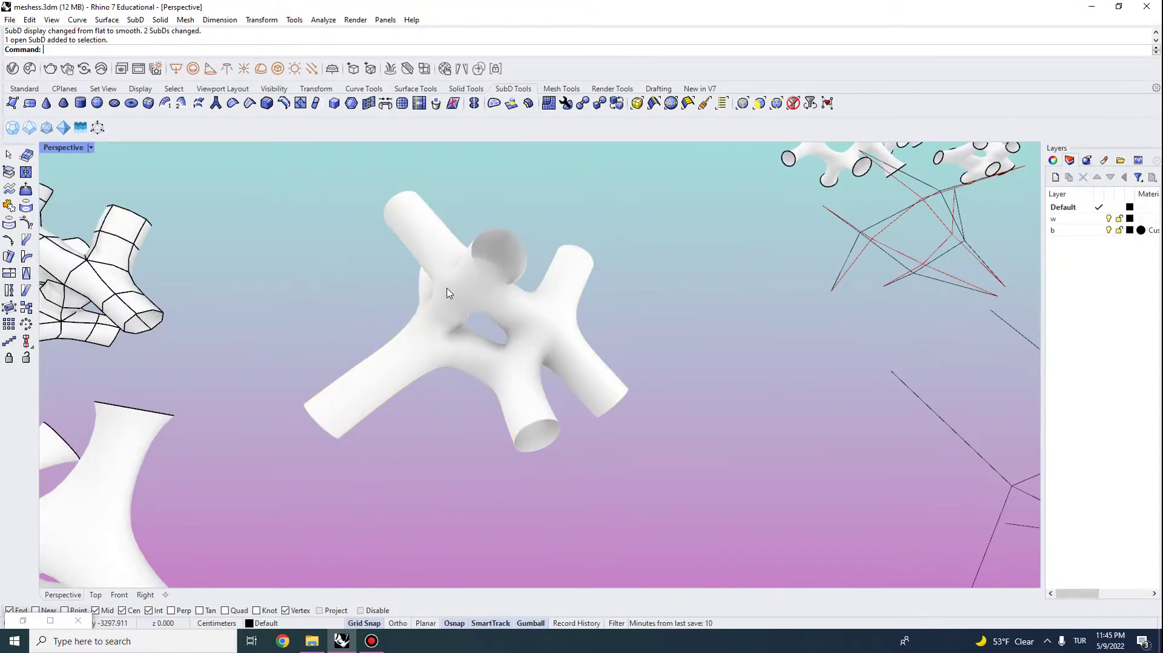
{"action": "left_click", "coordinate": [468, 288]}
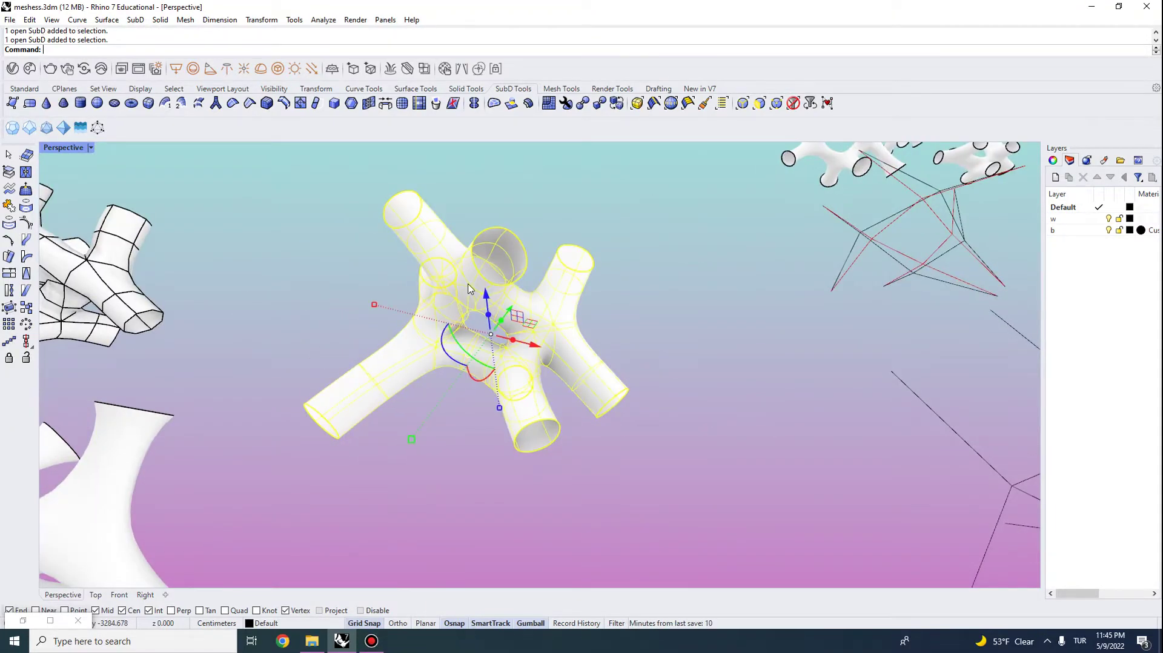
{"action": "left_click", "coordinate": [548, 104]}
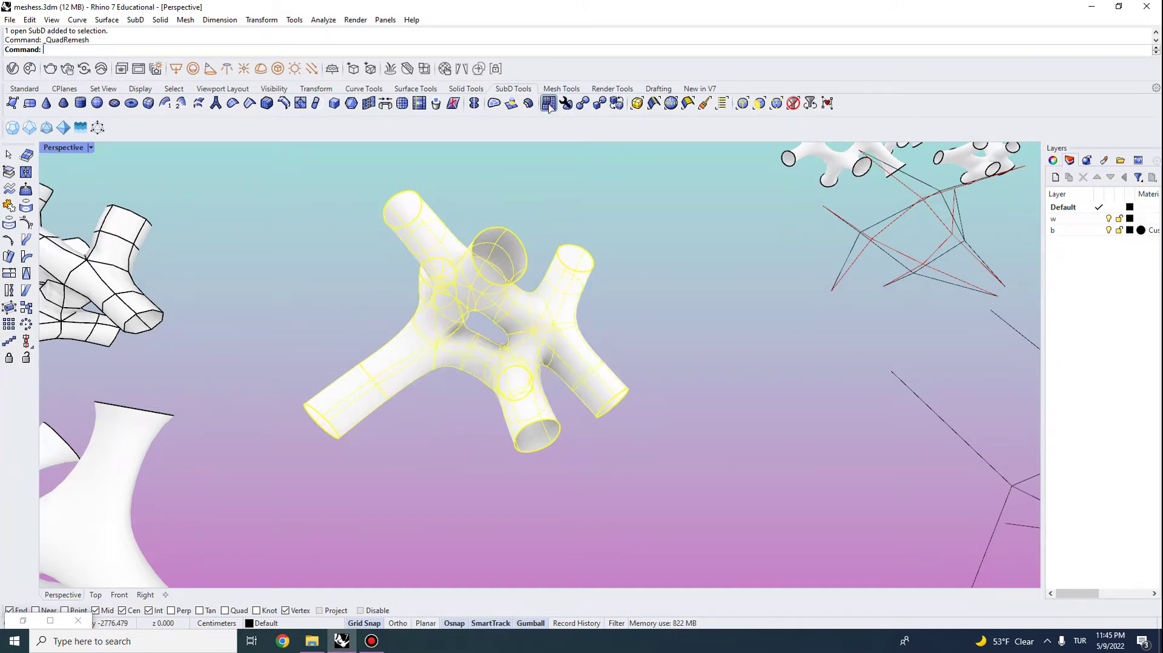
{"action": "mouse_move", "coordinate": [749, 156]}
{"action": "left_mouse_down"}
{"action": "mouse_move", "coordinate": [721, 159]}
{"action": "mouse_move", "coordinate": [762, 174]}
{"action": "left_mouse_up"}
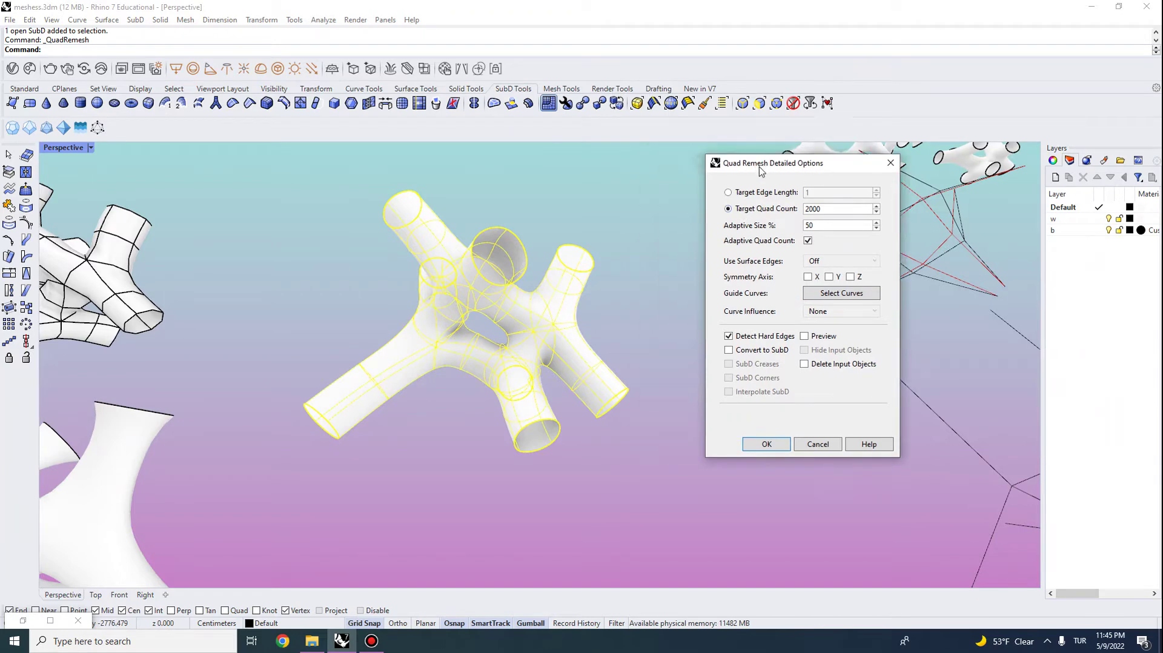
{"action": "left_click", "coordinate": [728, 192]}
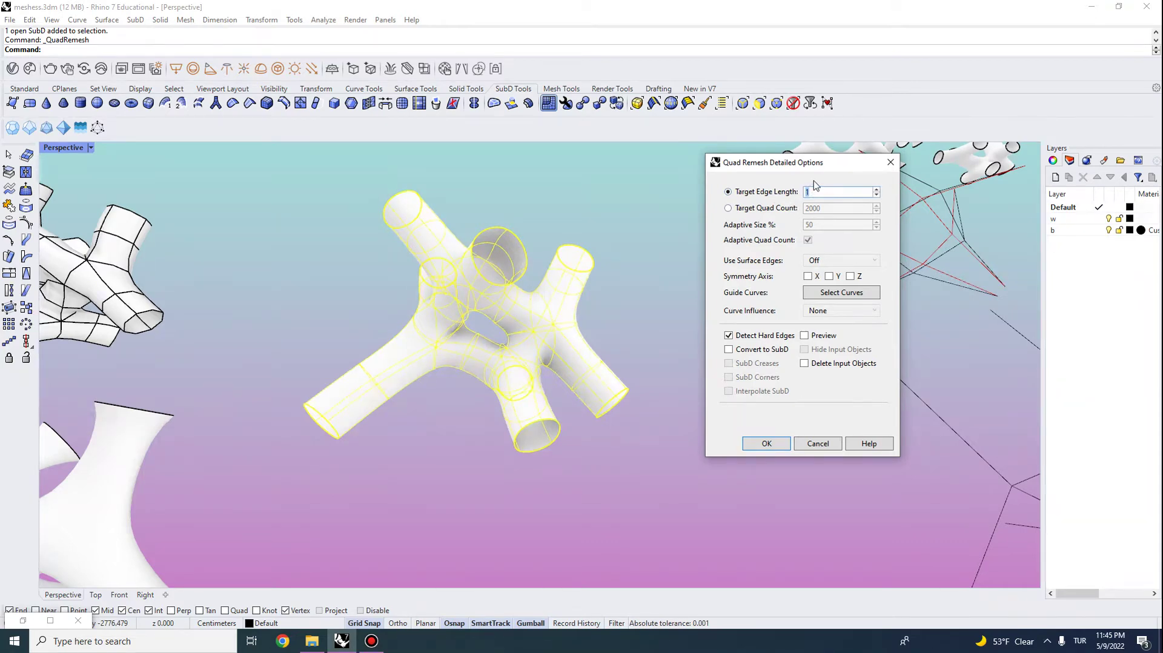
{"action": "left_click", "coordinate": [761, 447]}
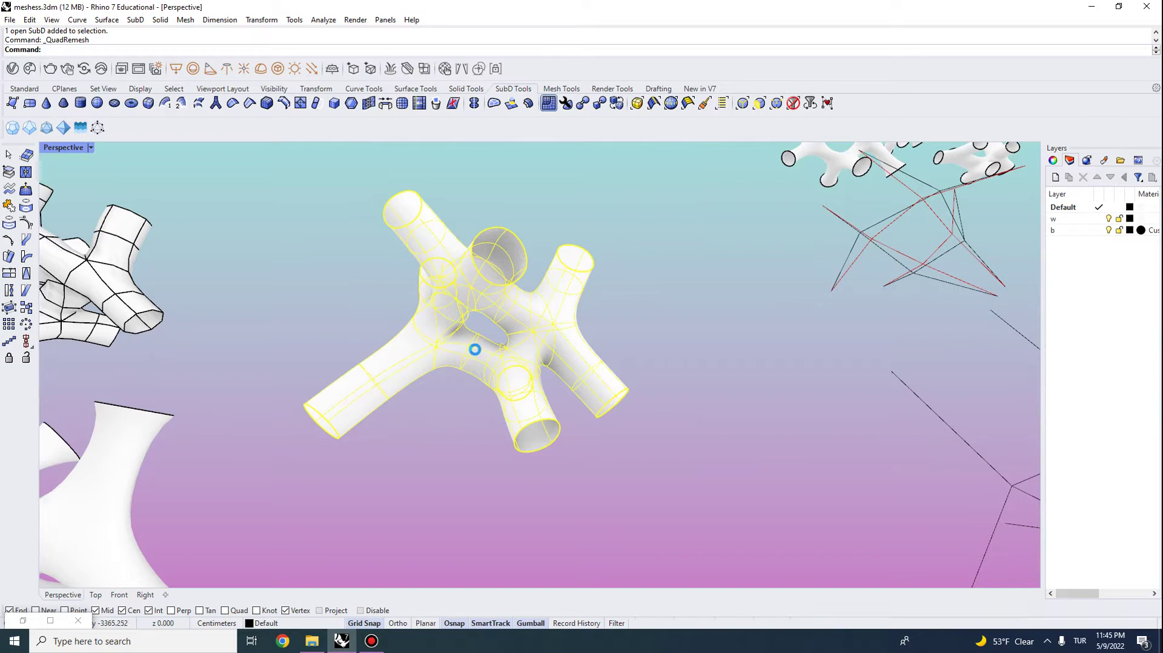
{"action": "left_click", "coordinate": [443, 438]}
- Move the remeshed copy away from the original SubD into the space behind it
{"action": "scroll", "coordinate": [456, 338], "scroll_direction": "down", "scroll_amount": 4}
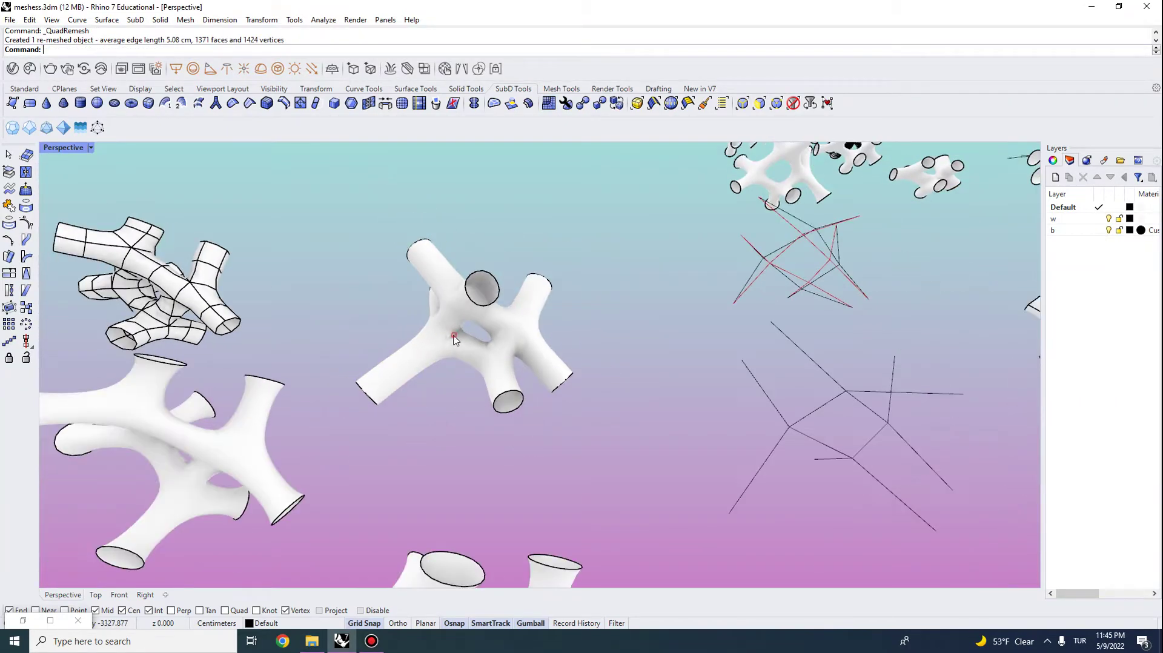
{"action": "left_click", "coordinate": [456, 340]}
{"action": "left_click", "coordinate": [490, 370]}
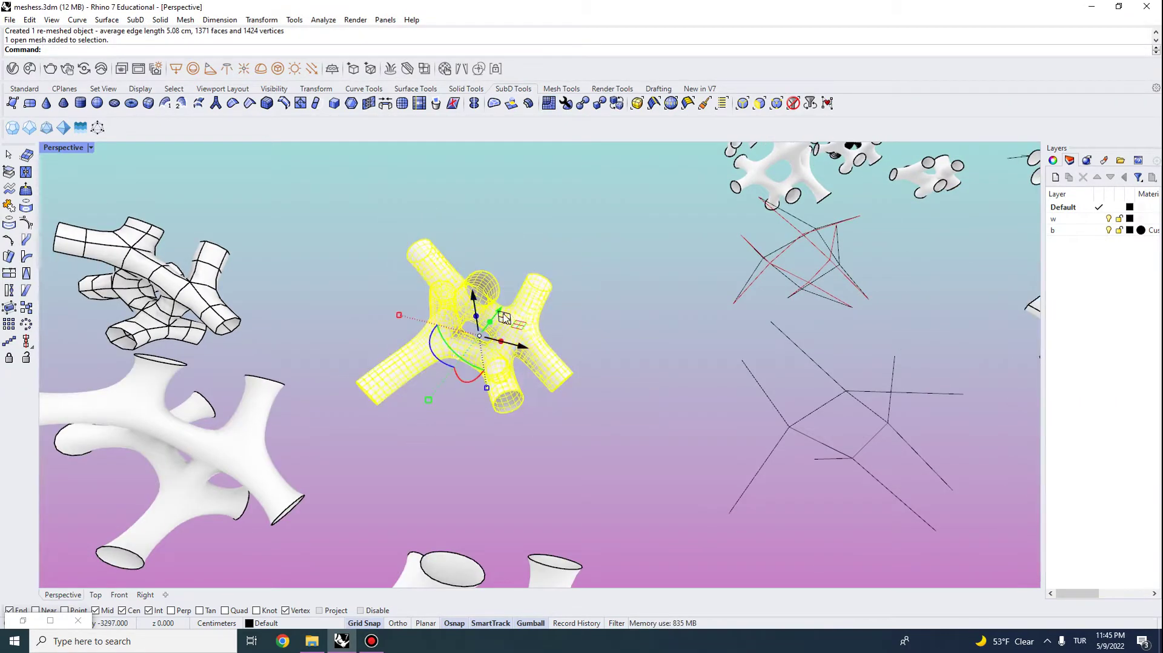
{"action": "left_click_drag", "start_coordinate": [500, 315], "coordinate": [607, 197]}
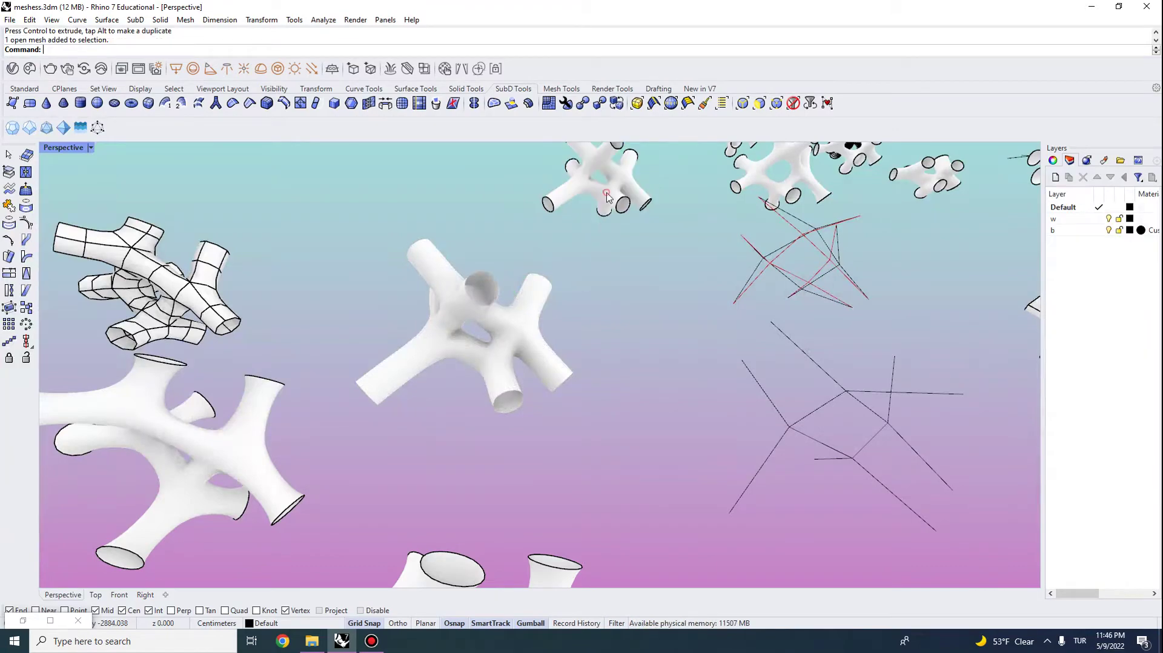
- Zoom to the moved quad mesh and inspect its faces and open ends from several angles
{"action": "type", "text": "zs"}
{"action": "key", "text": "Return"}
{"action": "left_click", "coordinate": [303, 332]}
{"action": "right_click_drag", "start_coordinate": [393, 373], "coordinate": [628, 462]}
{"action": "left_click", "coordinate": [483, 440]}
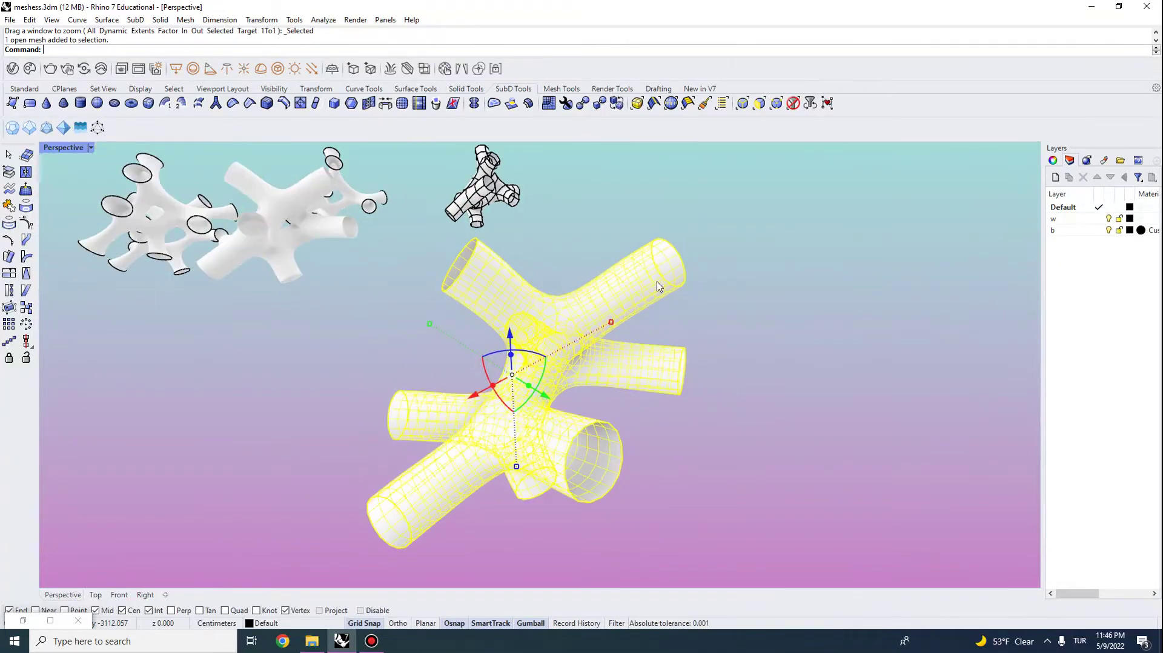
{"action": "scroll", "coordinate": [648, 291], "scroll_direction": "down", "scroll_amount": 3}
{"action": "right_click_drag", "start_coordinate": [721, 420], "coordinate": [634, 414]}
{"action": "left_click", "coordinate": [633, 415]}
{"action": "left_click", "coordinate": [582, 377]}
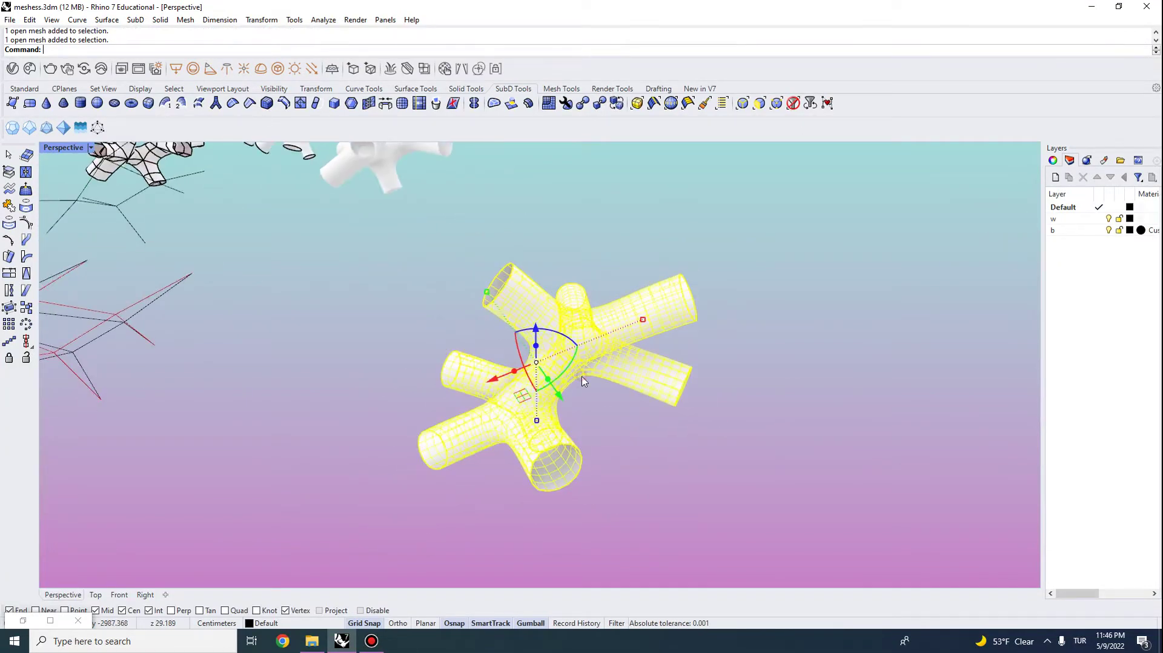
- Return to Grasshopper and move the wbCatmullClark subdivision components away from the output Mesh parameter
{"action": "left_click", "coordinate": [22, 620]}
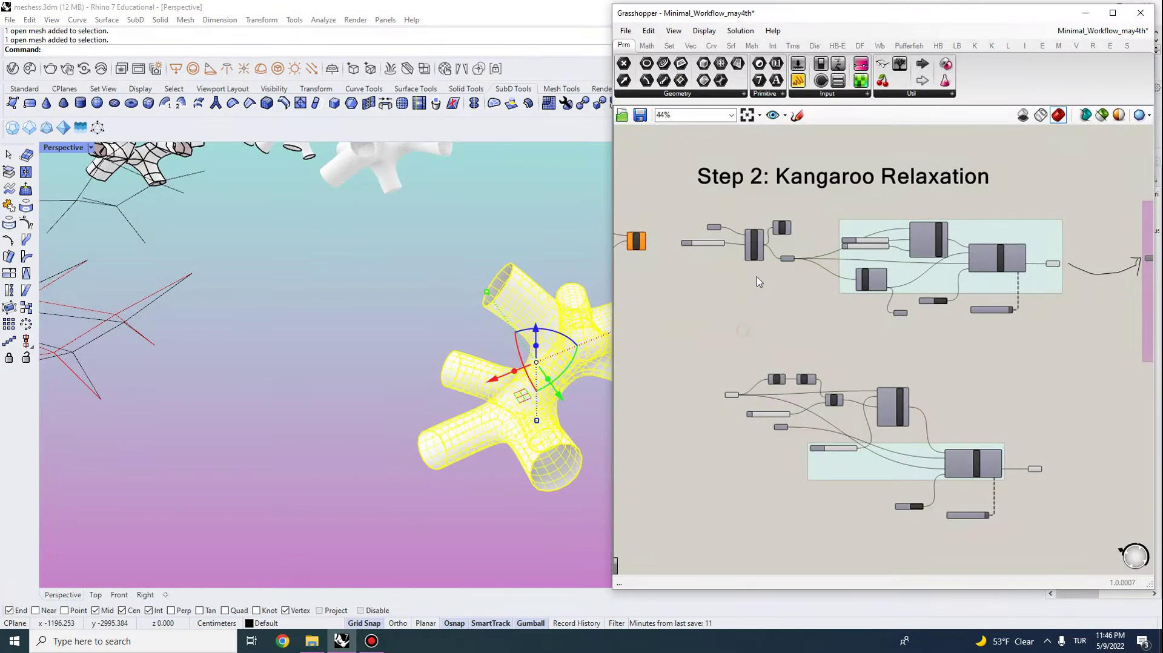
{"action": "right_click_drag", "start_coordinate": [460, 388], "coordinate": [393, 426]}
{"action": "scroll", "coordinate": [716, 309], "scroll_direction": "up", "scroll_amount": 5}
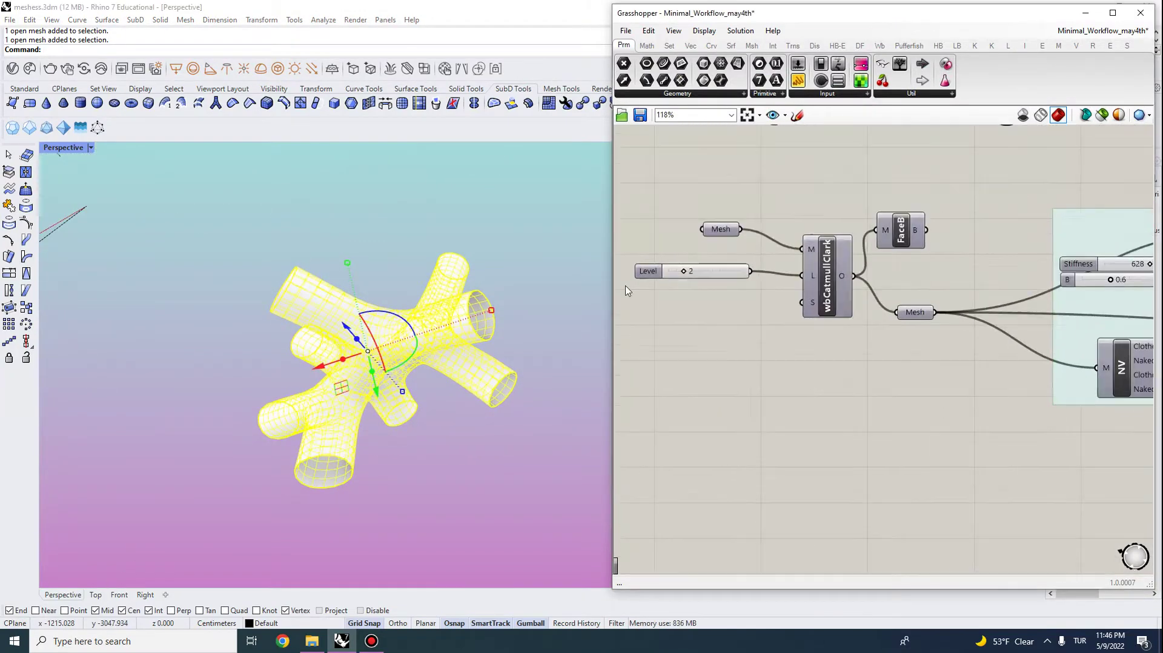
{"action": "right_click_drag", "start_coordinate": [895, 294], "coordinate": [850, 277]}
{"action": "left_click_drag", "start_coordinate": [894, 259], "coordinate": [628, 169]}
{"action": "left_click_drag", "start_coordinate": [782, 258], "coordinate": [758, 190]}
{"action": "right_click", "coordinate": [861, 299]}
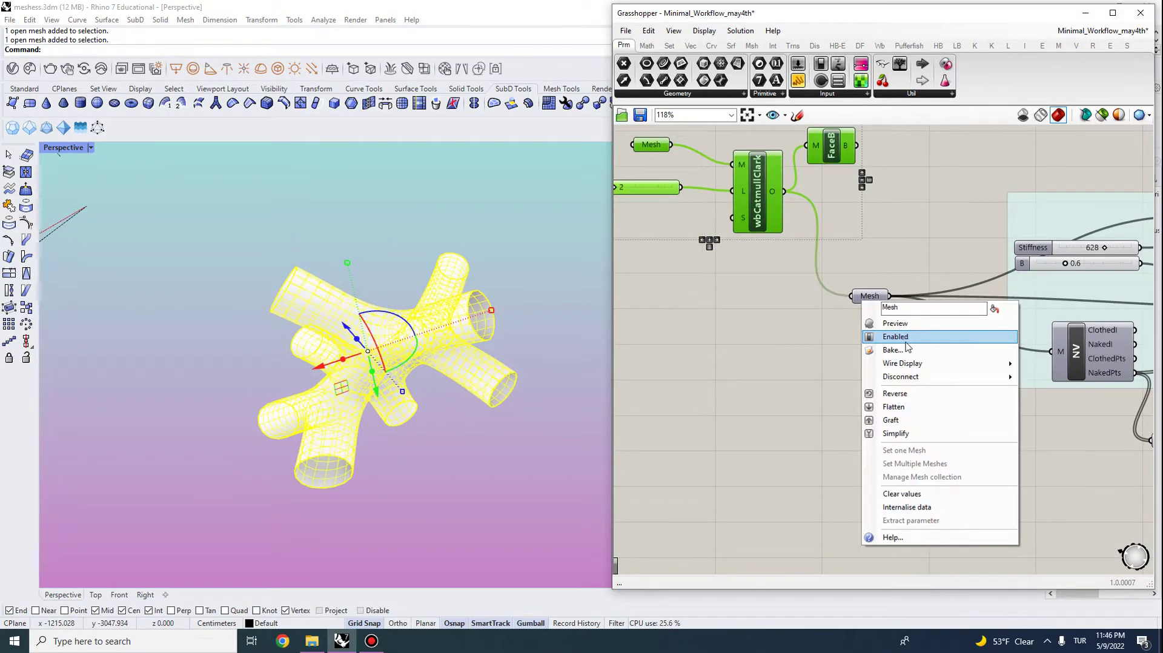
{"action": "mouse_move", "coordinate": [915, 377]}
{"action": "left_click", "coordinate": [762, 392]}
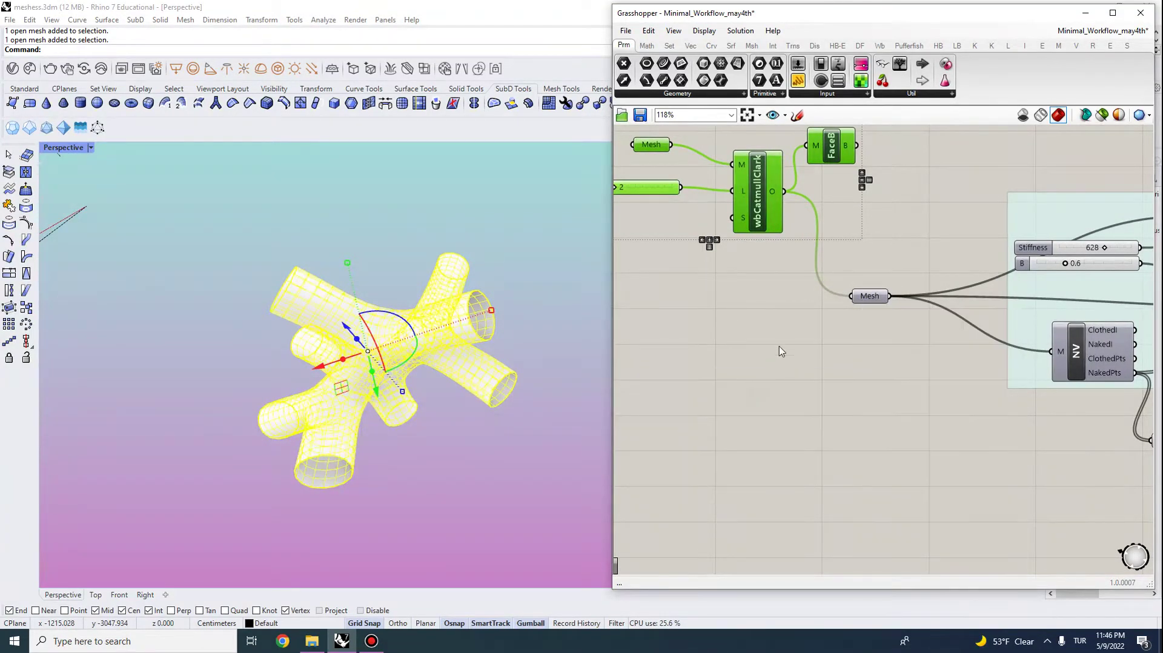
- Disconnect the wbCatmullClark output from the lower Mesh parameter and reference the moved quad mesh in it instead
{"action": "left_click", "coordinate": [806, 314]}
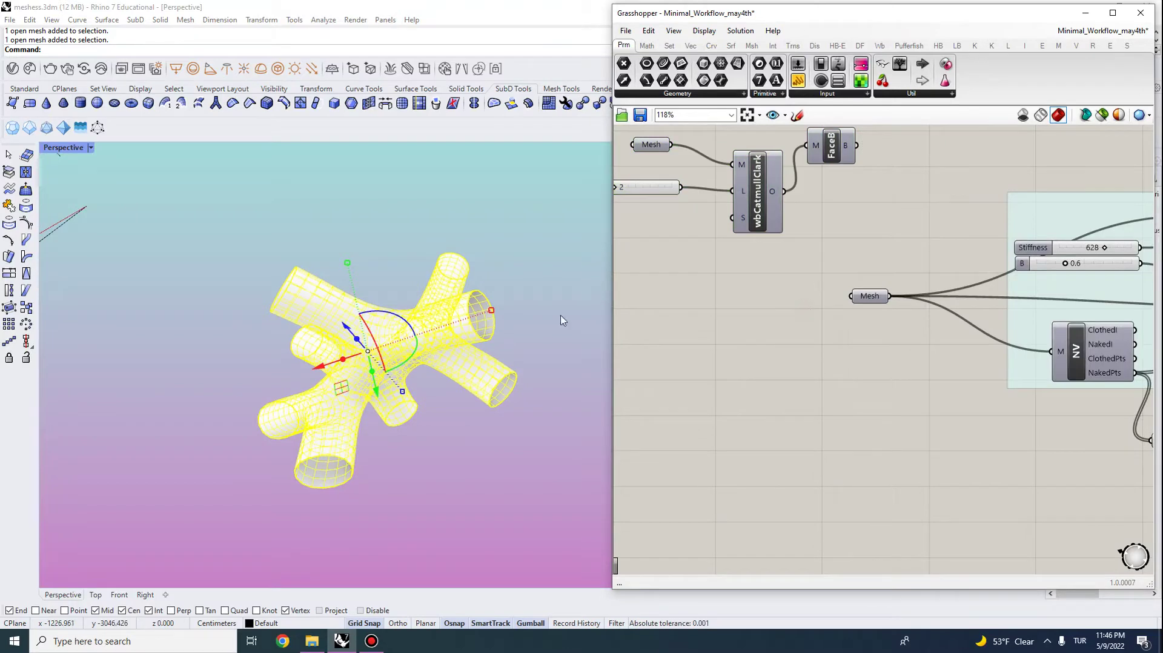
{"action": "right_click", "coordinate": [860, 299]}
{"action": "left_click", "coordinate": [894, 446]}
{"action": "left_click", "coordinate": [431, 327]}
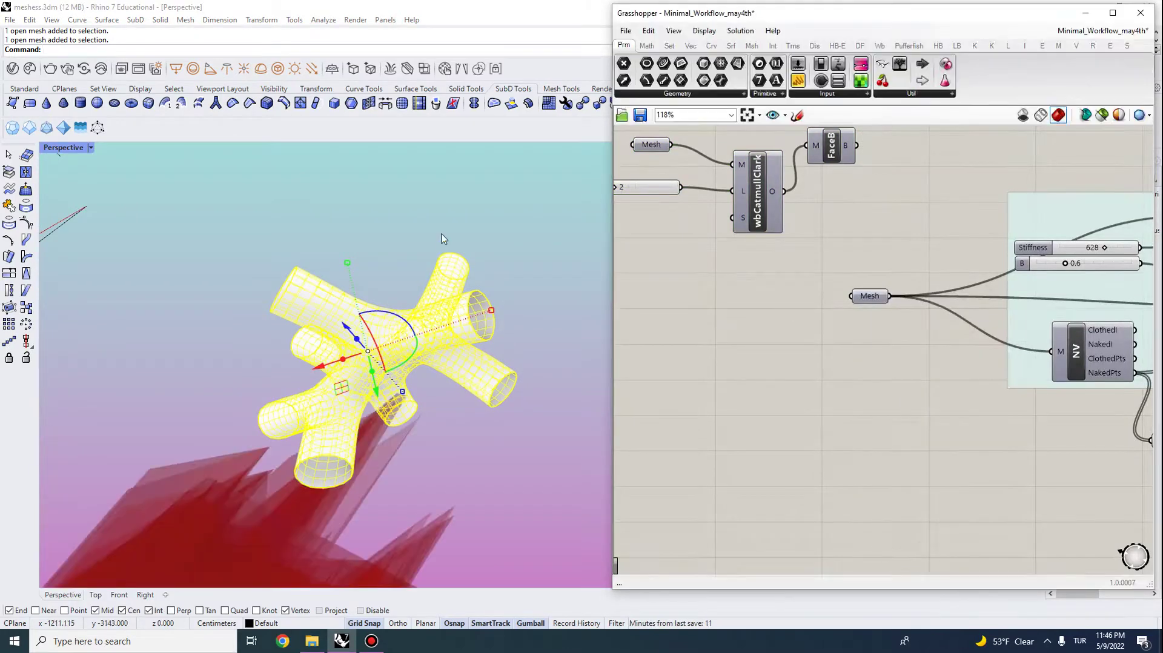
- Hide the referenced quad mesh in Rhino and set the mesh relaxation's Kangaroo reset toggle to True
{"action": "left_click", "coordinate": [432, 327]}
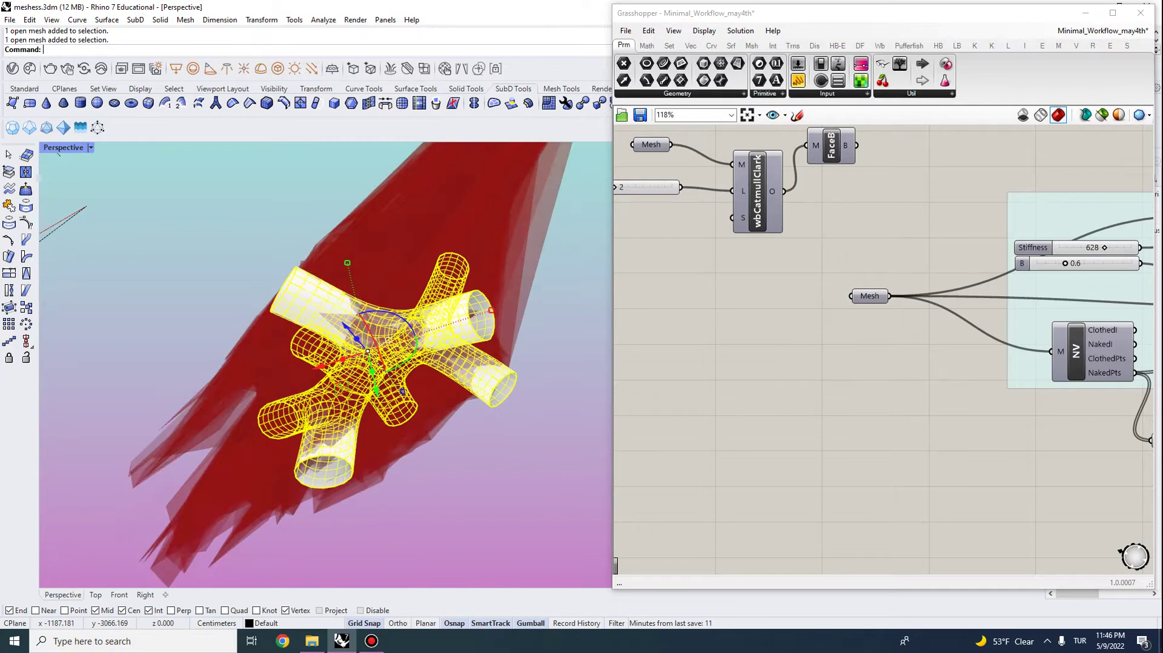
{"action": "type", "text": "Hide"}
{"action": "key", "text": "Return"}
{"action": "right_click_drag", "start_coordinate": [1023, 418], "coordinate": [707, 402]}
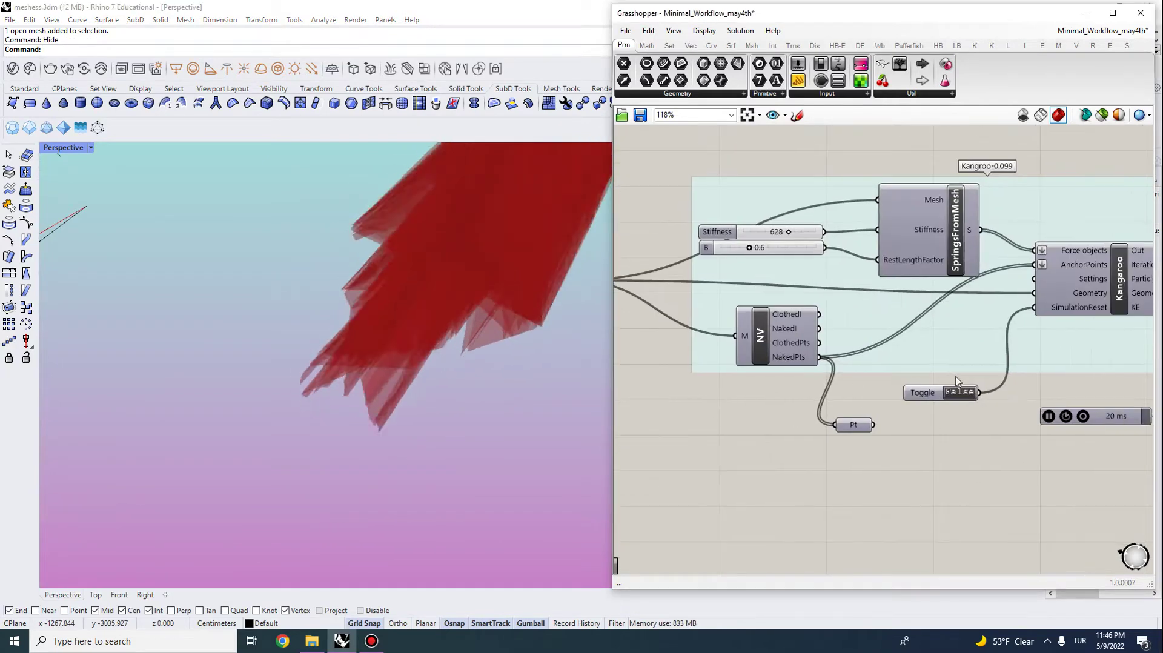
{"action": "double_click", "coordinate": [967, 398]}
- Turn on the previews of the NV component and its connected Pt parameter to distinguish the naked edge points from all vertices
{"action": "scroll", "coordinate": [937, 397], "scroll_direction": "down", "scroll_amount": 1}
{"action": "right_click_drag", "start_coordinate": [707, 360], "coordinate": [814, 323]}
{"action": "left_click", "coordinate": [869, 344]}
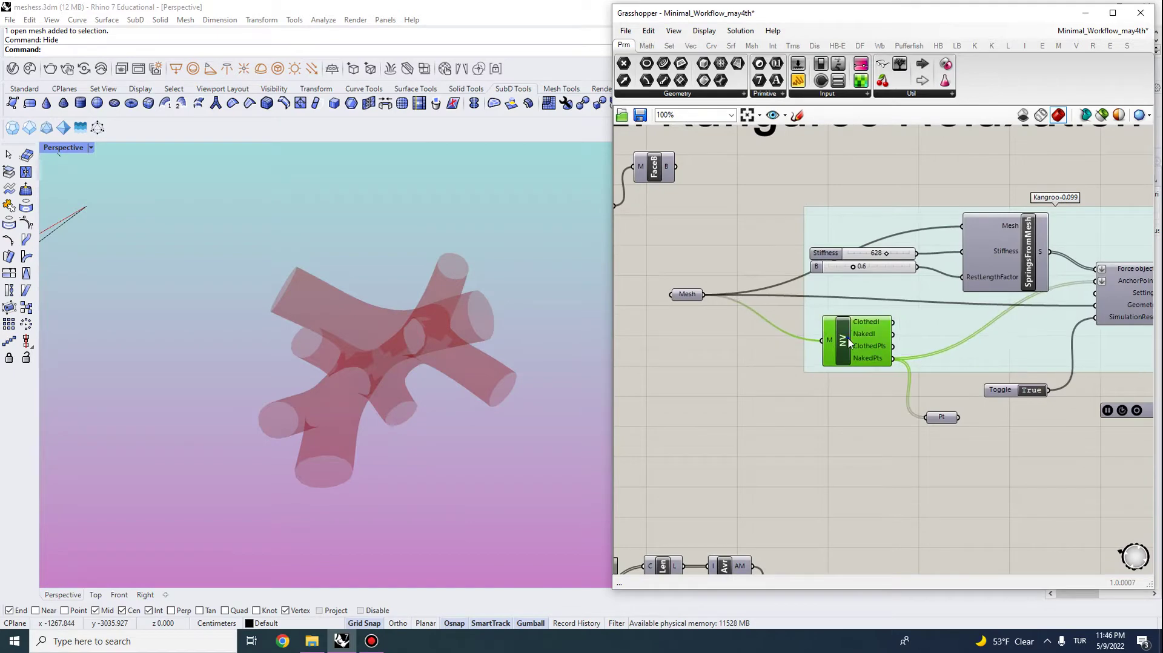
{"action": "right_click", "coordinate": [849, 339]}
{"action": "left_click", "coordinate": [872, 366]}
{"action": "left_click", "coordinate": [863, 395]}
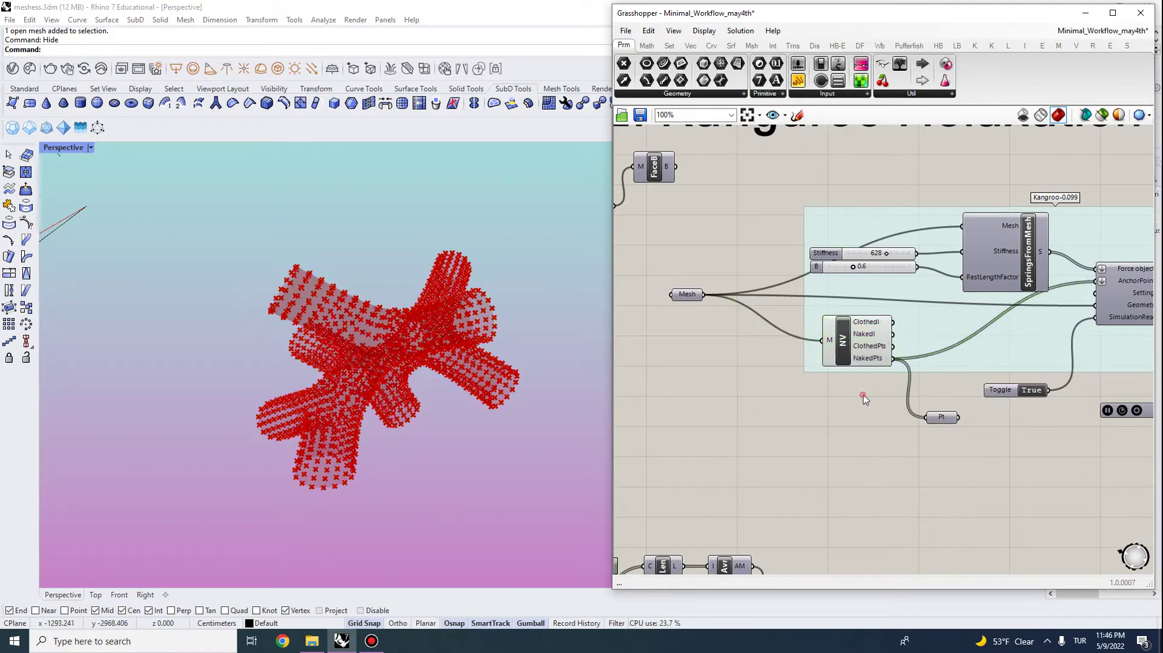
{"action": "right_click_drag", "start_coordinate": [424, 337], "coordinate": [475, 320]}
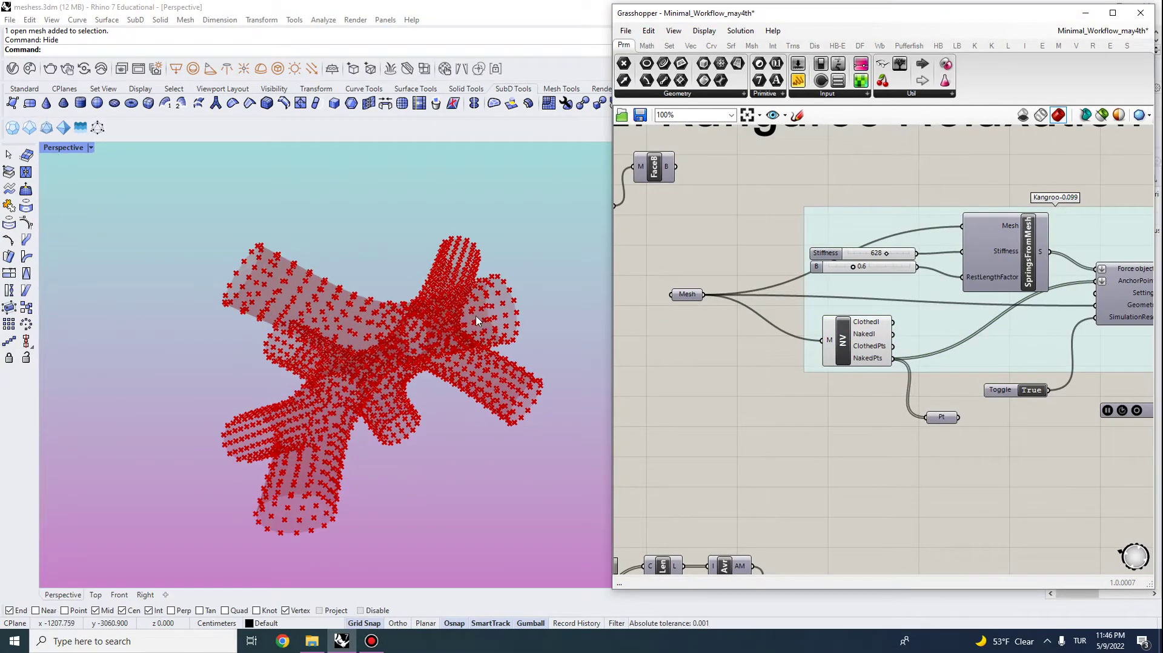
{"action": "right_click", "coordinate": [943, 417]}
{"action": "left_click", "coordinate": [977, 394]}
{"action": "right_click_drag", "start_coordinate": [474, 443], "coordinate": [371, 306]}
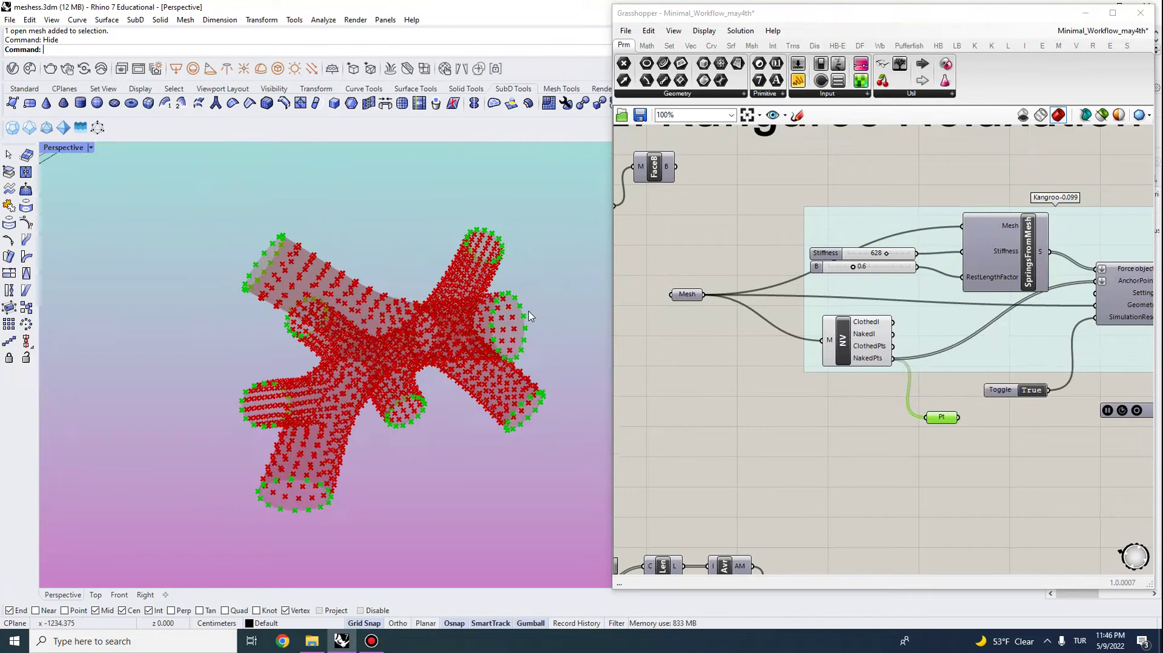
{"action": "right_click_drag", "start_coordinate": [528, 316], "coordinate": [488, 301]}
- Locate the SpringsFromMesh component and start the Kangaroo mesh relaxation by setting its reset toggle to False
{"action": "right_click_drag", "start_coordinate": [930, 411], "coordinate": [837, 401]}
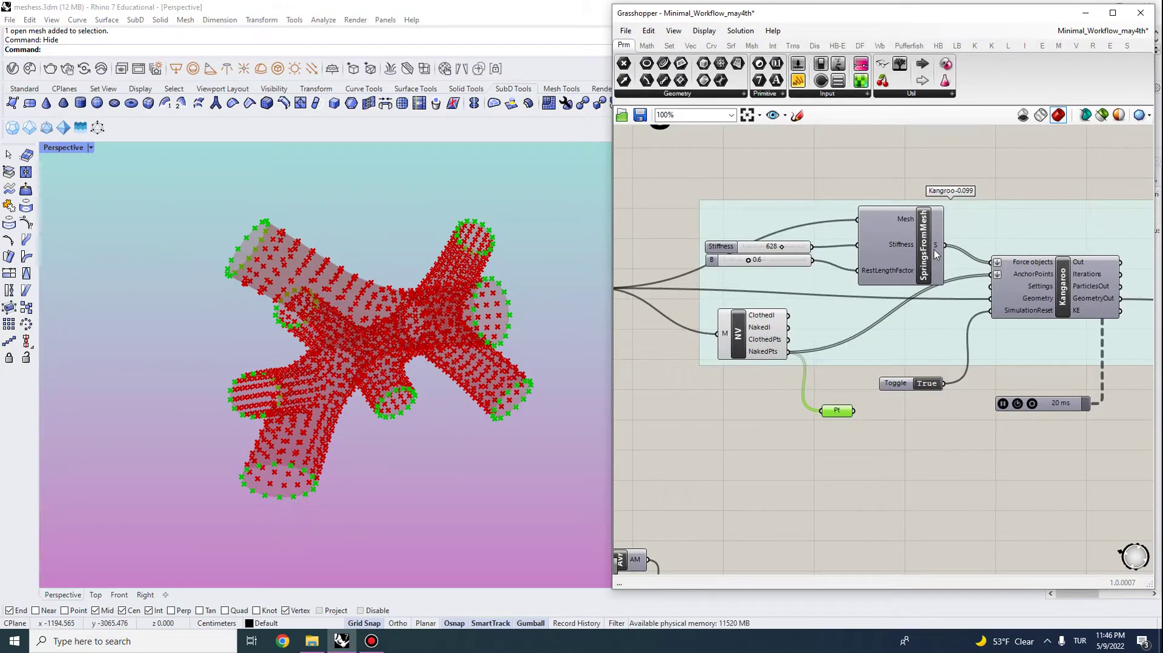
{"action": "scroll", "coordinate": [726, 262], "scroll_direction": "down", "scroll_amount": 2}
{"action": "right_click_drag", "start_coordinate": [688, 258], "coordinate": [740, 267]}
{"action": "left_click_drag", "start_coordinate": [952, 254], "coordinate": [943, 241]}
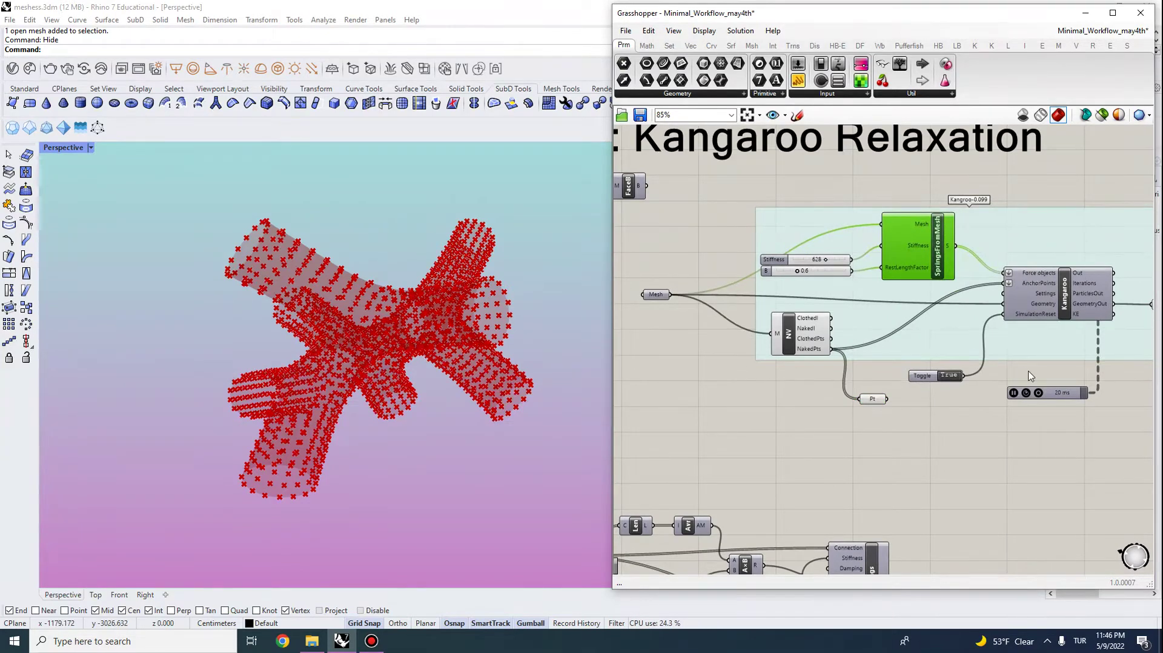
{"action": "right_click_drag", "start_coordinate": [1027, 376], "coordinate": [780, 356]}
{"action": "left_click", "coordinate": [699, 360]}
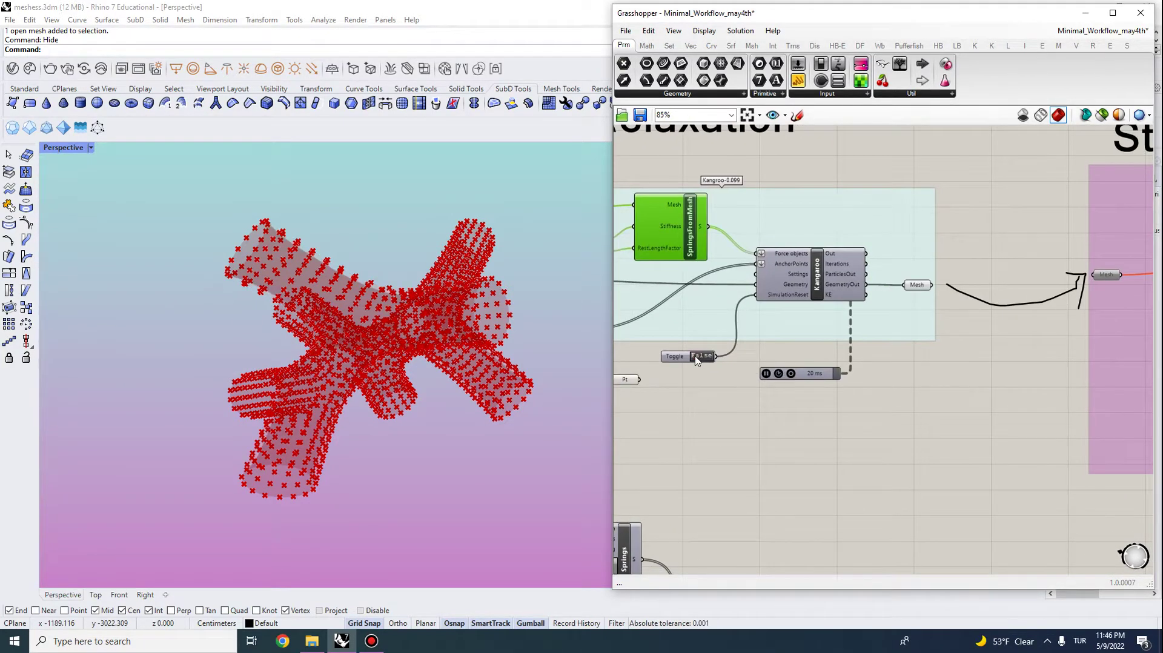
- Turn off the previews of the Pt parameter and the NV component so only the relaxed mesh is displayed
{"action": "right_click_drag", "start_coordinate": [628, 386], "coordinate": [851, 394]}
{"action": "right_click", "coordinate": [849, 389]}
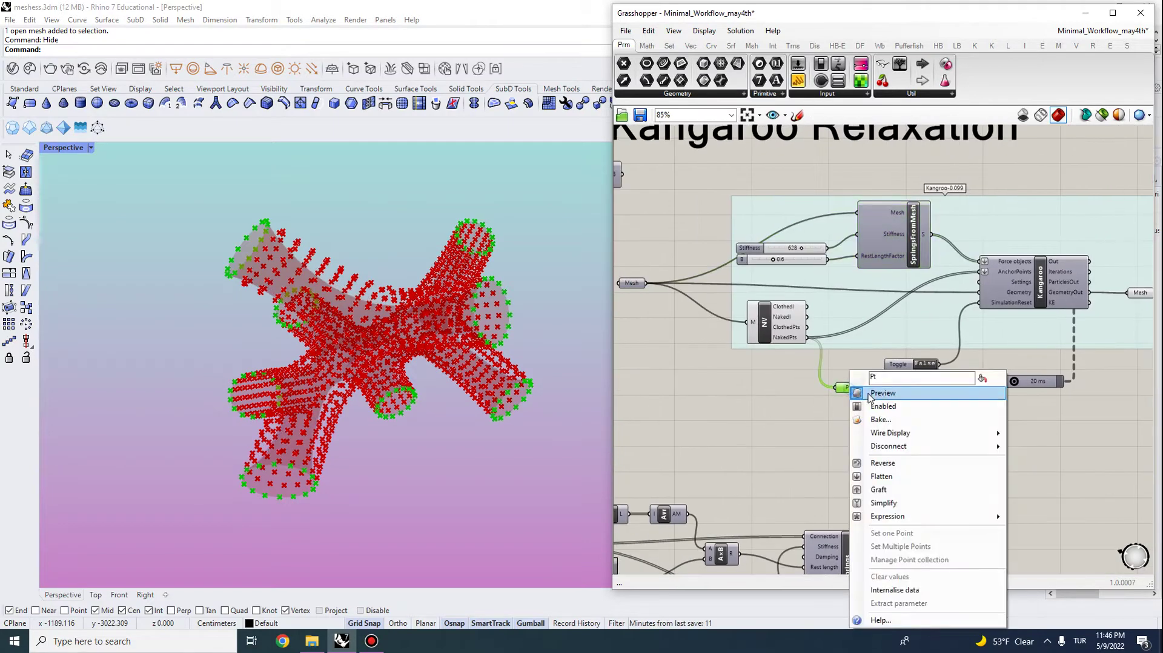
{"action": "left_click", "coordinate": [868, 392]}
{"action": "right_click", "coordinate": [768, 331]}
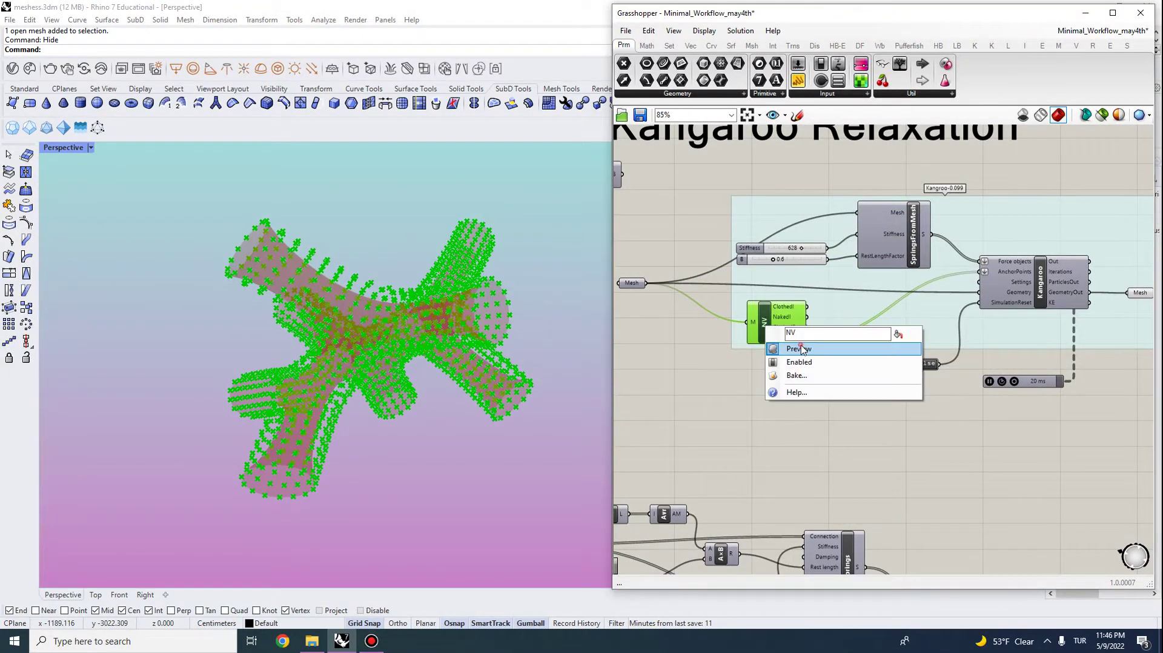
{"action": "left_click", "coordinate": [802, 347]}
{"action": "right_click_drag", "start_coordinate": [486, 404], "coordinate": [507, 375]}
- Bake the relaxed mesh from the Kangaroo output Mesh parameter and move the baked copy away from the preview
{"action": "right_click_drag", "start_coordinate": [971, 407], "coordinate": [763, 372]}
{"action": "left_click", "coordinate": [933, 259]}
{"action": "right_click", "coordinate": [934, 259]}
{"action": "left_click", "coordinate": [957, 303]}
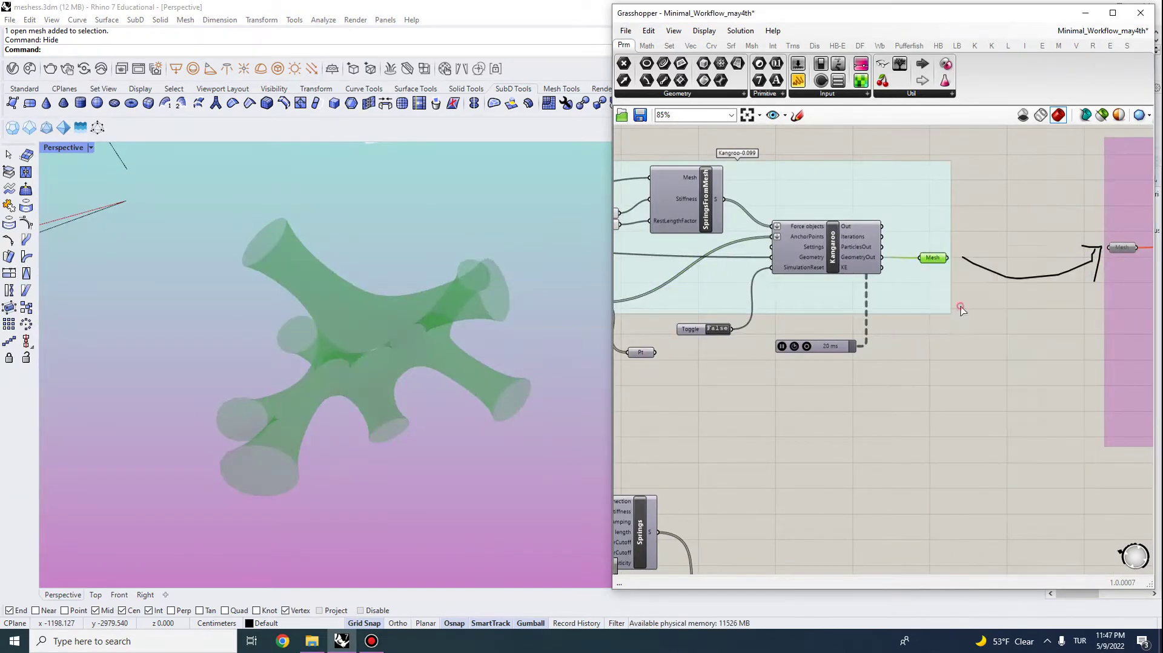
{"action": "left_click", "coordinate": [996, 423]}
{"action": "scroll", "coordinate": [411, 304], "scroll_direction": "down", "scroll_amount": 6}
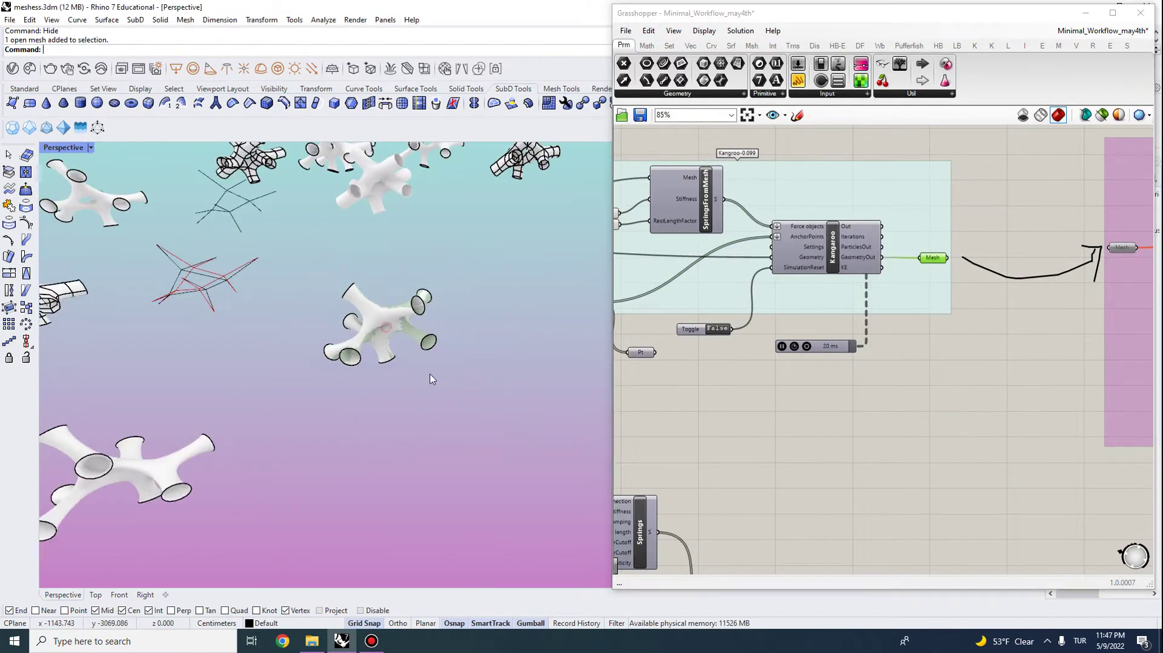
{"action": "left_click_drag", "start_coordinate": [402, 362], "coordinate": [468, 458]}
{"action": "right_click_drag", "start_coordinate": [476, 448], "coordinate": [436, 426]}
- Examine the baked relaxed mesh's surface, openings and branches from several angles
{"action": "left_click", "coordinate": [423, 339]}
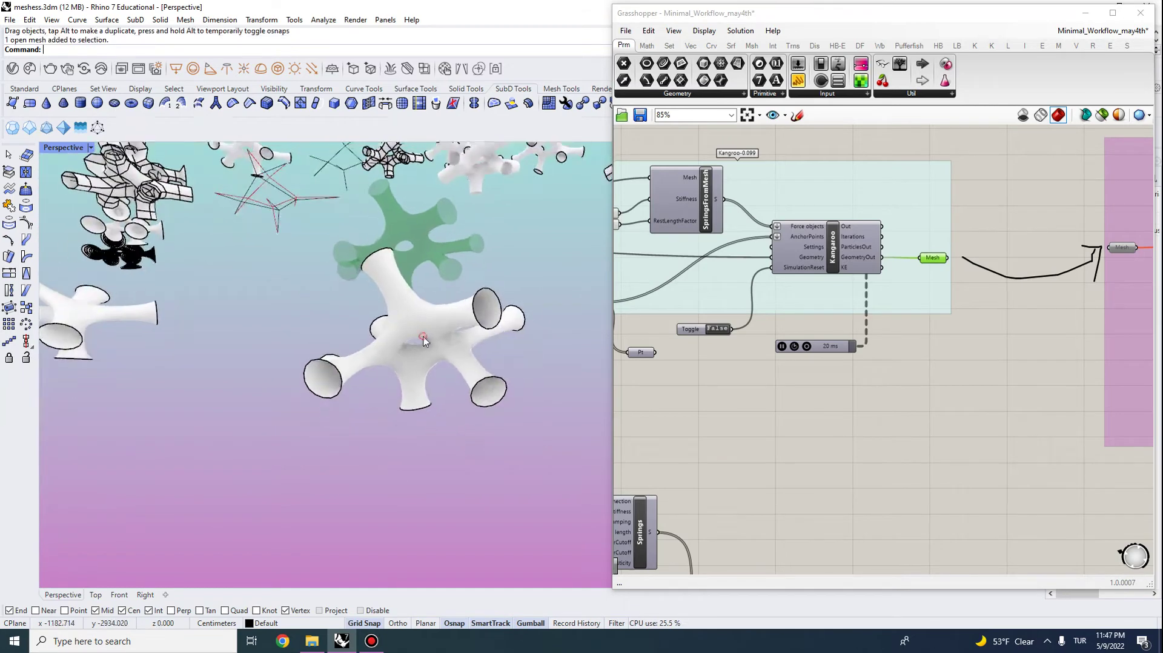
{"action": "right_click_drag", "start_coordinate": [423, 340], "coordinate": [439, 363]}
{"action": "left_click", "coordinate": [538, 400]}
{"action": "scroll", "coordinate": [436, 262], "scroll_direction": "up", "scroll_amount": 2}
{"action": "right_click_drag", "start_coordinate": [436, 262], "coordinate": [440, 305]}
{"action": "scroll", "coordinate": [423, 257], "scroll_direction": "up", "scroll_amount": 3}
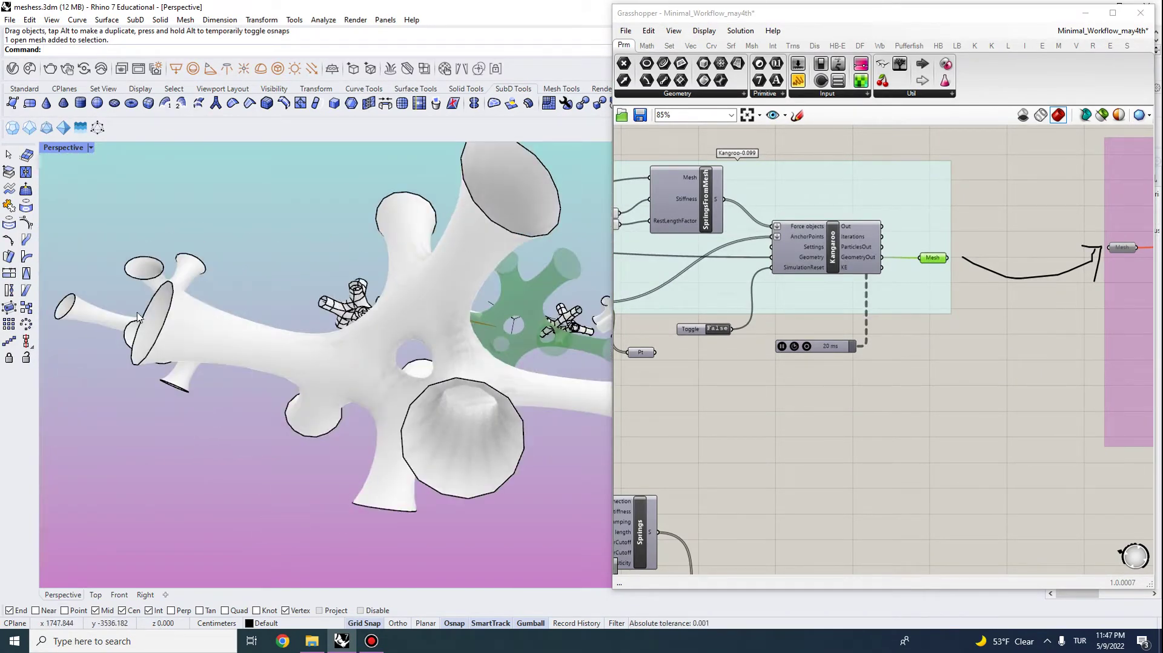
{"action": "right_click_drag", "start_coordinate": [178, 328], "coordinate": [413, 323]}
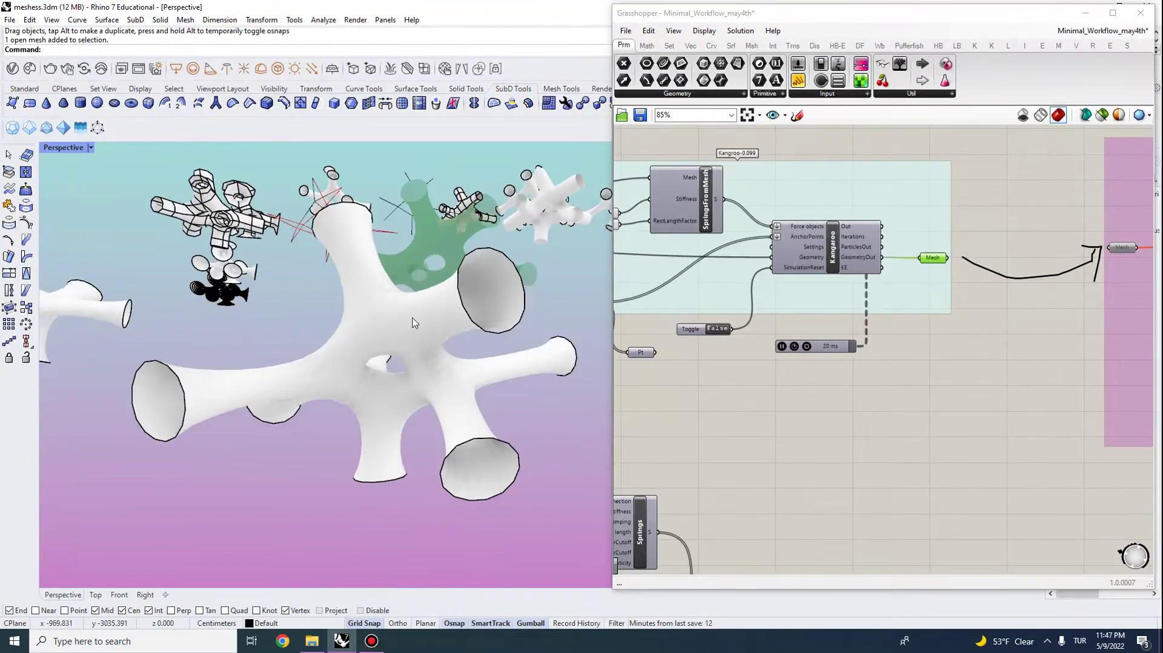
{"action": "right_click_drag", "start_coordinate": [443, 373], "coordinate": [417, 344]}
{"action": "scroll", "coordinate": [417, 345], "scroll_direction": "down", "scroll_amount": 10}
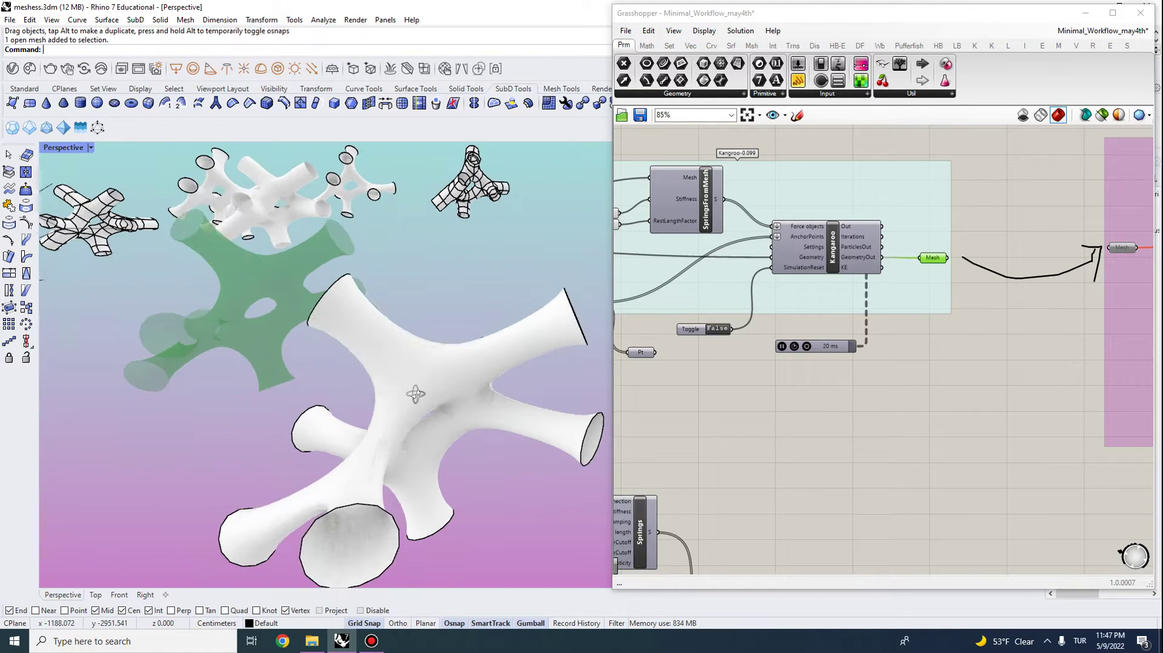
- Delete the baked relaxed mesh that was moved beside the Grasshopper preview
{"action": "scroll", "coordinate": [422, 411], "scroll_direction": "up", "scroll_amount": 3}
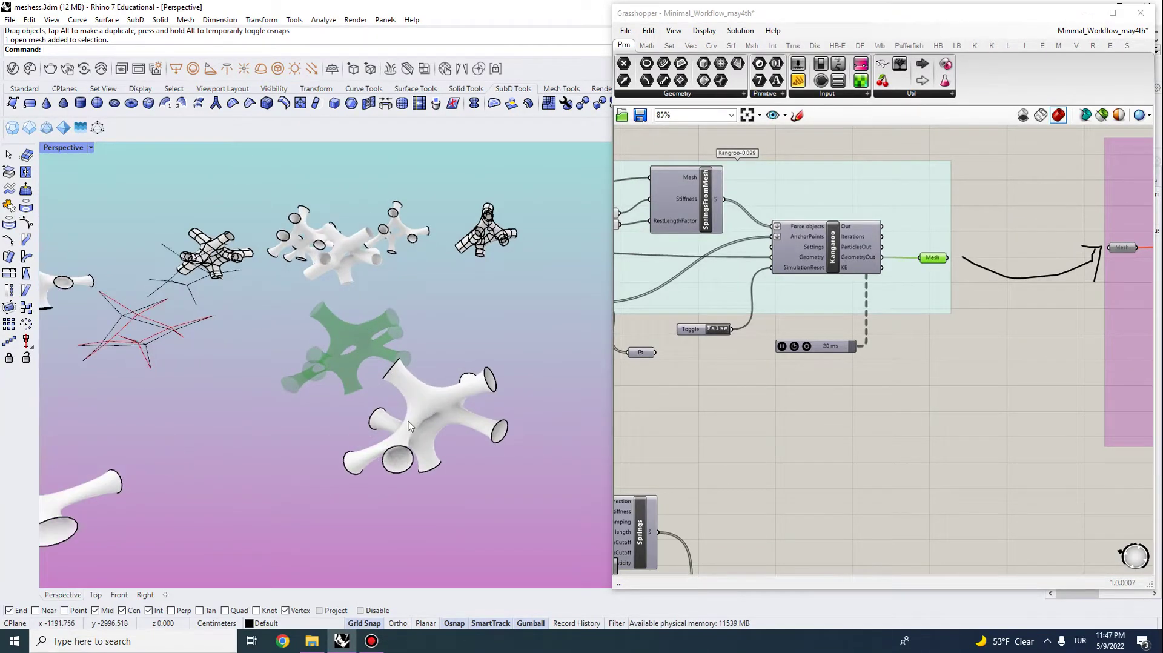
{"action": "left_click", "coordinate": [436, 400]}
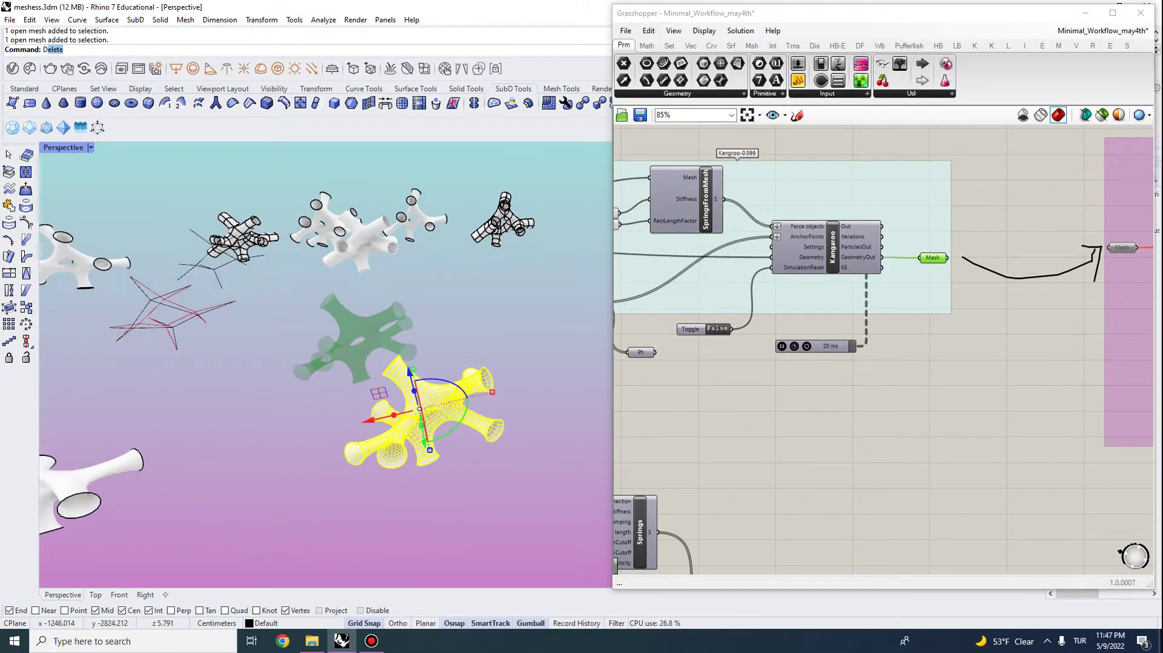
{"action": "key", "text": "Delete"}
- Zoom to the selected black line network in Rhino and isolate its curves from all other geometry
{"action": "right_click_drag", "start_coordinate": [358, 397], "coordinate": [454, 393]}
{"action": "left_click_drag", "start_coordinate": [342, 261], "coordinate": [343, 261]}
{"action": "type", "text": "zs"}
{"action": "key", "text": "Return"}
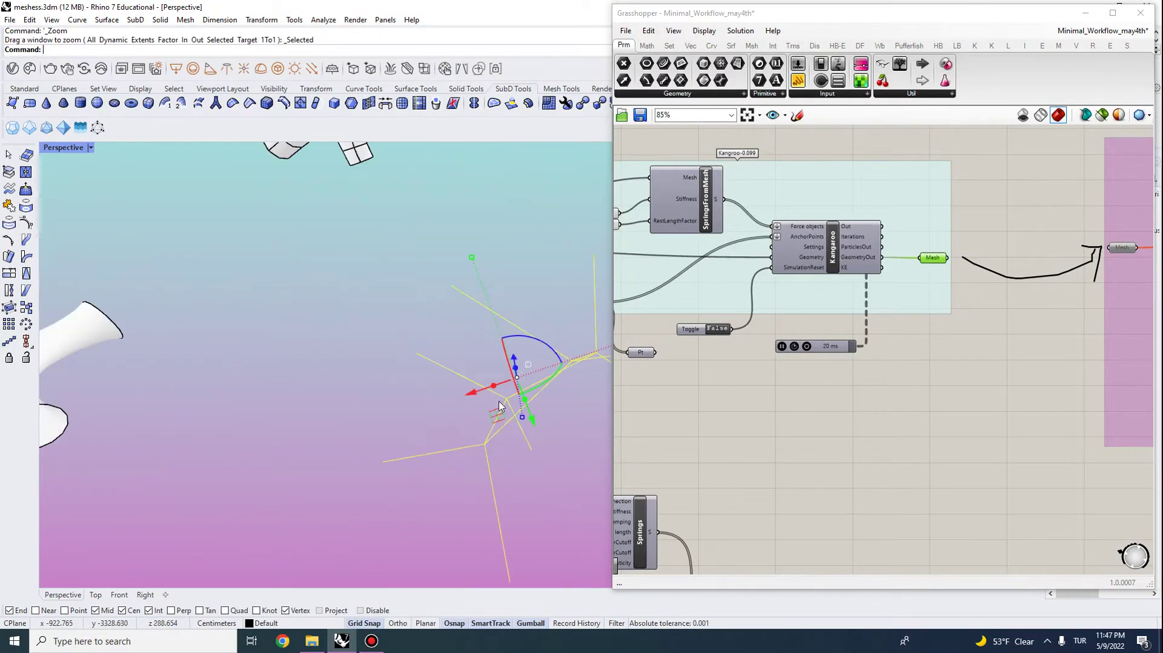
{"action": "left_click", "coordinate": [519, 414]}
{"action": "right_click_drag", "start_coordinate": [515, 413], "coordinate": [303, 320]}
{"action": "right_click_drag", "start_coordinate": [379, 387], "coordinate": [443, 372]}
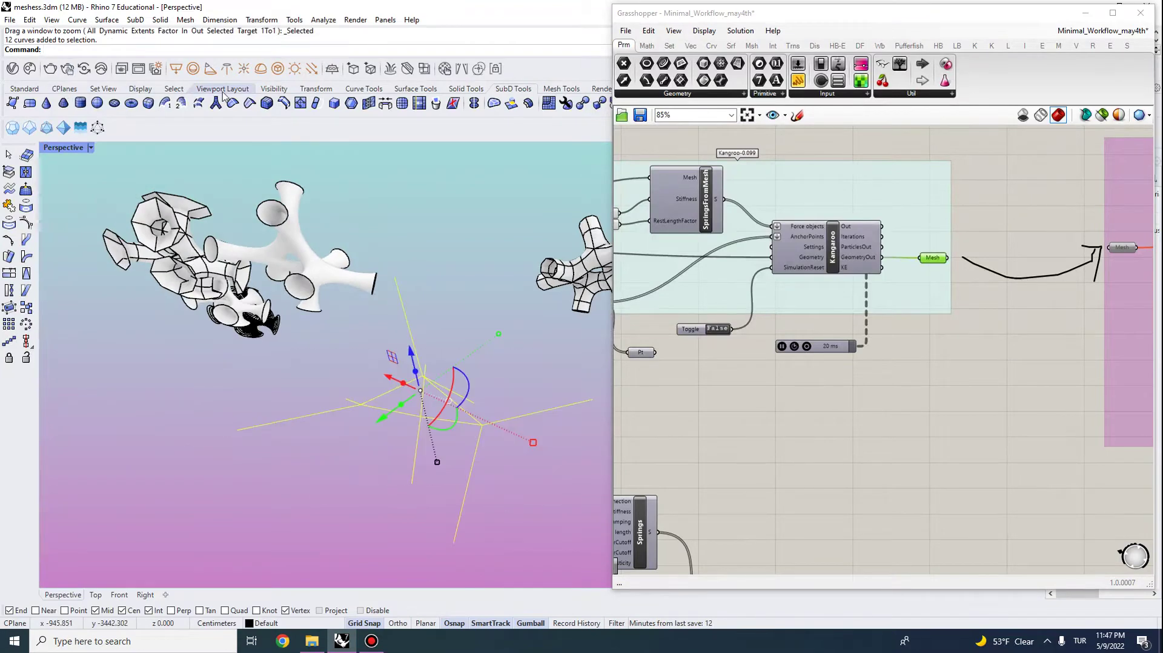
{"action": "left_click", "coordinate": [273, 88]}
{"action": "left_click", "coordinate": [63, 103]}
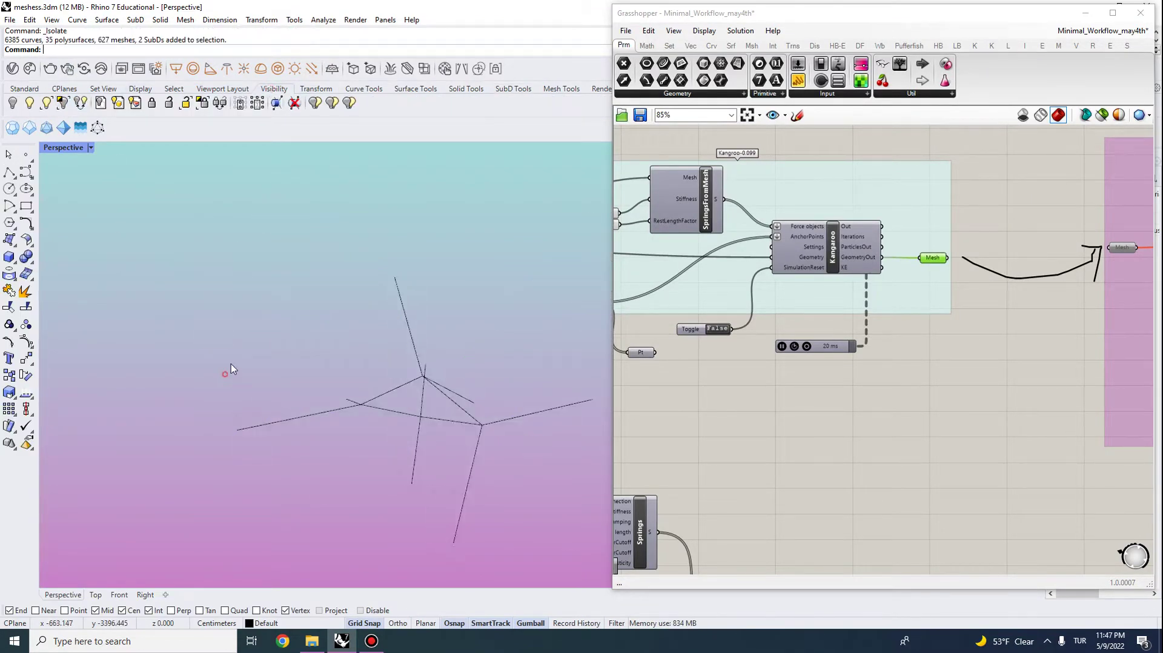
- Examine the isolated line network from several angles to check how its branches are arranged around the central loop
{"action": "scroll", "coordinate": [228, 369], "scroll_direction": "down", "scroll_amount": 5}
{"action": "right_click_drag", "start_coordinate": [228, 369], "coordinate": [402, 421]}
{"action": "scroll", "coordinate": [306, 351], "scroll_direction": "up", "scroll_amount": 10}
{"action": "scroll", "coordinate": [311, 391], "scroll_direction": "down", "scroll_amount": 7}
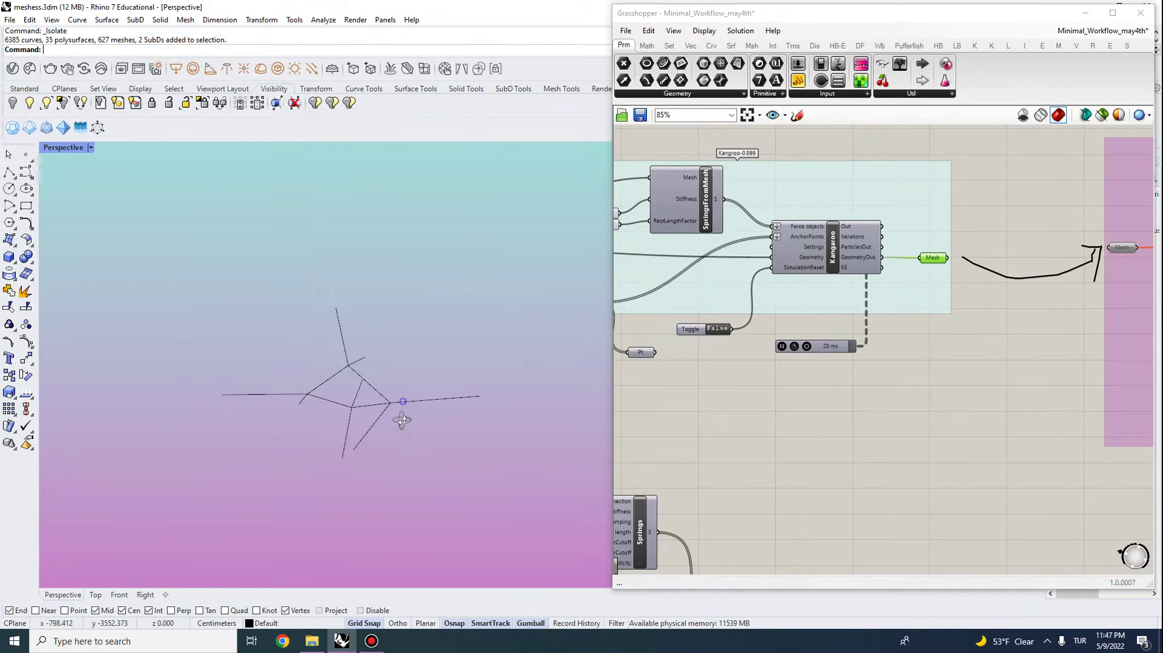
{"action": "left_click_drag", "start_coordinate": [433, 467], "coordinate": [274, 333]}
{"action": "right_click_drag", "start_coordinate": [274, 333], "coordinate": [398, 231]}
{"action": "left_click", "coordinate": [399, 232]}
{"action": "scroll", "coordinate": [354, 321], "scroll_direction": "up", "scroll_amount": 5}
{"action": "right_click_drag", "start_coordinate": [358, 327], "coordinate": [387, 368]}
- Select one outer branch line of the network and shift its free end point to change the branch's direction
{"action": "left_click", "coordinate": [387, 368]}
{"action": "left_click_drag", "start_coordinate": [376, 313], "coordinate": [422, 368]}
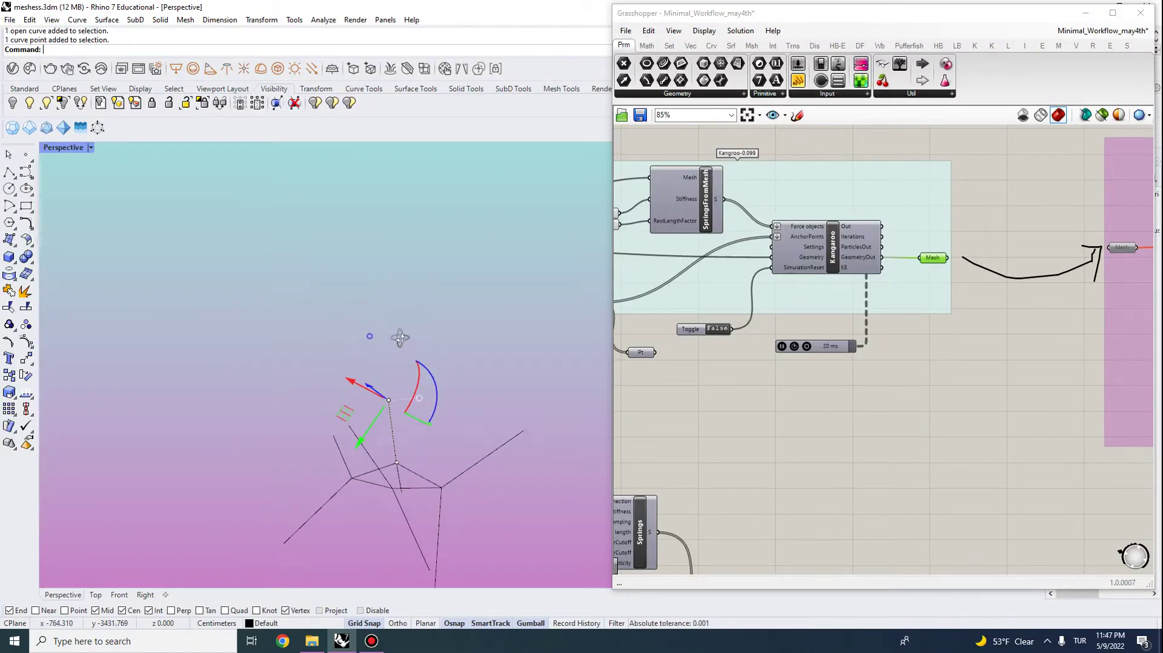
{"action": "right_click_drag", "start_coordinate": [399, 338], "coordinate": [369, 387]}
{"action": "left_click_drag", "start_coordinate": [364, 440], "coordinate": [388, 404]}
{"action": "left_click", "coordinate": [351, 439]}
{"action": "right_click_drag", "start_coordinate": [351, 440], "coordinate": [342, 361]}
- Reselect the same branch's free end point and raise it farther from the central loop
{"action": "left_click_drag", "start_coordinate": [380, 331], "coordinate": [345, 309]}
{"action": "left_click_drag", "start_coordinate": [314, 280], "coordinate": [371, 338]}
{"action": "left_click_drag", "start_coordinate": [351, 282], "coordinate": [343, 234]}
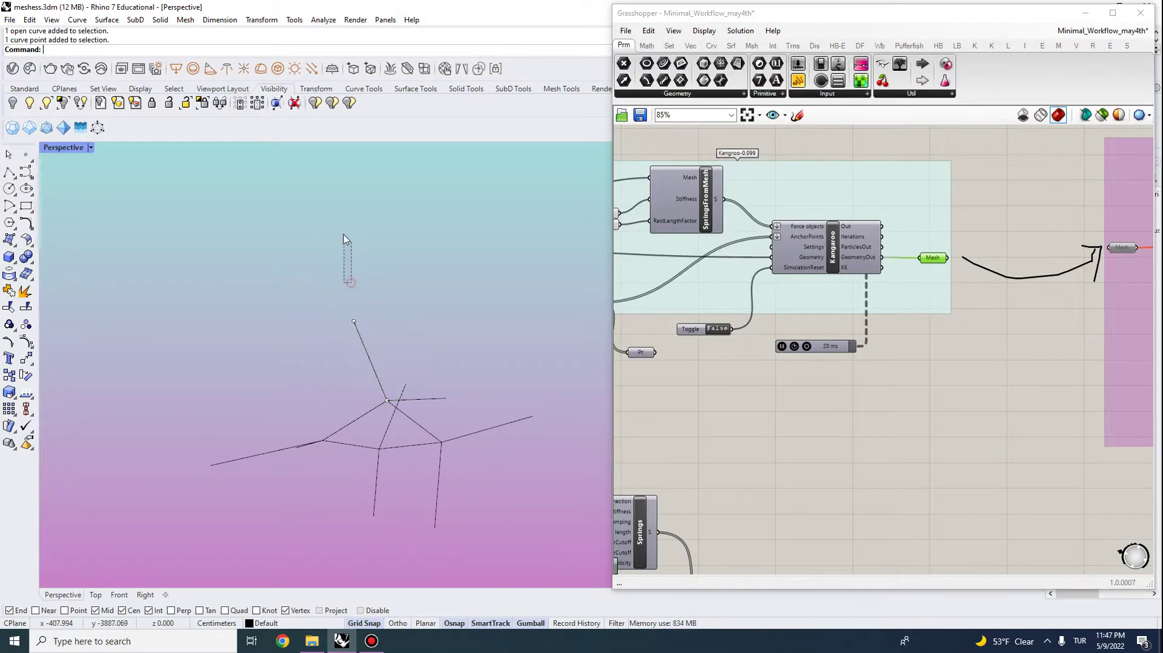
{"action": "left_click", "coordinate": [359, 334]}
{"action": "left_click_drag", "start_coordinate": [331, 292], "coordinate": [335, 240]}
{"action": "left_click", "coordinate": [419, 249]}
- Reference all lines of the edited network as multiple curves in the Crv parameter of the lower spring relaxation definition
{"action": "right_click_drag", "start_coordinate": [419, 249], "coordinate": [402, 366]}
{"action": "scroll", "coordinate": [412, 316], "scroll_direction": "up", "scroll_amount": 5}
{"action": "right_click_drag", "start_coordinate": [413, 316], "coordinate": [330, 265]}
{"action": "scroll", "coordinate": [334, 368], "scroll_direction": "down", "scroll_amount": 5}
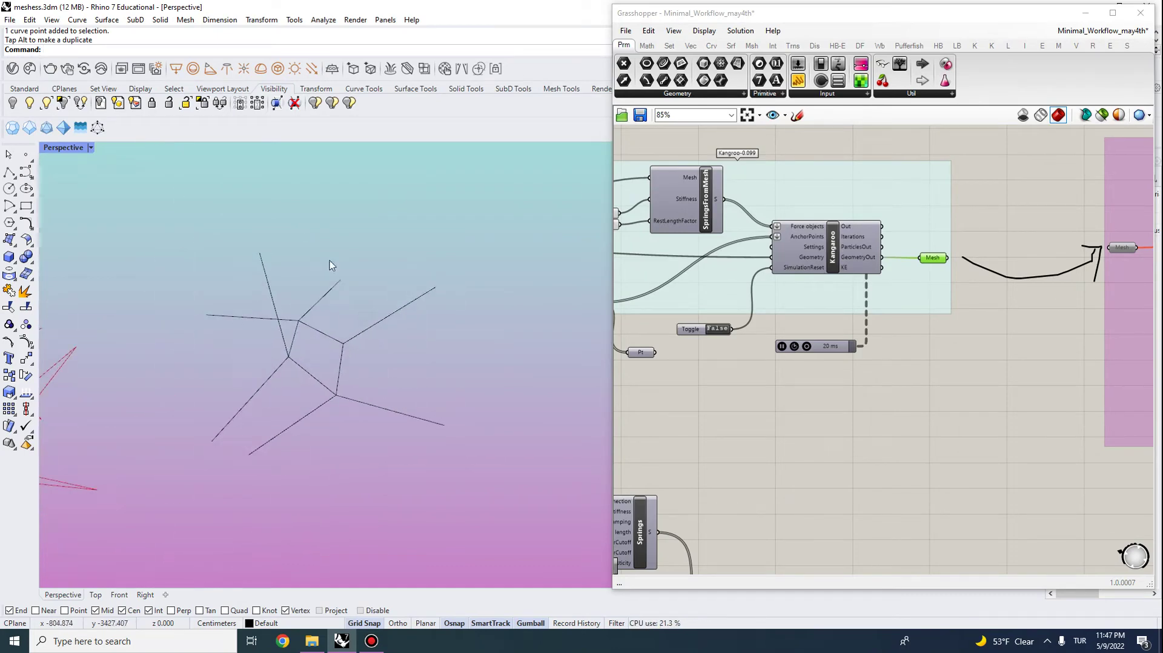
{"action": "right_click_drag", "start_coordinate": [732, 401], "coordinate": [957, 308]}
{"action": "scroll", "coordinate": [957, 308], "scroll_direction": "down", "scroll_amount": 2}
{"action": "right_click_drag", "start_coordinate": [795, 355], "coordinate": [786, 276]}
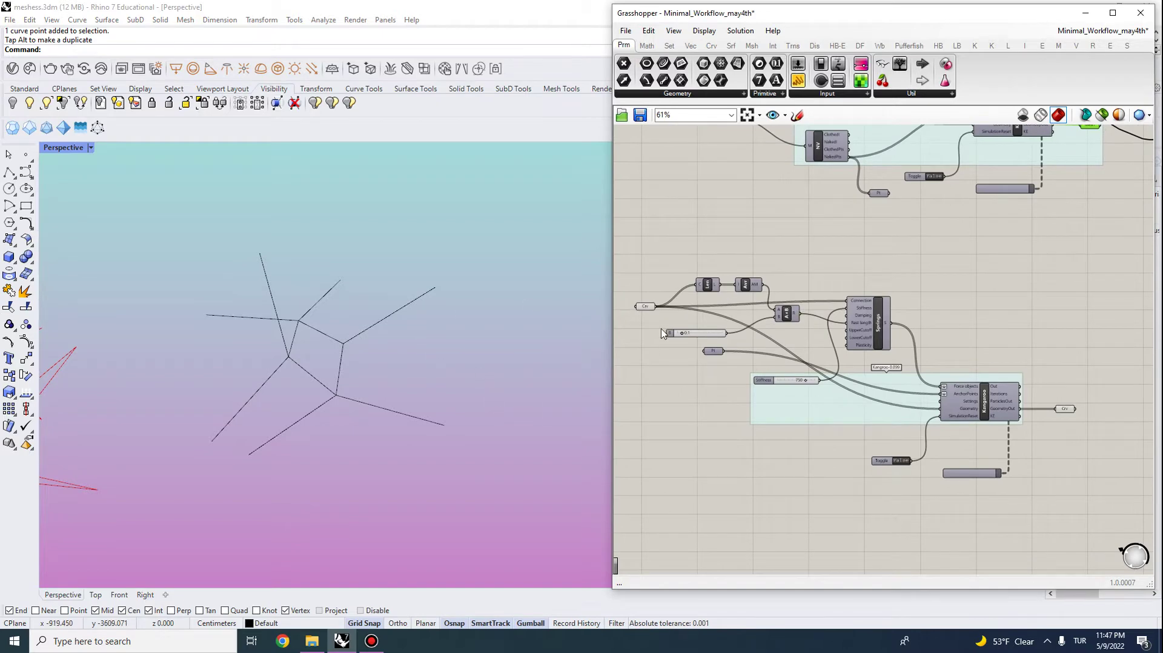
{"action": "right_click", "coordinate": [646, 308]}
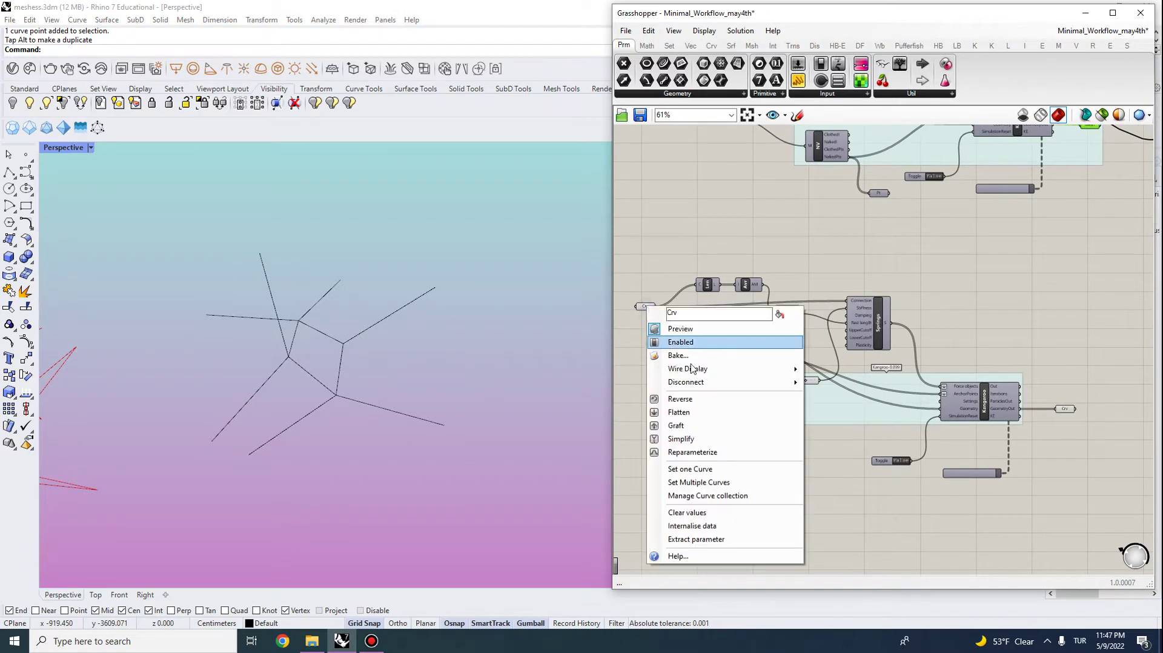
{"action": "left_click", "coordinate": [697, 479]}
{"action": "left_click_drag", "start_coordinate": [445, 478], "coordinate": [245, 297]}
{"action": "key", "text": "Return"}
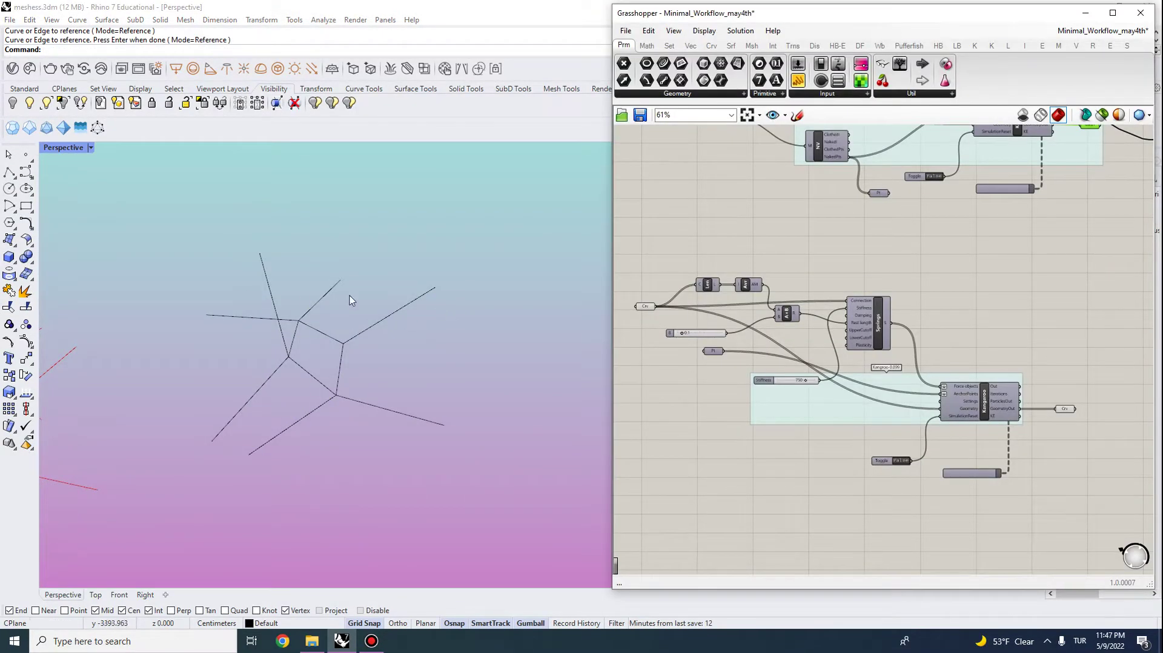
- Compare the edited line network with the red preview network and highlight the Crv parameter's referenced curves to check them
{"action": "scroll", "coordinate": [349, 297], "scroll_direction": "down", "scroll_amount": 6}
{"action": "scroll", "coordinate": [242, 278], "scroll_direction": "up", "scroll_amount": 3}
{"action": "right_click_drag", "start_coordinate": [242, 278], "coordinate": [365, 295]}
{"action": "scroll", "coordinate": [365, 296], "scroll_direction": "down", "scroll_amount": 7}
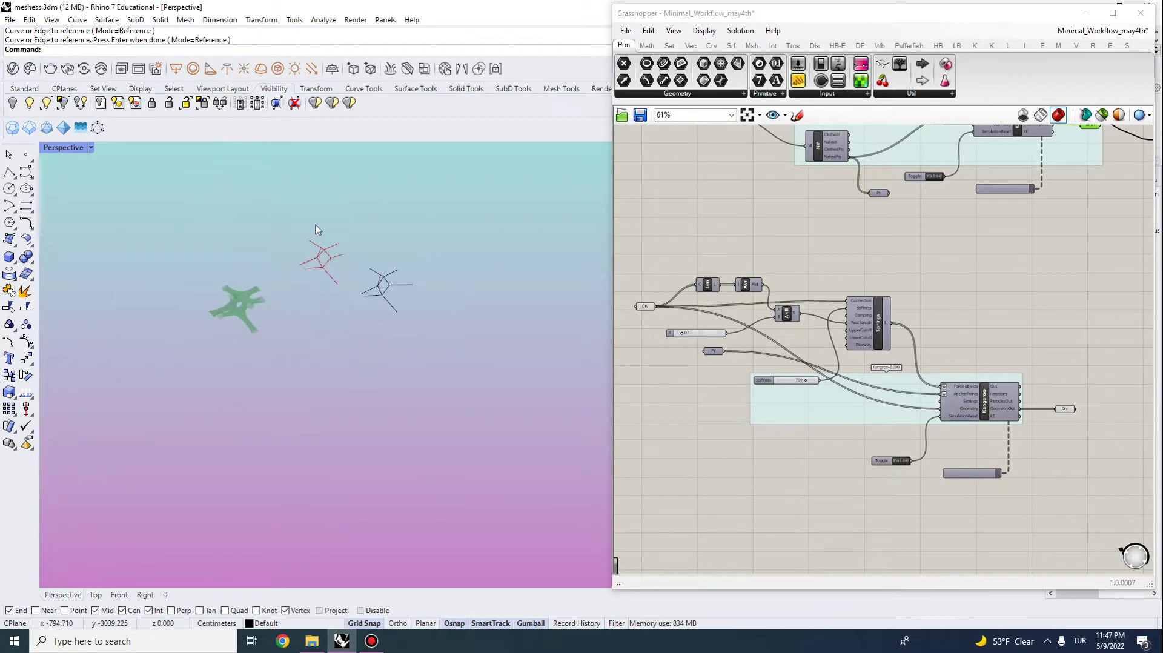
{"action": "scroll", "coordinate": [367, 240], "scroll_direction": "up", "scroll_amount": 5}
{"action": "scroll", "coordinate": [418, 375], "scroll_direction": "up", "scroll_amount": 5}
{"action": "right_click_drag", "start_coordinate": [491, 423], "coordinate": [498, 464]}
{"action": "left_click_drag", "start_coordinate": [498, 463], "coordinate": [323, 329]}
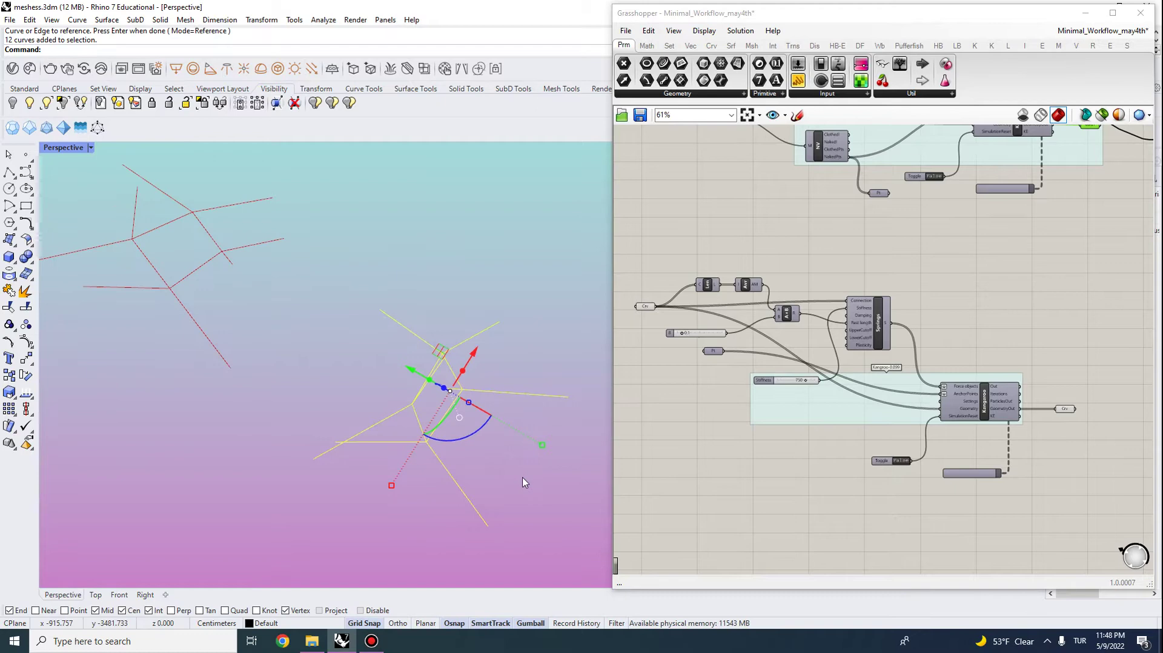
{"action": "left_click", "coordinate": [522, 479]}
{"action": "key", "text": "Return"}
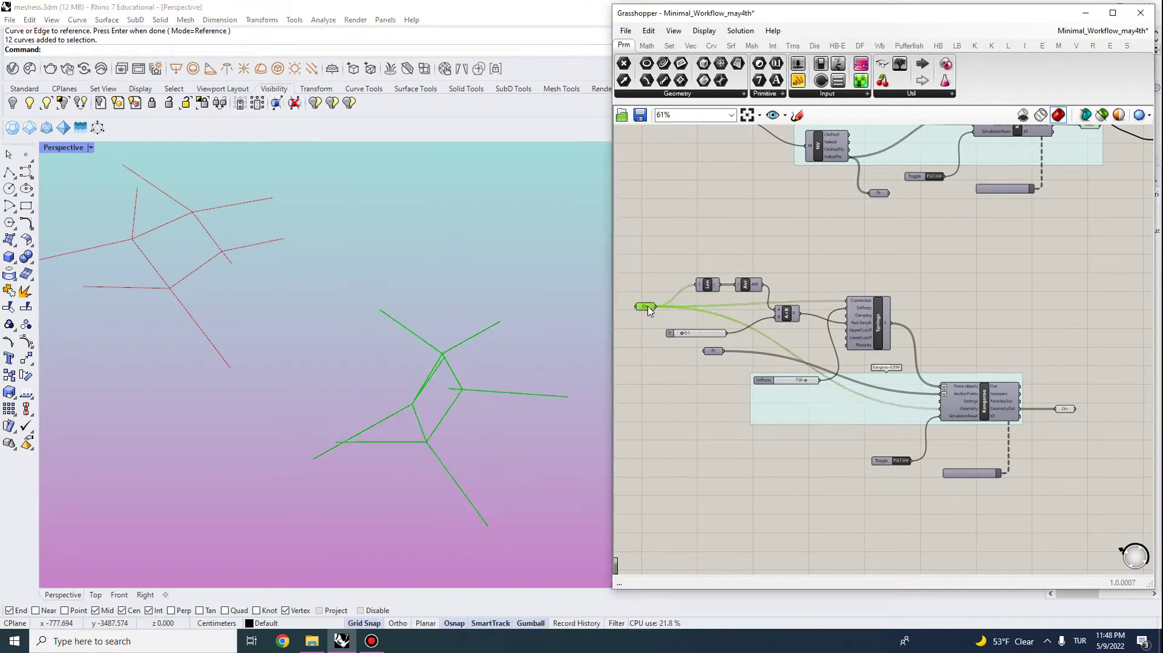
{"action": "right_click_drag", "start_coordinate": [479, 397], "coordinate": [449, 398]}
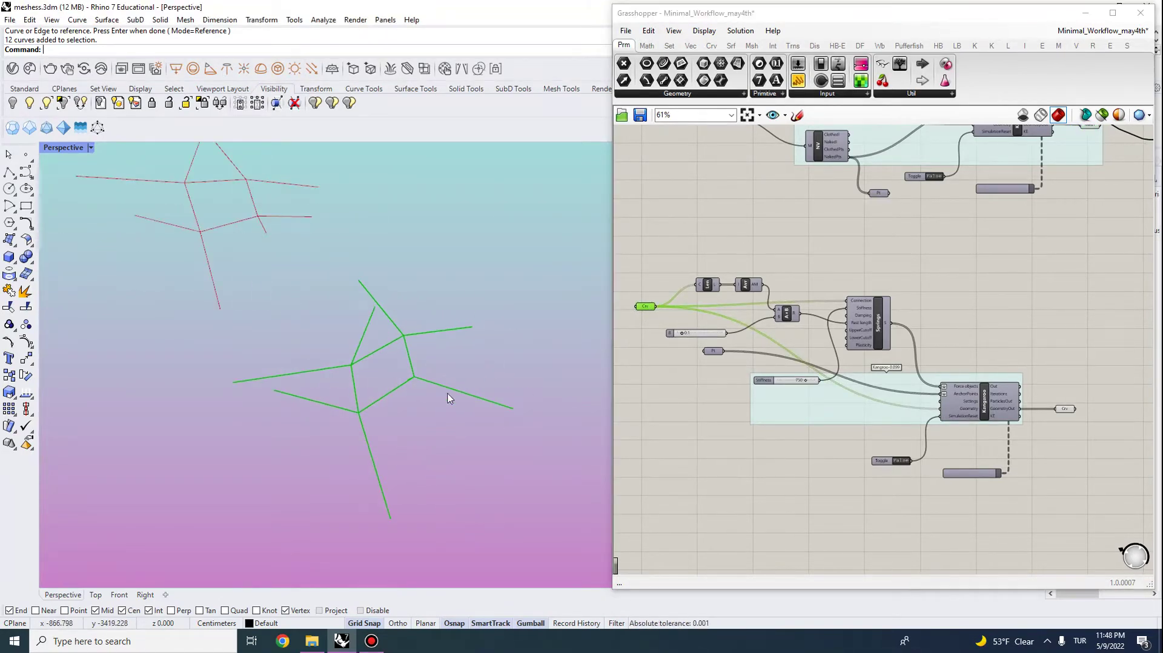
- Reference the free ends of seven outer network branches as multiple anchor points in the Pt parameter
{"action": "right_click", "coordinate": [711, 361]}
{"action": "right_click", "coordinate": [712, 351]}
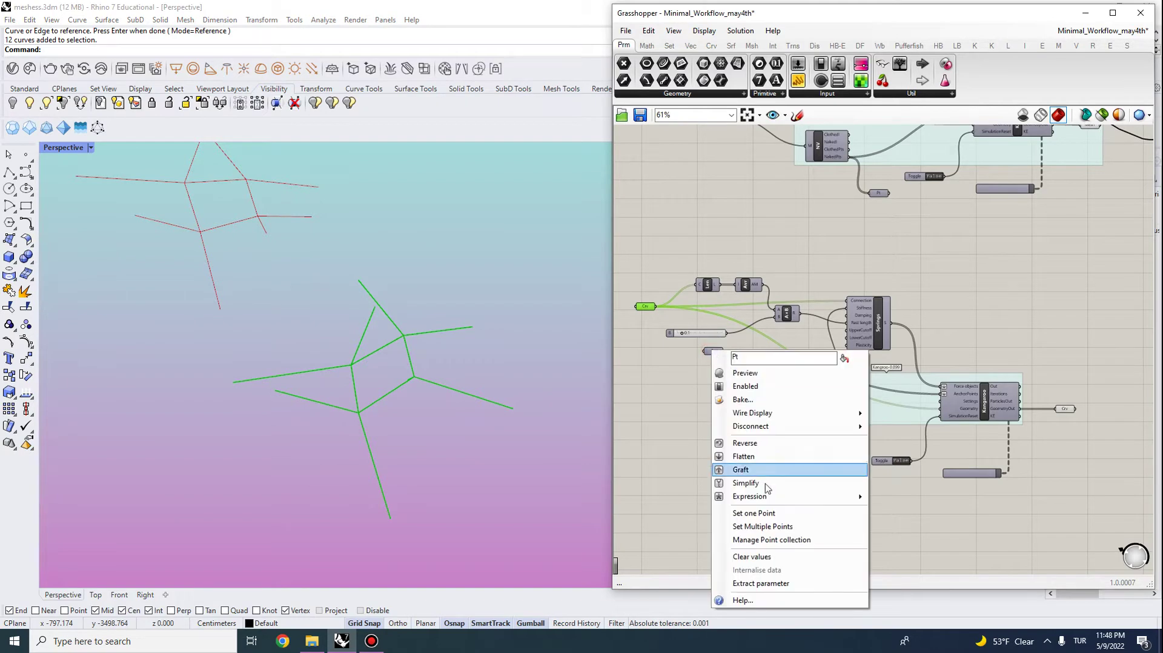
{"action": "left_click", "coordinate": [768, 527]}
{"action": "left_click", "coordinate": [390, 519]}
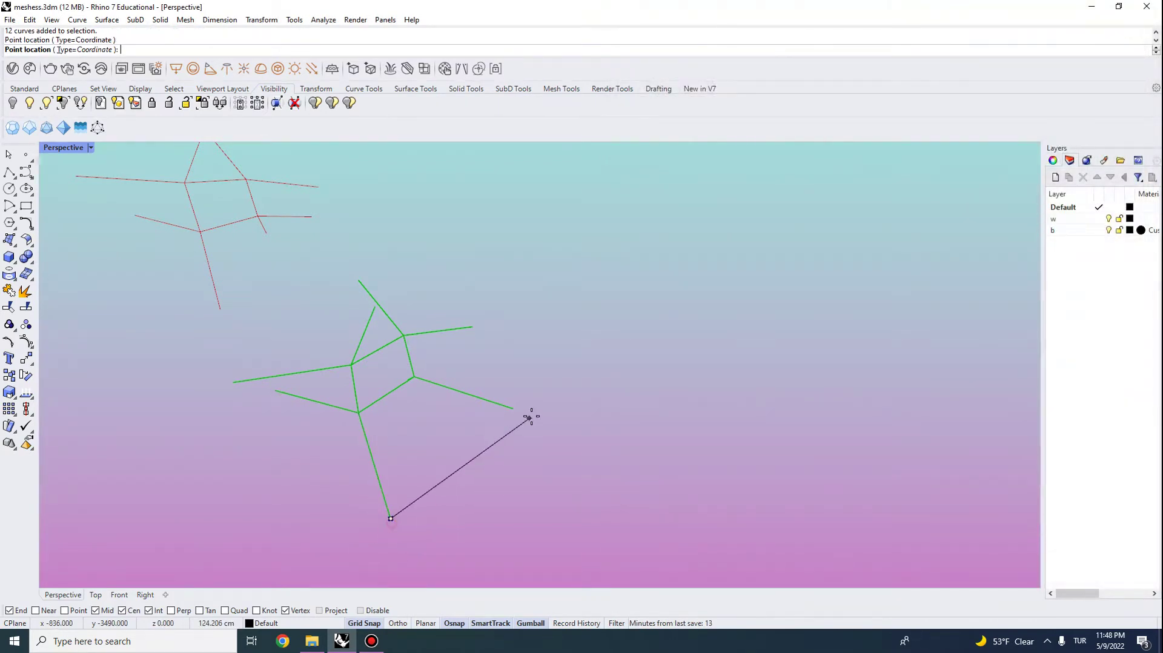
{"action": "left_click", "coordinate": [513, 408]}
{"action": "left_click", "coordinate": [473, 327]}
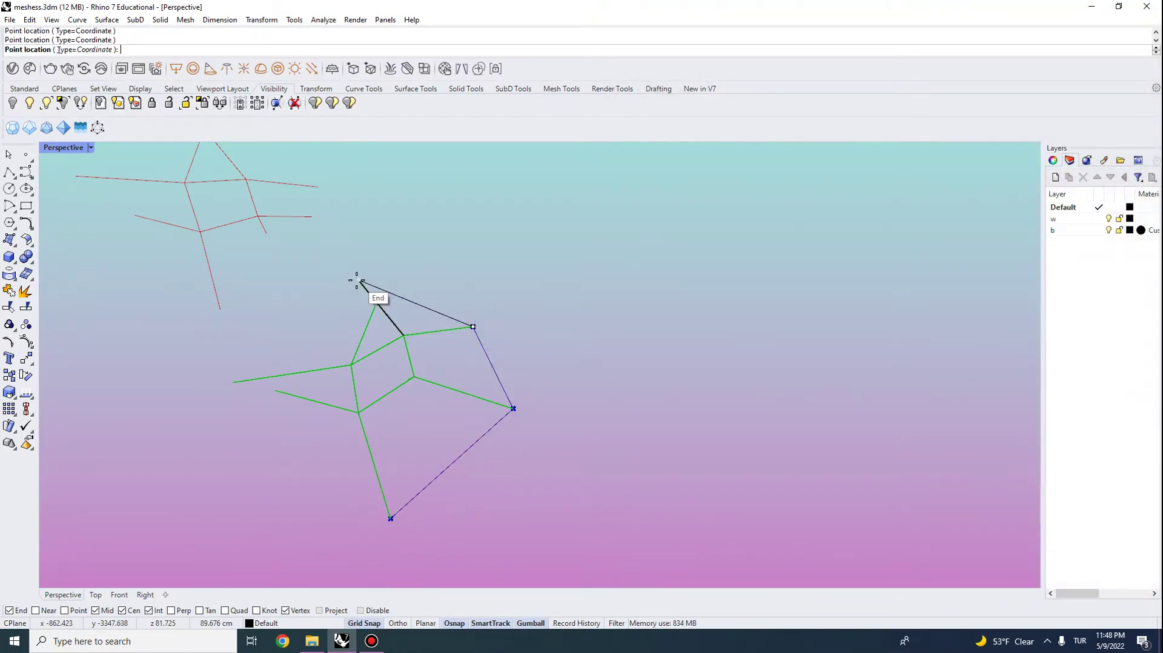
{"action": "left_click", "coordinate": [358, 280]}
{"action": "left_click", "coordinate": [375, 306]}
{"action": "left_click", "coordinate": [234, 382]}
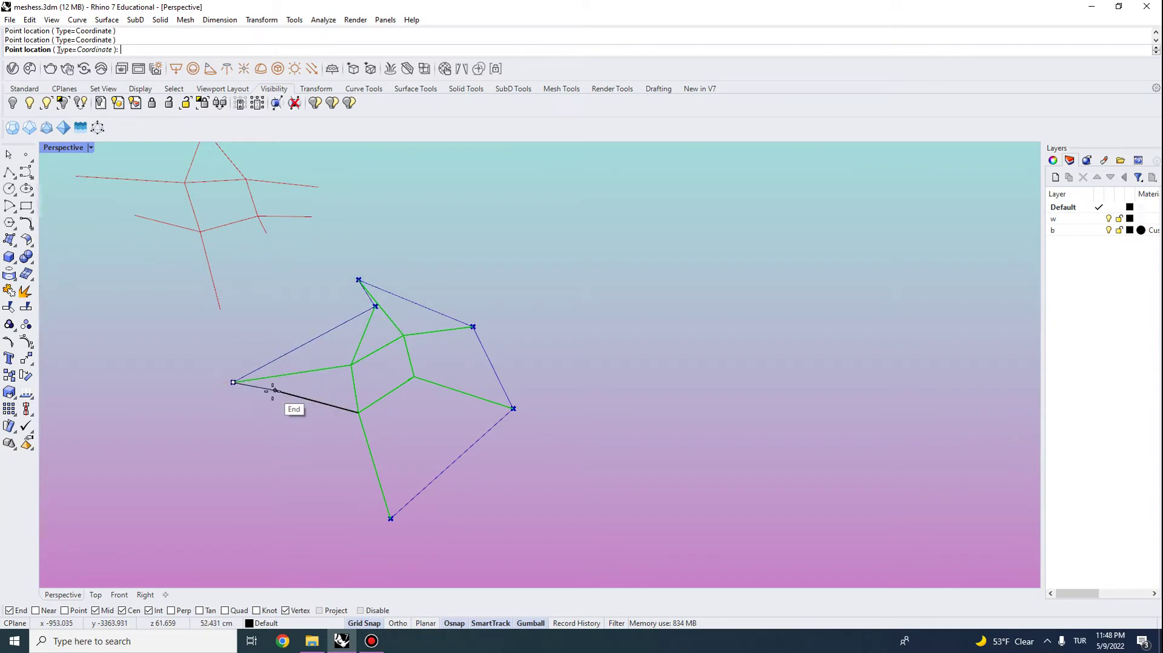
{"action": "left_click", "coordinate": [275, 391]}
{"action": "right_click_drag", "start_coordinate": [280, 405], "coordinate": [293, 464]}
{"action": "right_click", "coordinate": [292, 462]}
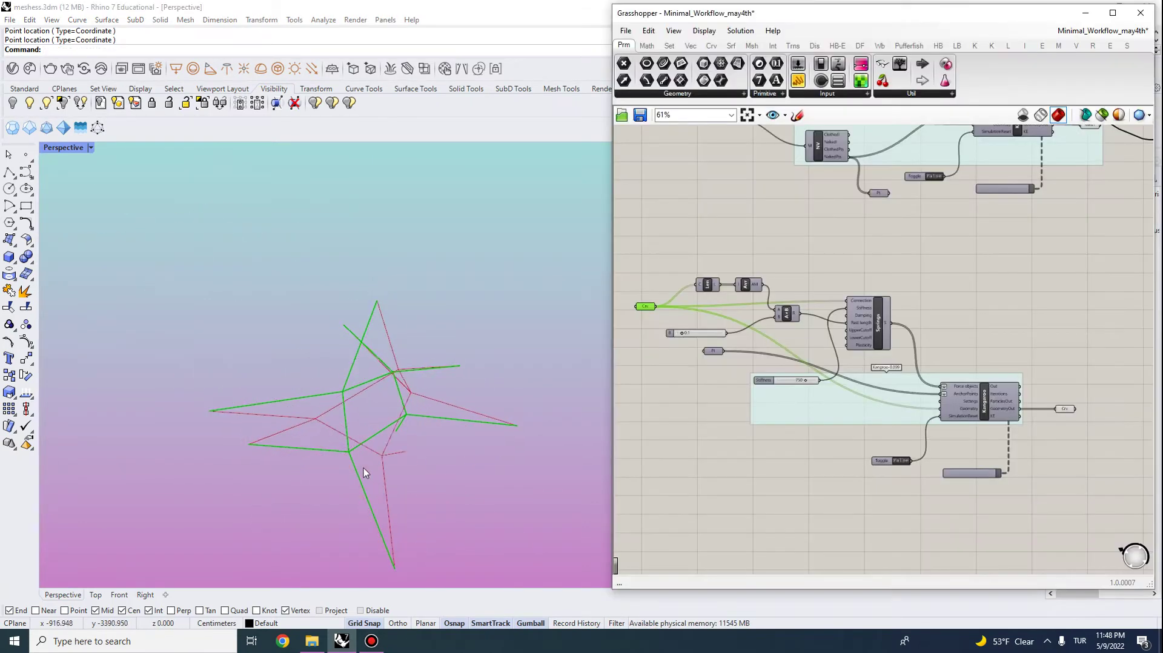
{"action": "right_click_drag", "start_coordinate": [389, 438], "coordinate": [374, 424]}
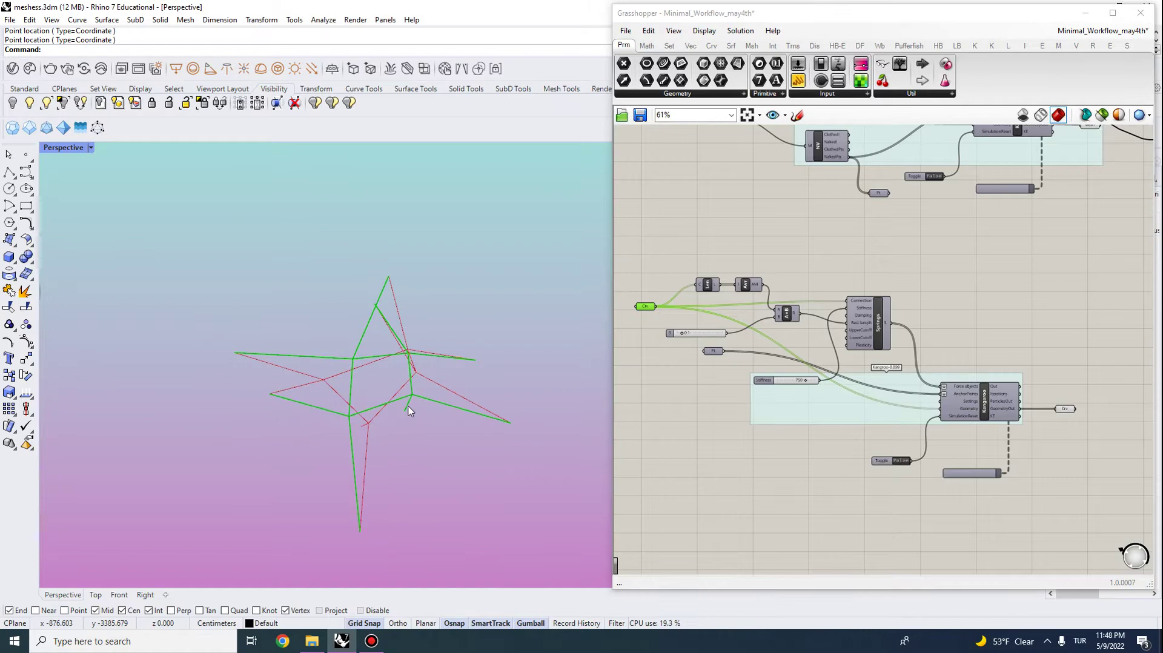
- Reference the free ends of all outer network branches again as multiple anchor points in the Pt parameter
{"action": "right_click", "coordinate": [713, 352]}
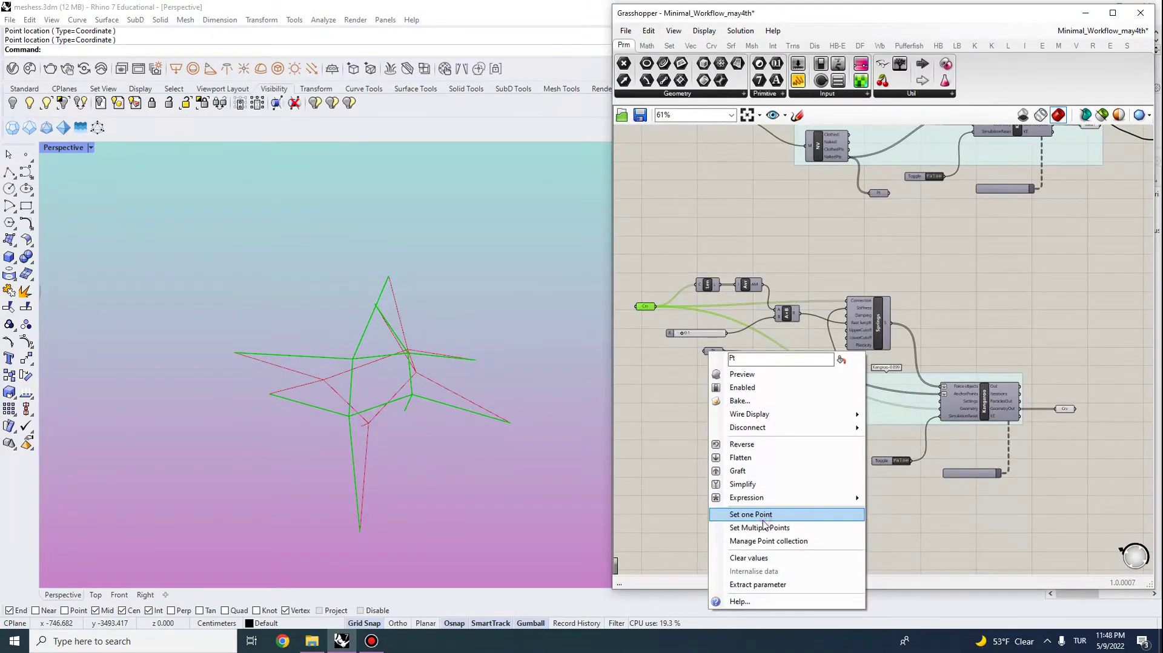
{"action": "left_click", "coordinate": [764, 528]}
{"action": "left_click", "coordinate": [360, 532]}
{"action": "left_click", "coordinate": [512, 422]}
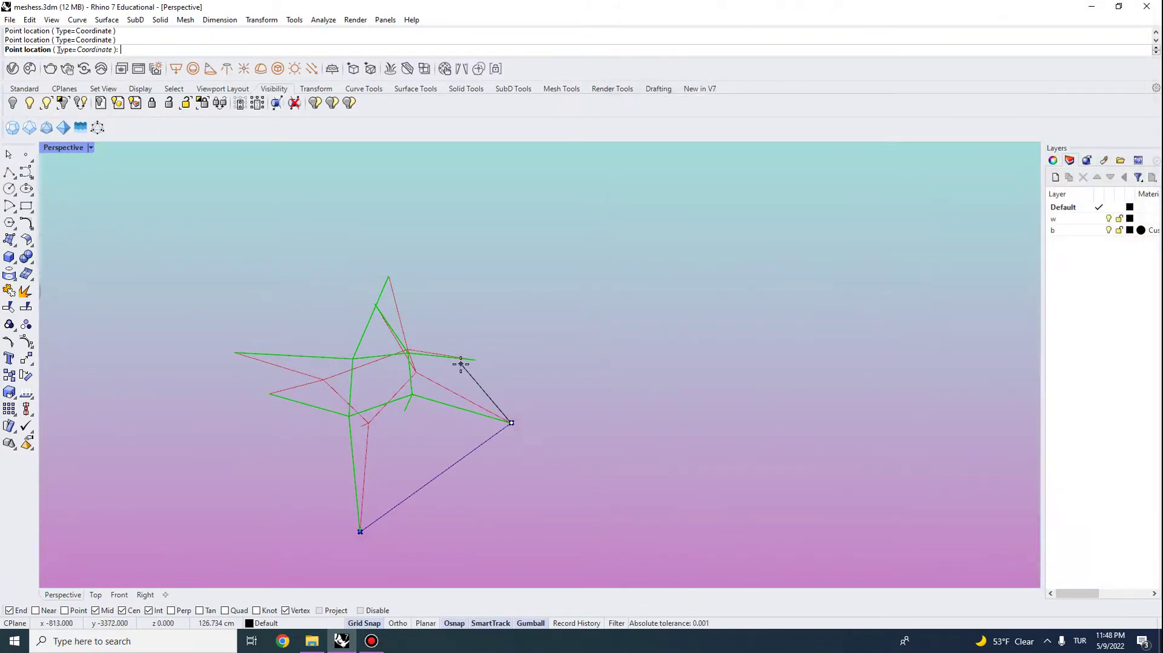
{"action": "left_click", "coordinate": [474, 362]}
{"action": "left_click", "coordinate": [404, 411]}
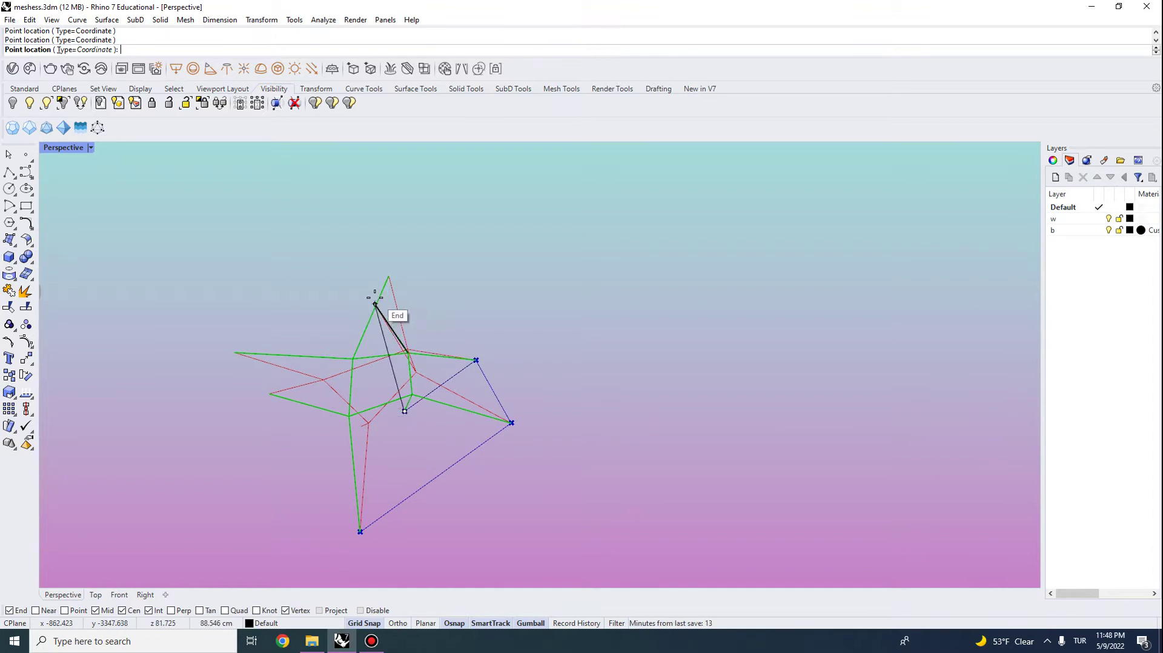
{"action": "left_click", "coordinate": [375, 304]}
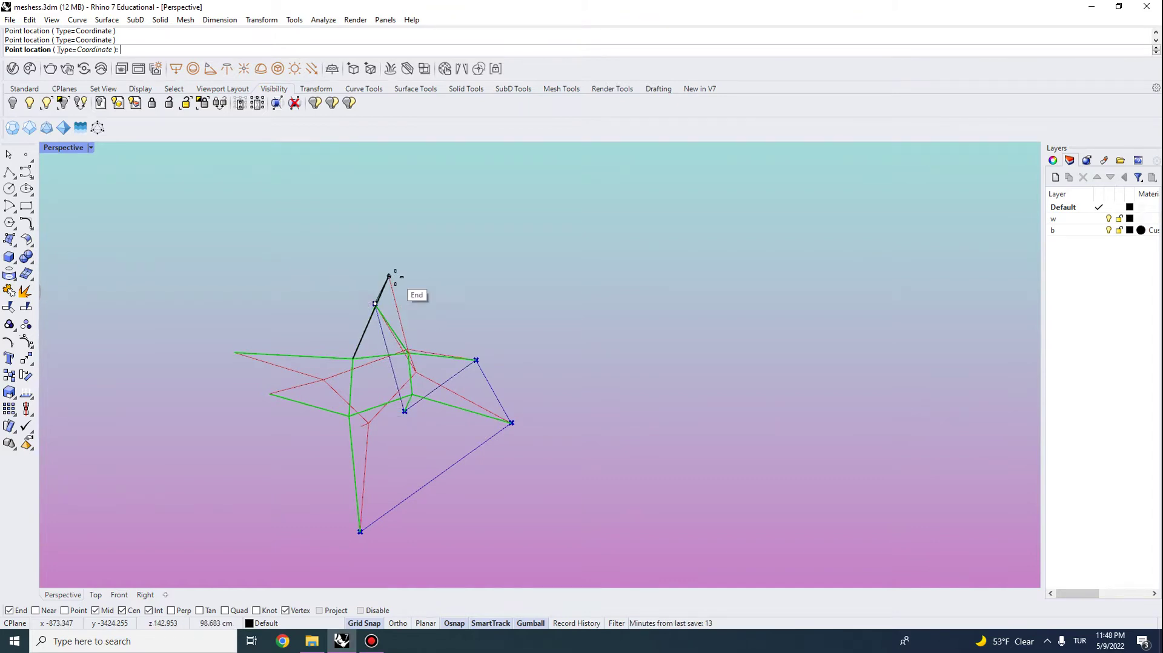
{"action": "left_click", "coordinate": [235, 352]}
{"action": "key", "text": "Return"}
- Set the rest length multiplier B to 0.5 and compare the relaxed network with the input lines
{"action": "right_click_drag", "start_coordinate": [414, 490], "coordinate": [483, 379]}
{"action": "scroll", "coordinate": [836, 364], "scroll_direction": "up", "scroll_amount": 3}
{"action": "scroll", "coordinate": [756, 360], "scroll_direction": "up", "scroll_amount": 3}
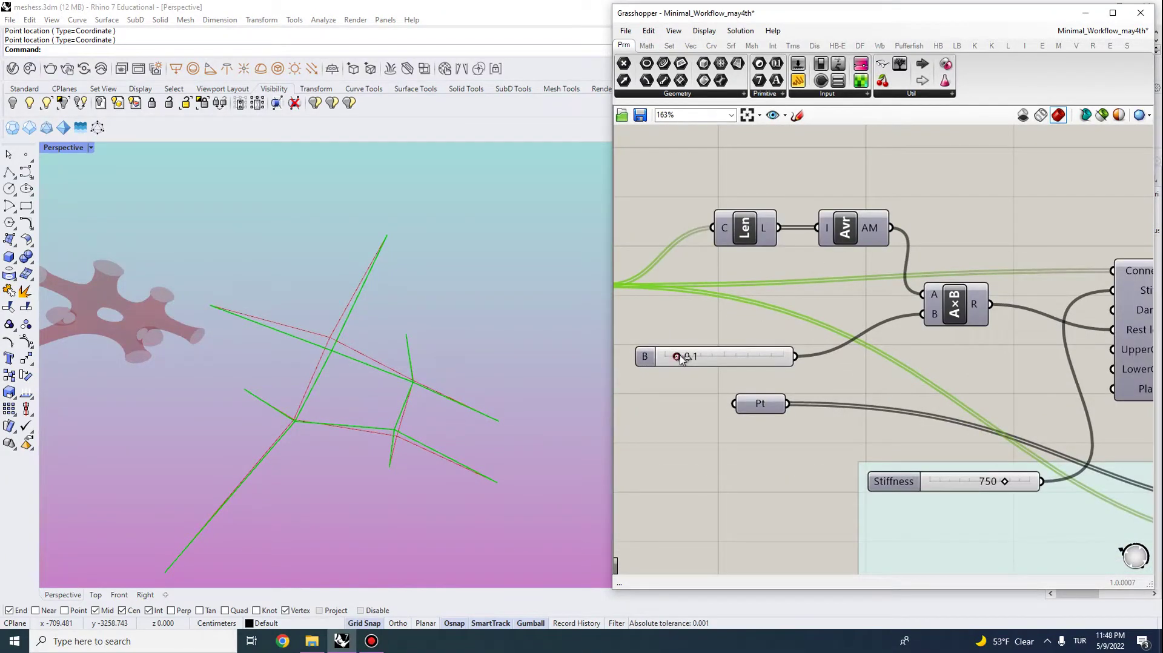
{"action": "left_click_drag", "start_coordinate": [682, 359], "coordinate": [724, 357]}
{"action": "scroll", "coordinate": [376, 394], "scroll_direction": "up", "scroll_amount": 5}
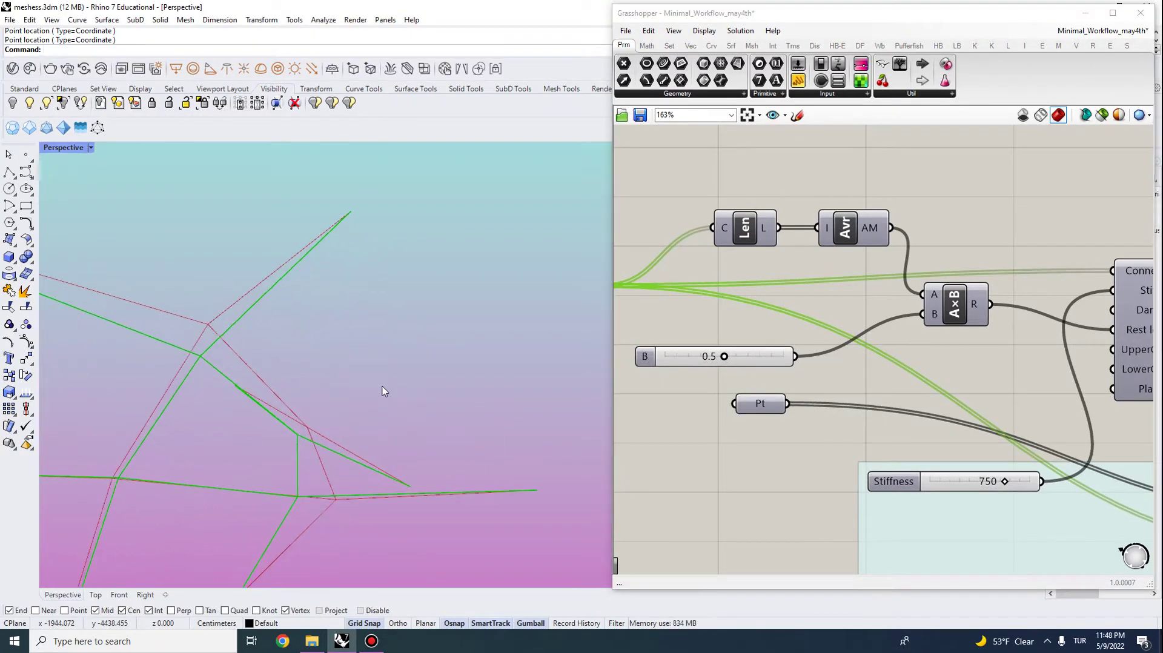
{"action": "scroll", "coordinate": [382, 391], "scroll_direction": "down", "scroll_amount": 4}
{"action": "right_click_drag", "start_coordinate": [383, 391], "coordinate": [296, 451]}
{"action": "right_click_drag", "start_coordinate": [315, 378], "coordinate": [332, 437]}
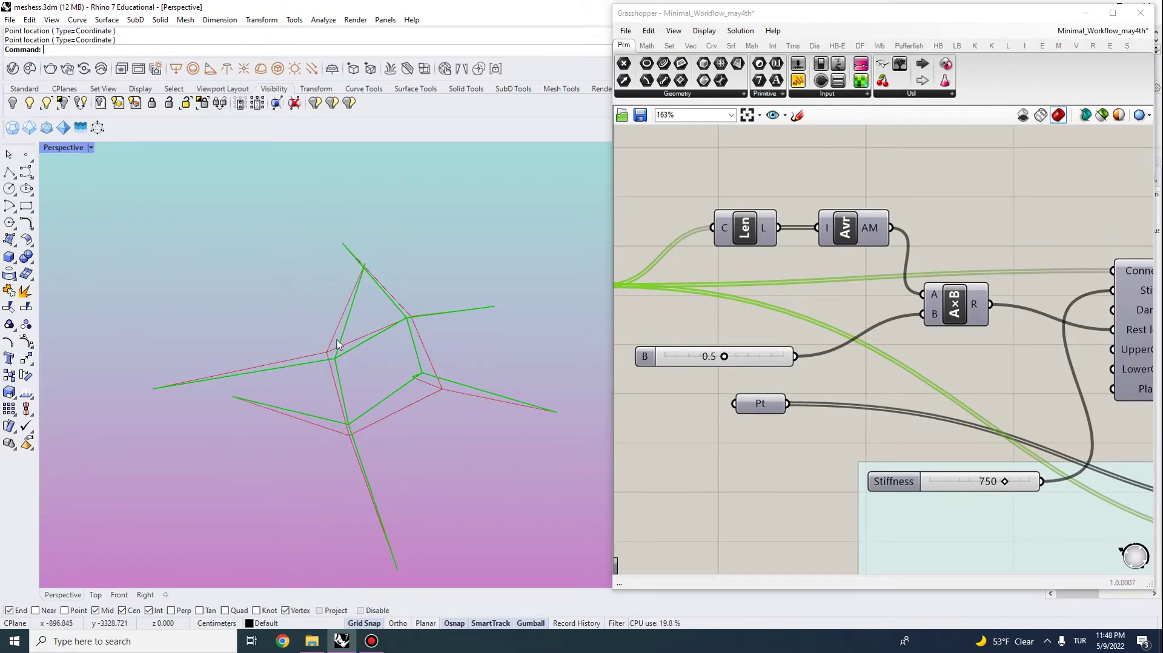
- Select all original lines of the network in the viewport and hide them
{"action": "scroll", "coordinate": [333, 374], "scroll_direction": "down", "scroll_amount": 3}
{"action": "left_click_drag", "start_coordinate": [438, 440], "coordinate": [273, 300]}
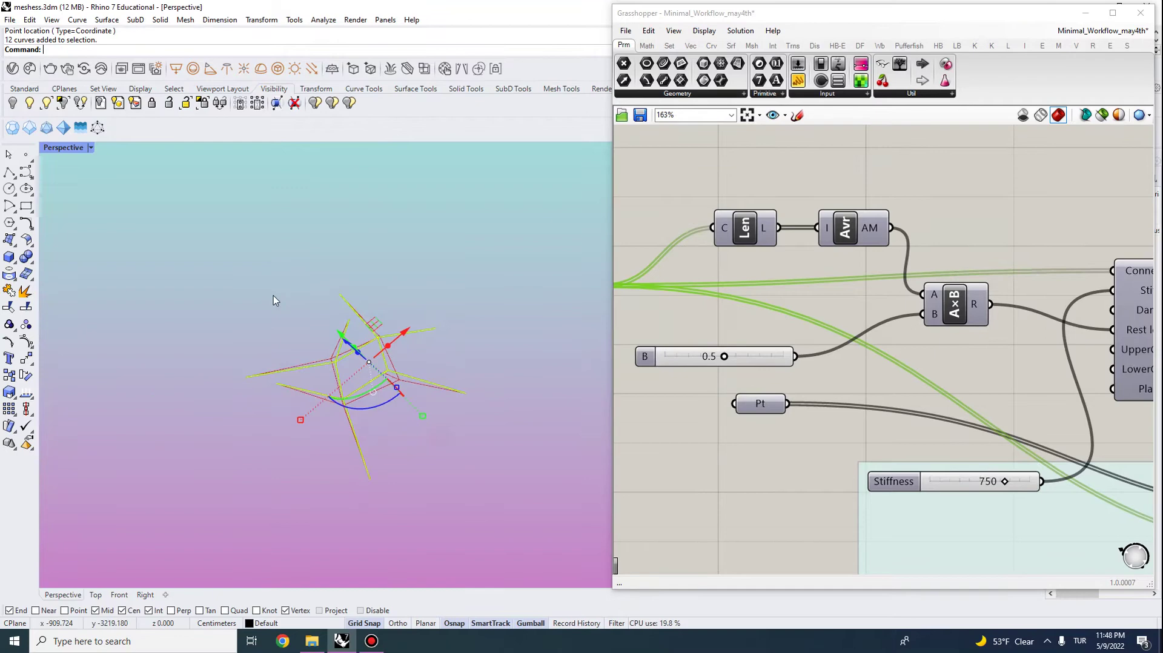
{"action": "key", "text": "Return"}
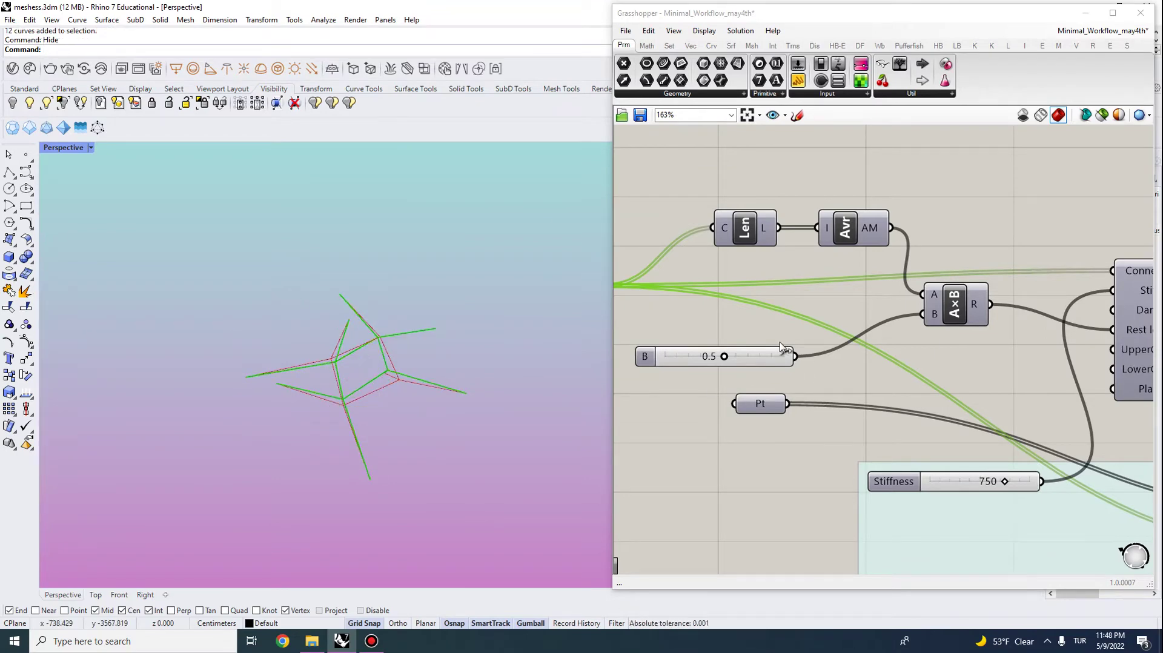
- Bake the relaxed curves from the Crv parameter connected to Kangaroo's GeometryOut output
{"action": "scroll", "coordinate": [783, 350], "scroll_direction": "down", "scroll_amount": 3}
{"action": "right_click_drag", "start_coordinate": [957, 457], "coordinate": [701, 379]}
{"action": "right_click_drag", "start_coordinate": [1008, 399], "coordinate": [898, 357]}
{"action": "right_click", "coordinate": [890, 345]}
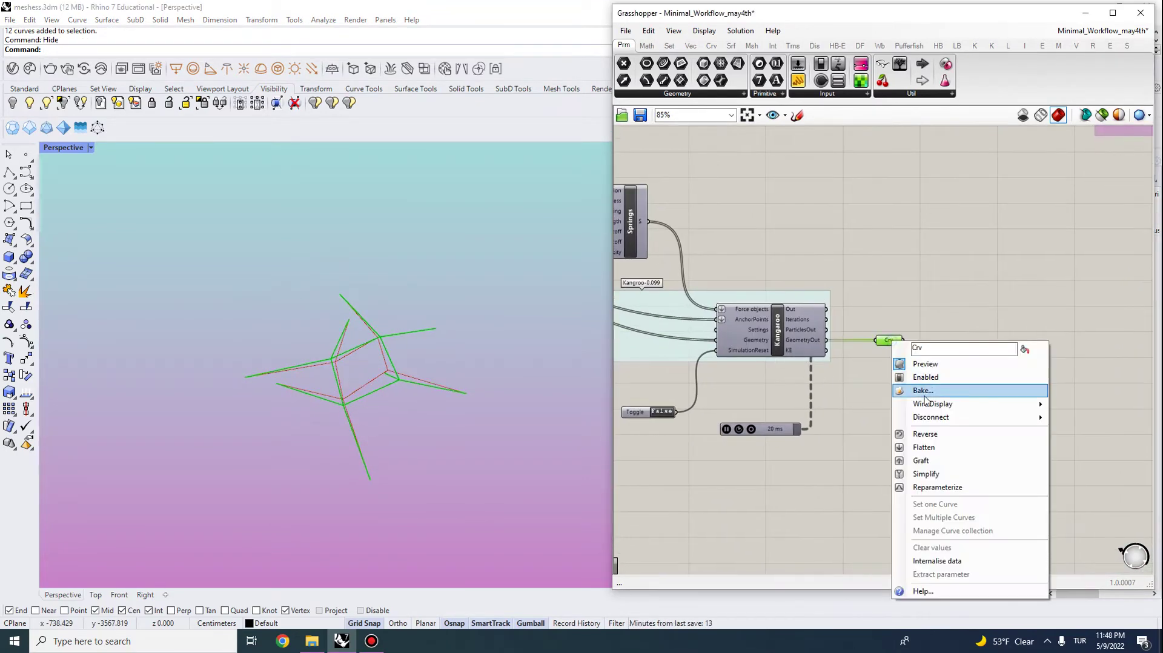
{"action": "left_click", "coordinate": [914, 394]}
{"action": "left_click", "coordinate": [938, 510]}
- Select the baked network curves, move them away from the preview network and zoom to them
{"action": "left_click_drag", "start_coordinate": [459, 478], "coordinate": [318, 330]}
{"action": "scroll", "coordinate": [318, 329], "scroll_direction": "down", "scroll_amount": 4}
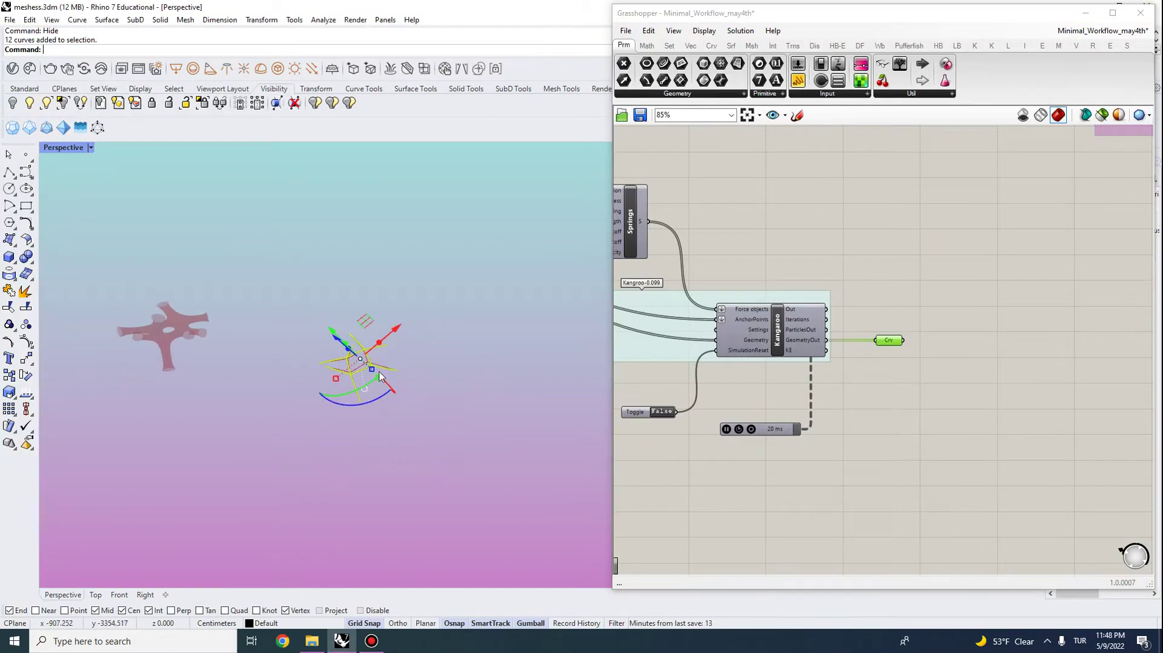
{"action": "right_click_drag", "start_coordinate": [347, 376], "coordinate": [377, 373]}
{"action": "left_click_drag", "start_coordinate": [380, 370], "coordinate": [474, 310]}
{"action": "scroll", "coordinate": [474, 310], "scroll_direction": "up", "scroll_amount": 6}
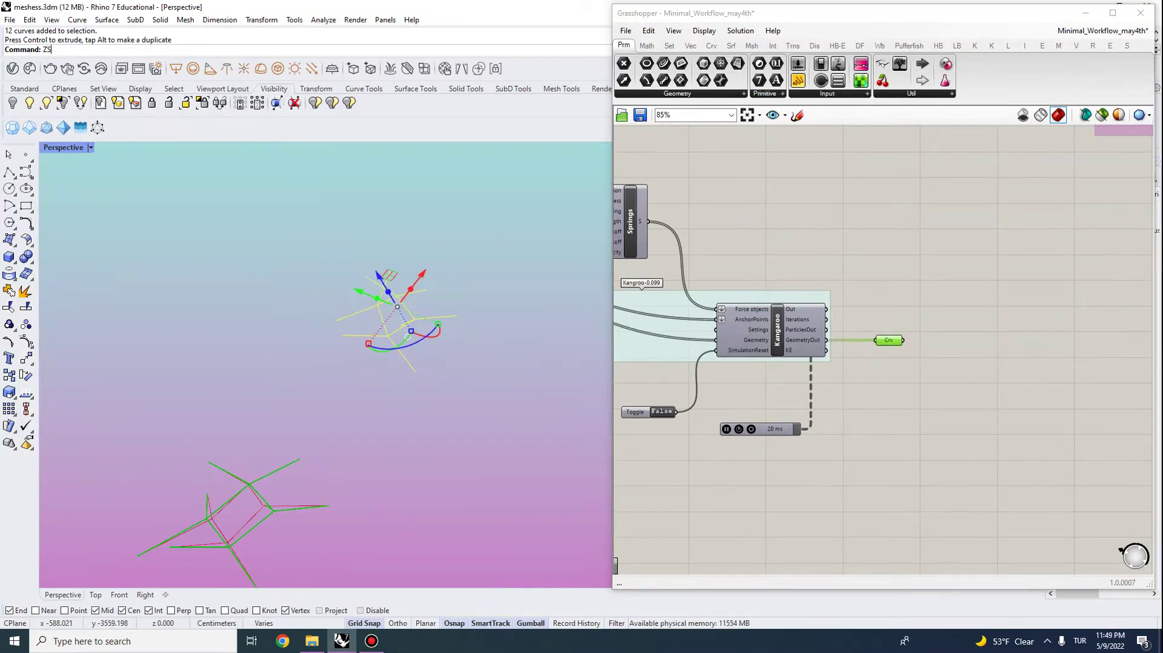
{"action": "key", "text": "Return"}
{"action": "left_click", "coordinate": [221, 350]}
{"action": "right_click_drag", "start_coordinate": [285, 333], "coordinate": [530, 290]}
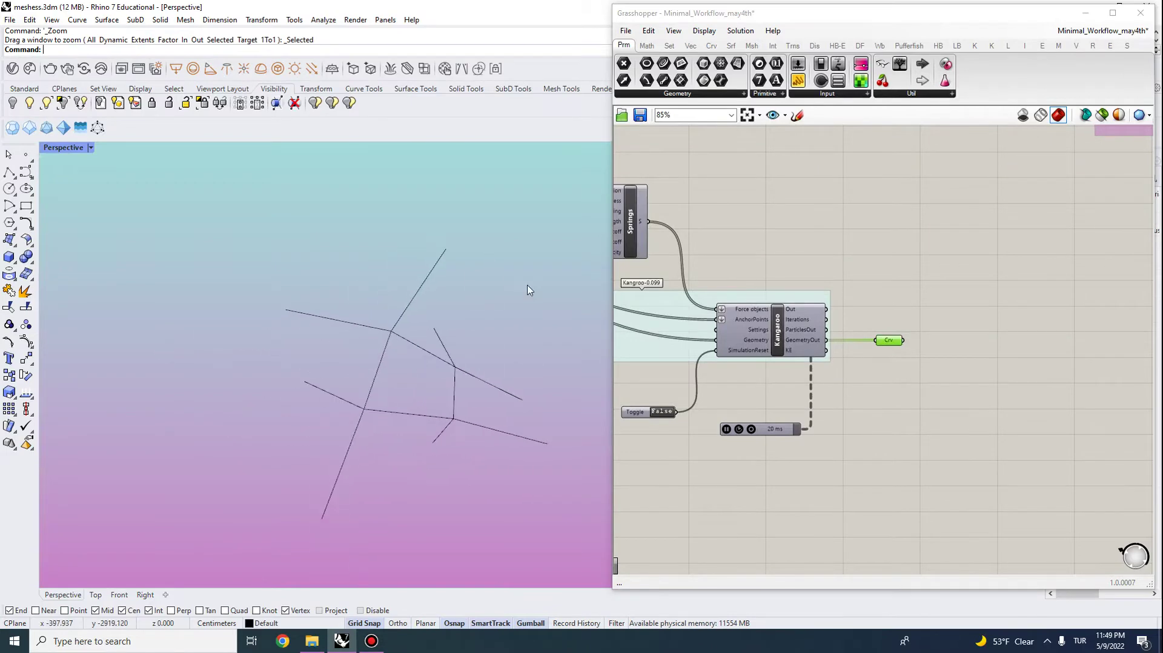
- Minimize Grasshopper and create a MultiPipe SubD with radius 12 from all the baked network curves
{"action": "left_click", "coordinate": [1093, 13]}
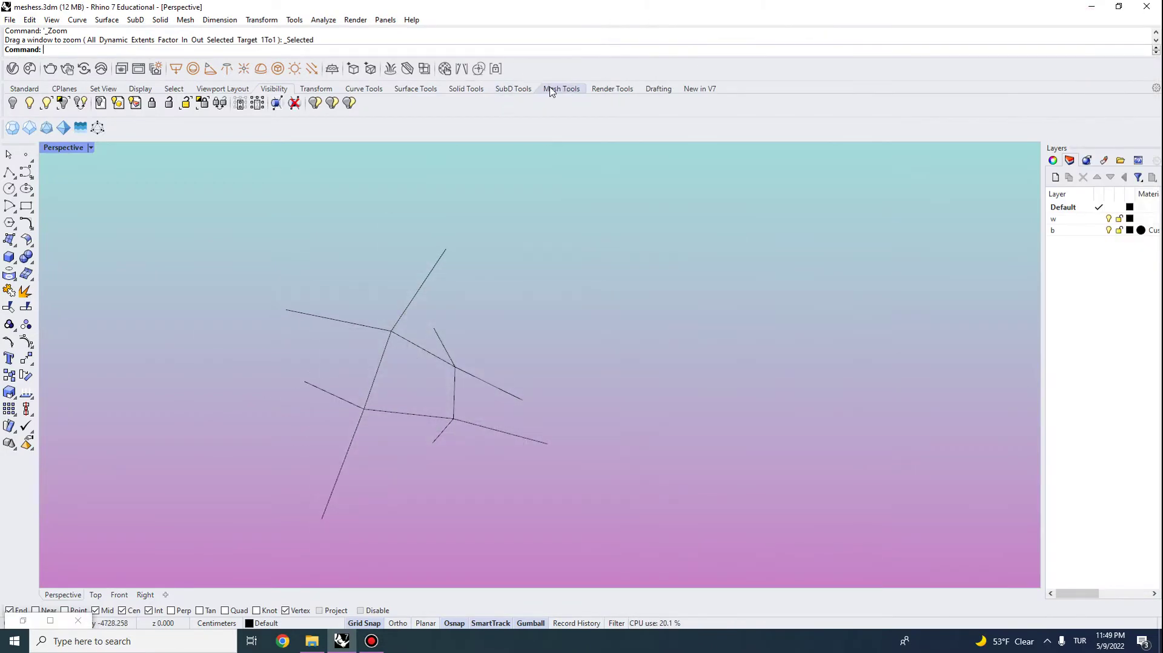
{"action": "left_click", "coordinate": [501, 89]}
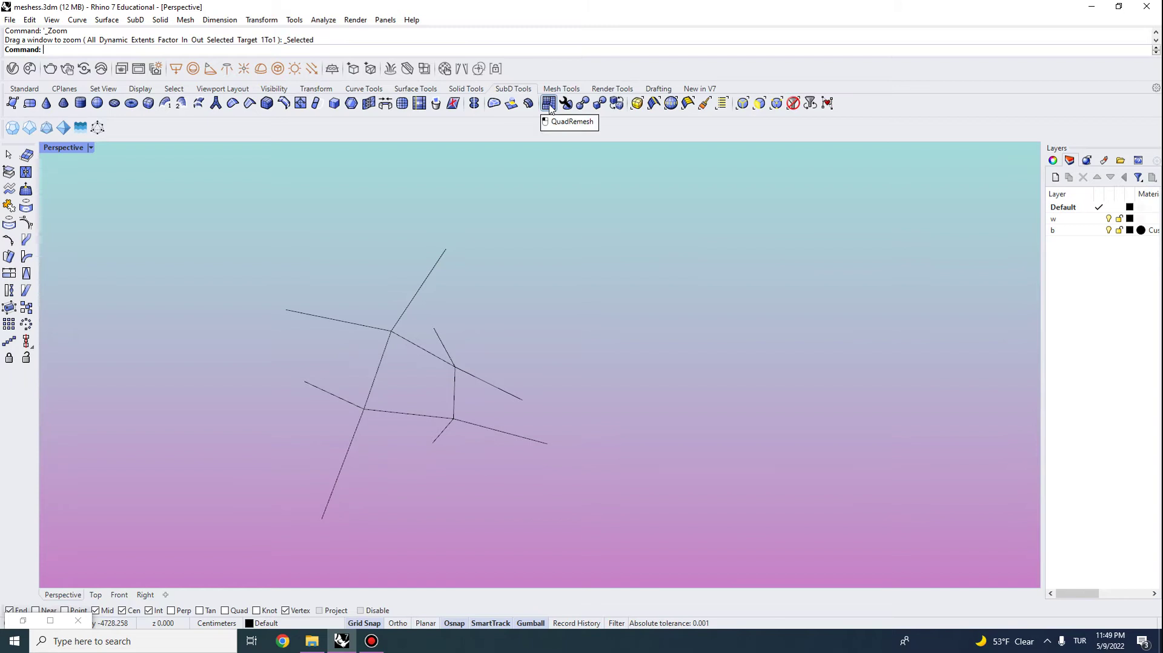
{"action": "right_click_drag", "start_coordinate": [524, 319], "coordinate": [434, 386]}
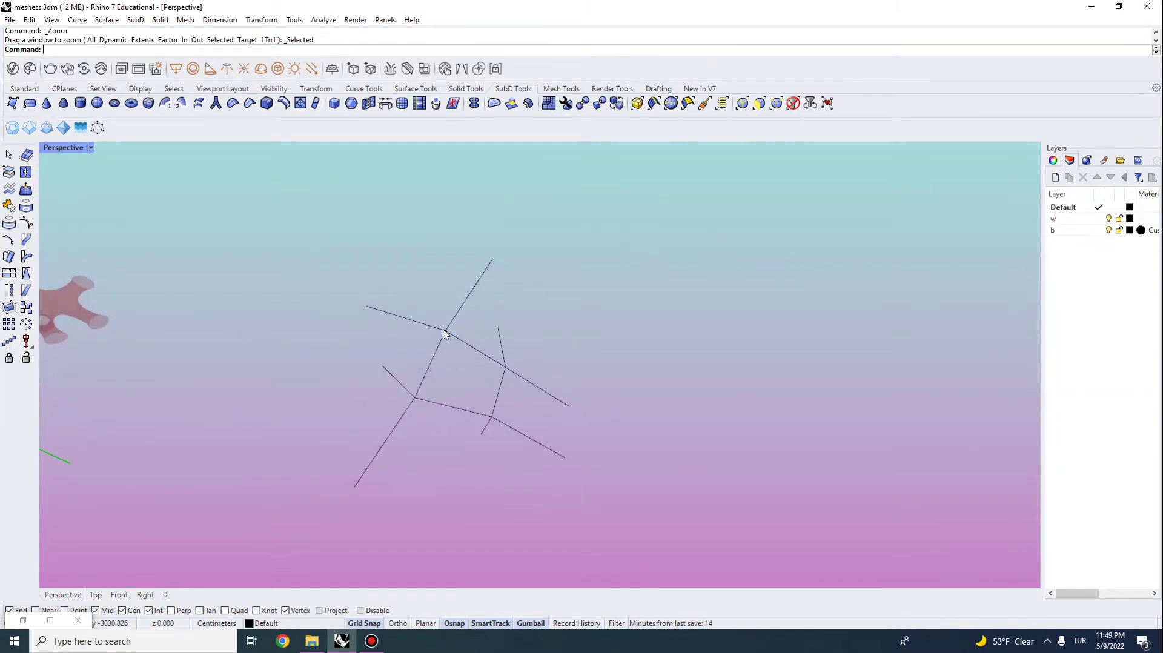
{"action": "right_click_drag", "start_coordinate": [444, 333], "coordinate": [474, 354]}
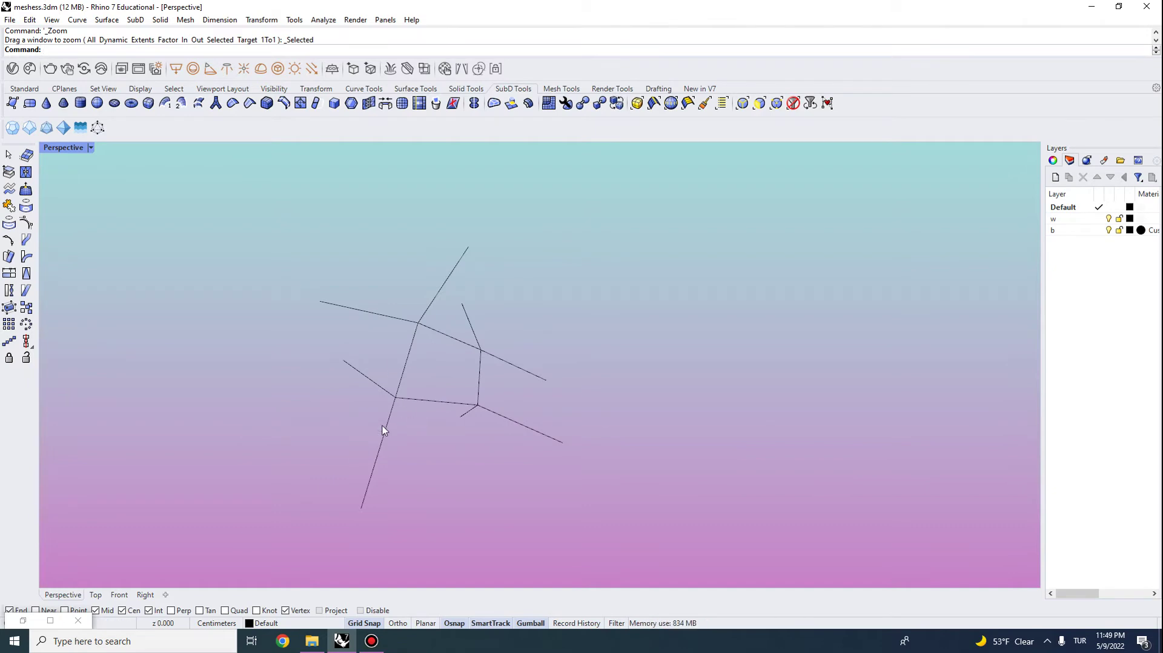
{"action": "right_click_drag", "start_coordinate": [346, 427], "coordinate": [392, 383]}
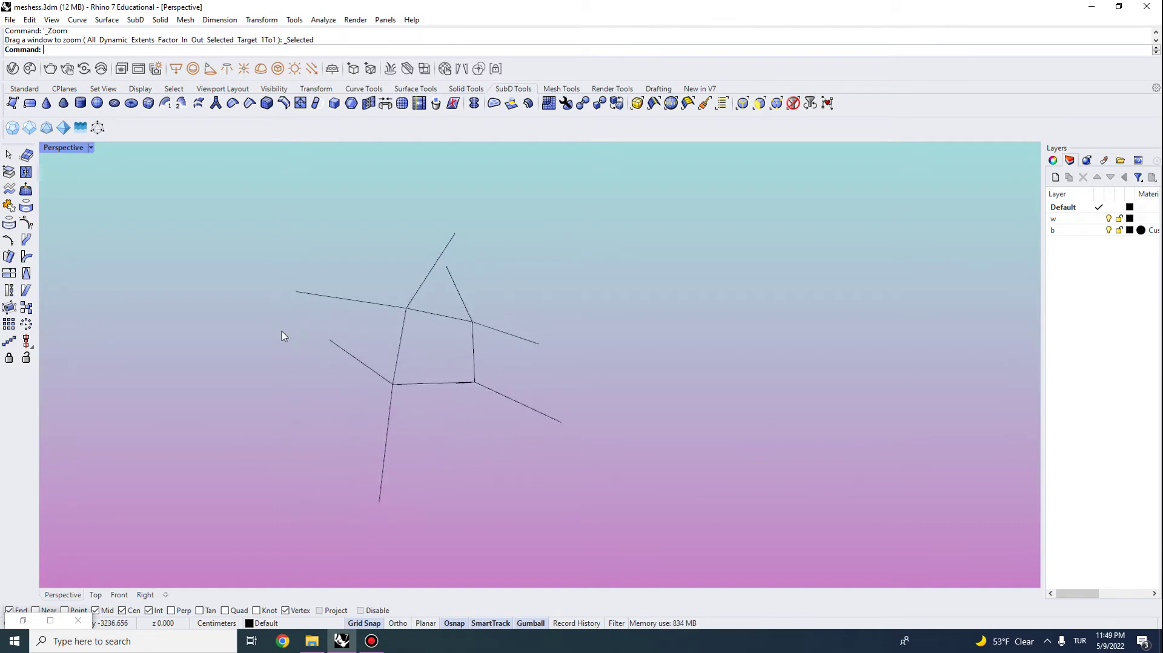
{"action": "right_click_drag", "start_coordinate": [328, 346], "coordinate": [375, 394]}
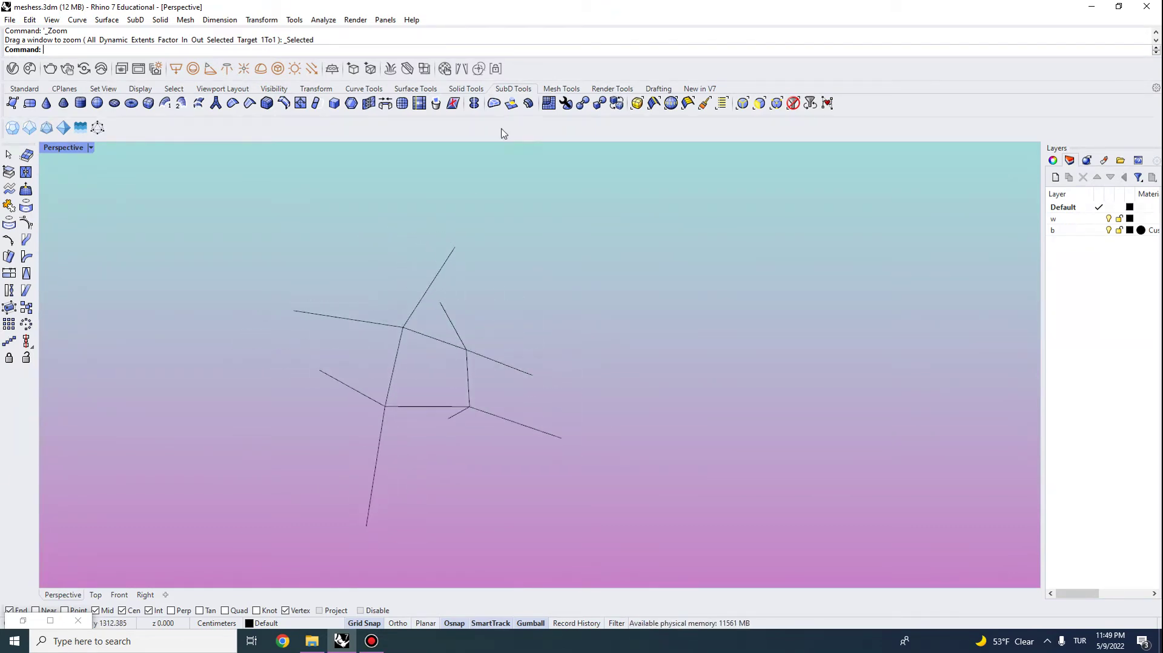
{"action": "left_click_drag", "start_coordinate": [471, 445], "coordinate": [306, 285]}
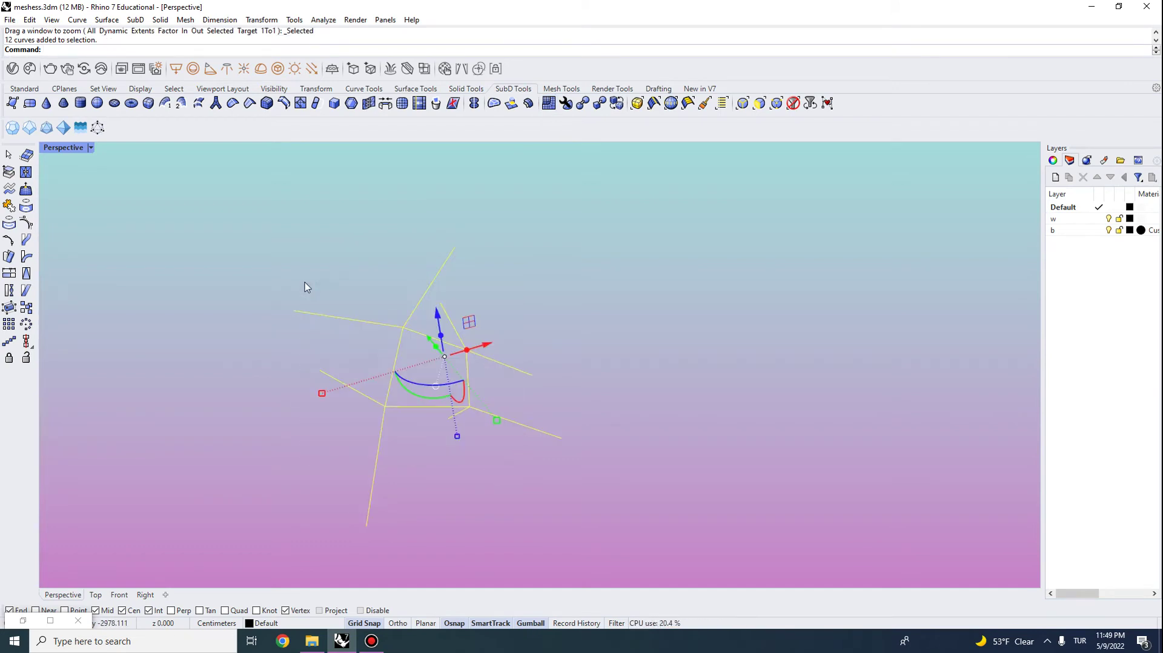
{"action": "left_click", "coordinate": [217, 104]}
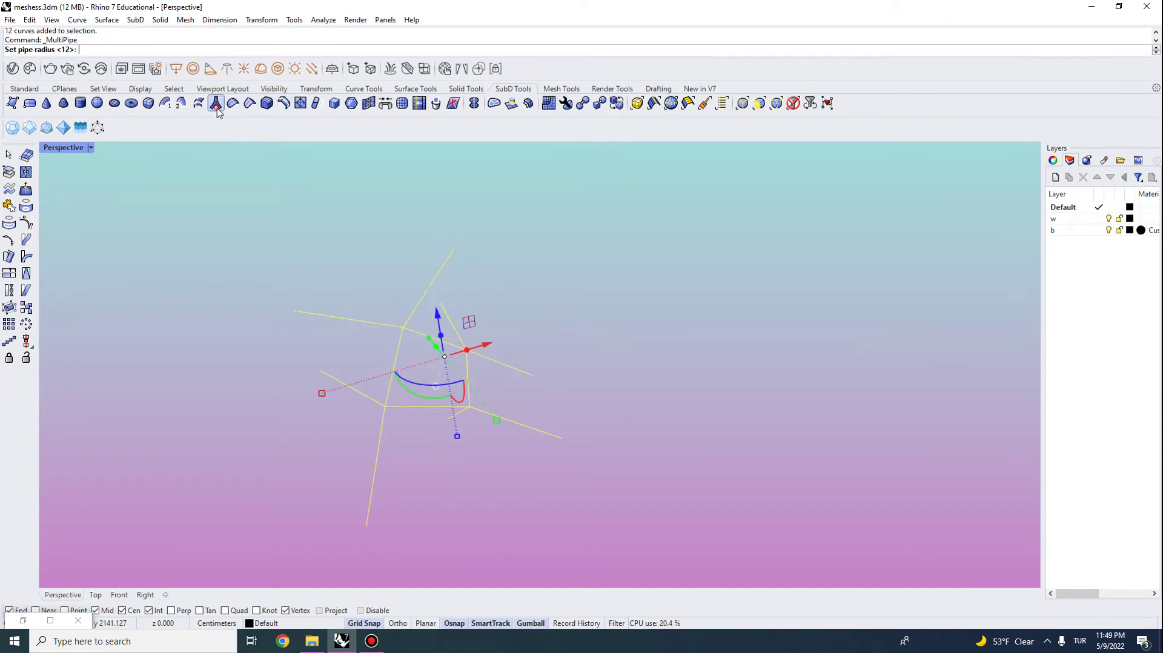
{"action": "right_click", "coordinate": [256, 270]}
{"action": "right_click", "coordinate": [263, 268]}
{"action": "left_click", "coordinate": [244, 516]}
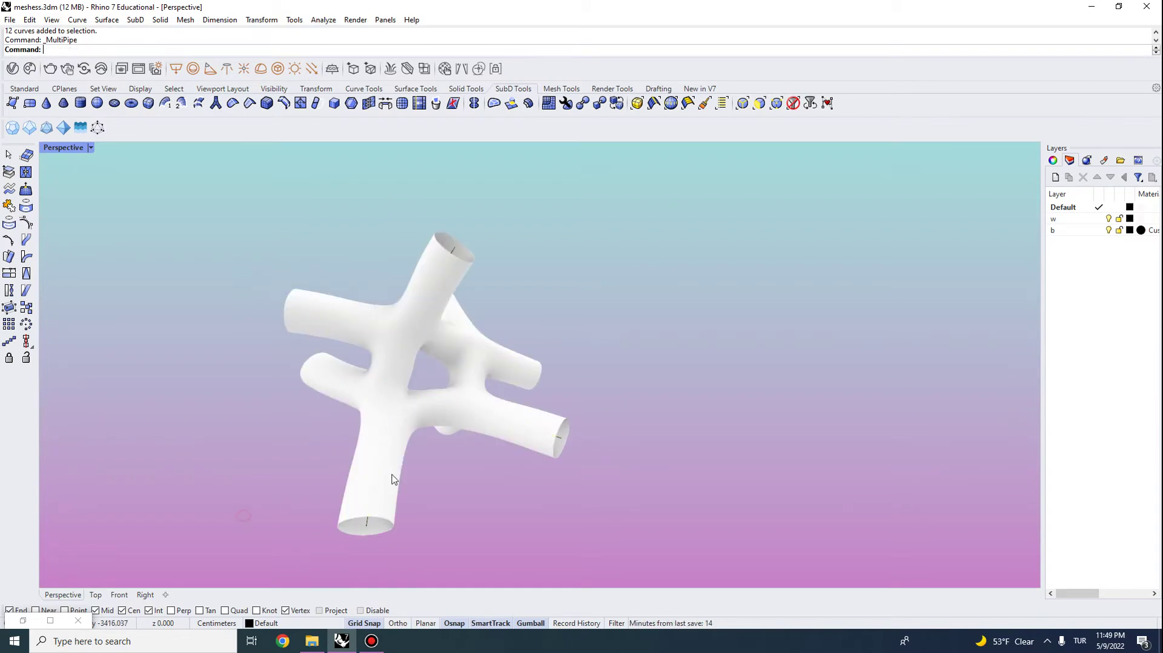
- Inspect the piped SubD and switch the SubD display from smooth to flat
{"action": "left_click", "coordinate": [390, 473]}
{"action": "right_click_drag", "start_coordinate": [507, 507], "coordinate": [465, 525]}
{"action": "left_click", "coordinate": [464, 530]}
{"action": "scroll", "coordinate": [460, 333], "scroll_direction": "down", "scroll_amount": 4}
{"action": "right_click_drag", "start_coordinate": [461, 337], "coordinate": [477, 419]}
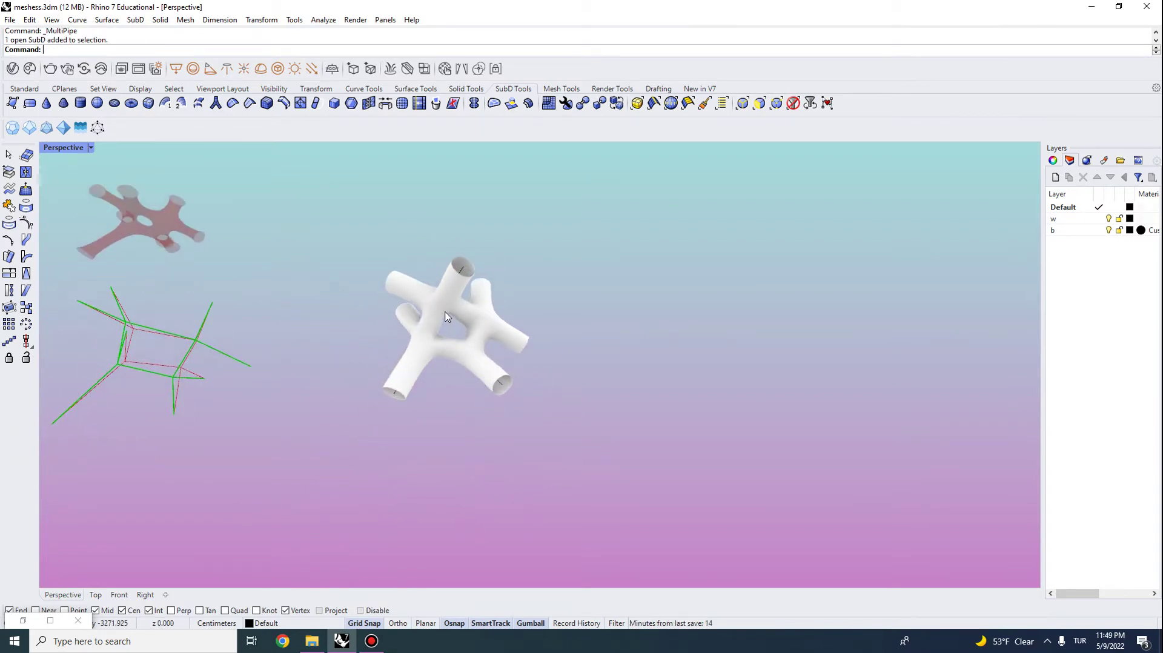
{"action": "left_click", "coordinate": [447, 316]}
{"action": "scroll", "coordinate": [633, 272], "scroll_direction": "up", "scroll_amount": 2}
{"action": "right_click_drag", "start_coordinate": [506, 294], "coordinate": [465, 252]}
{"action": "left_click", "coordinate": [616, 104]}
{"action": "key", "text": "Escape"}
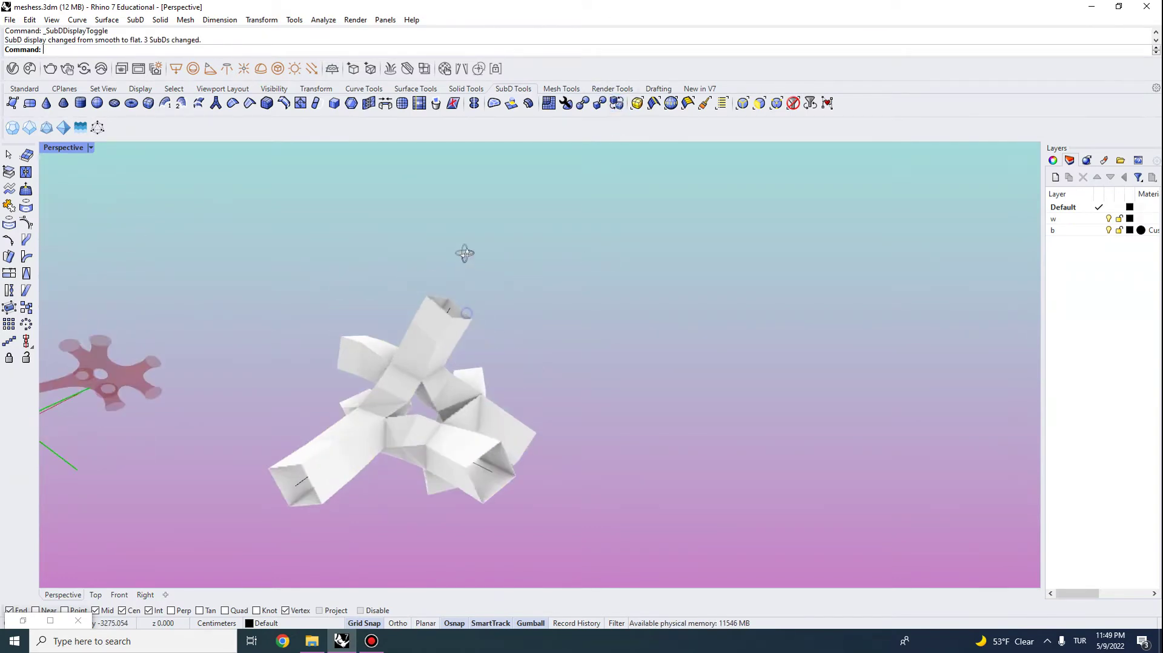
- Copy the flat-displayed MultiPipe SubD to the empty space beside the original
{"action": "left_click", "coordinate": [440, 390]}
{"action": "scroll", "coordinate": [440, 390], "scroll_direction": "down", "scroll_amount": 4}
{"action": "right_click_drag", "start_coordinate": [441, 391], "coordinate": [409, 376]}
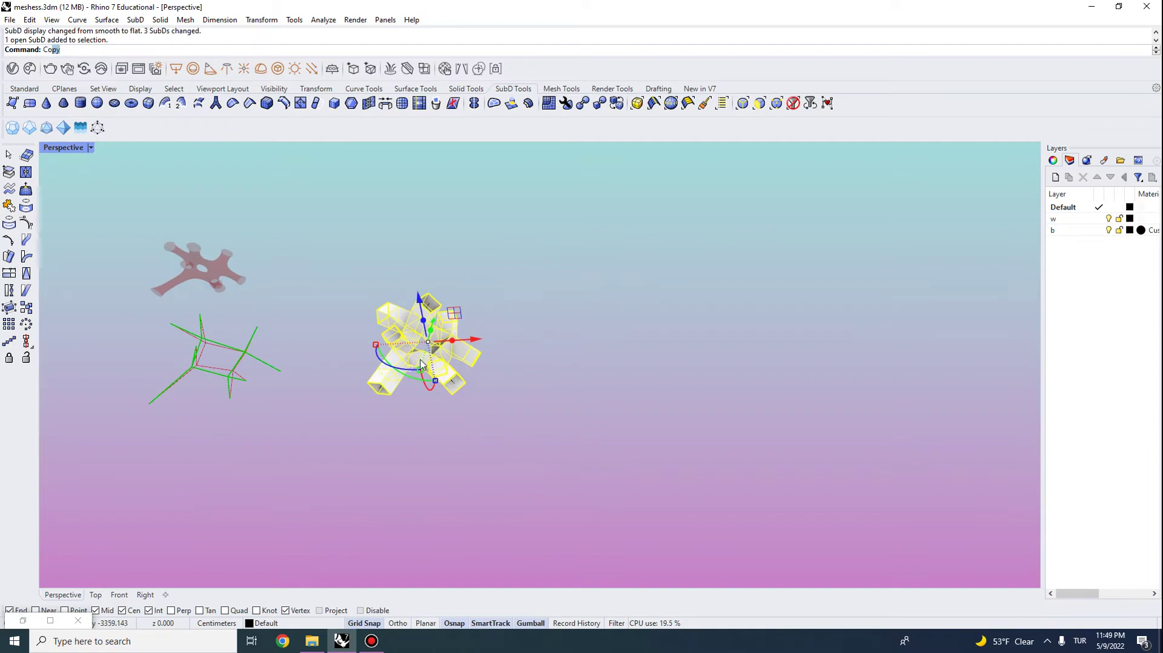
{"action": "key", "text": "Return"}
{"action": "left_click", "coordinate": [476, 449]}
{"action": "left_click", "coordinate": [629, 437]}
{"action": "key", "text": "Return"}
- Place the SubD copy in the empty space beyond the original and zoom in on it
{"action": "left_click", "coordinate": [590, 352]}
{"action": "type", "text": "Z"}
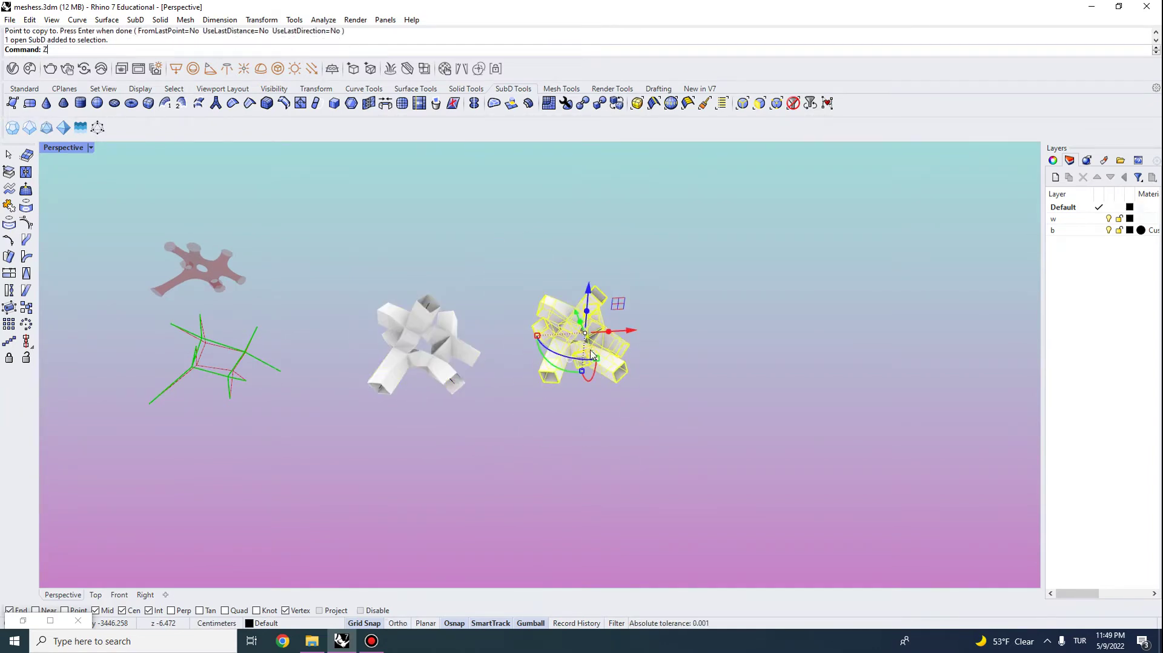
{"action": "type", "text": "S"}
{"action": "key", "text": "Return"}
{"action": "left_click", "coordinate": [623, 391]}
{"action": "right_click_drag", "start_coordinate": [622, 390], "coordinate": [491, 421]}
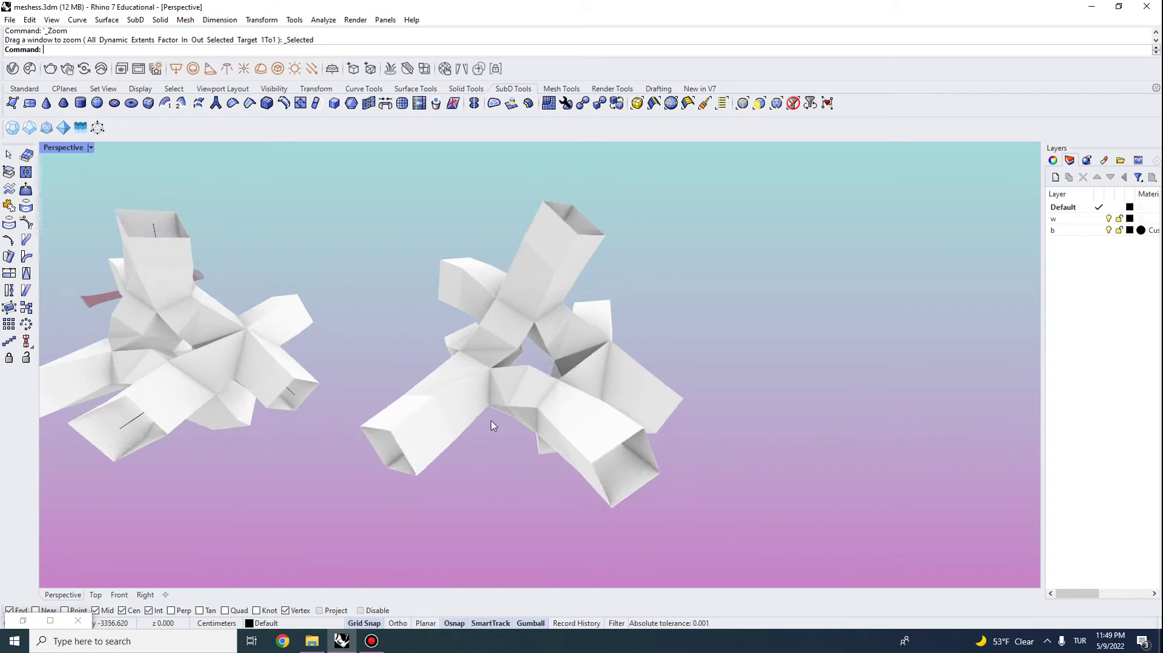
{"action": "left_click", "coordinate": [488, 424]}
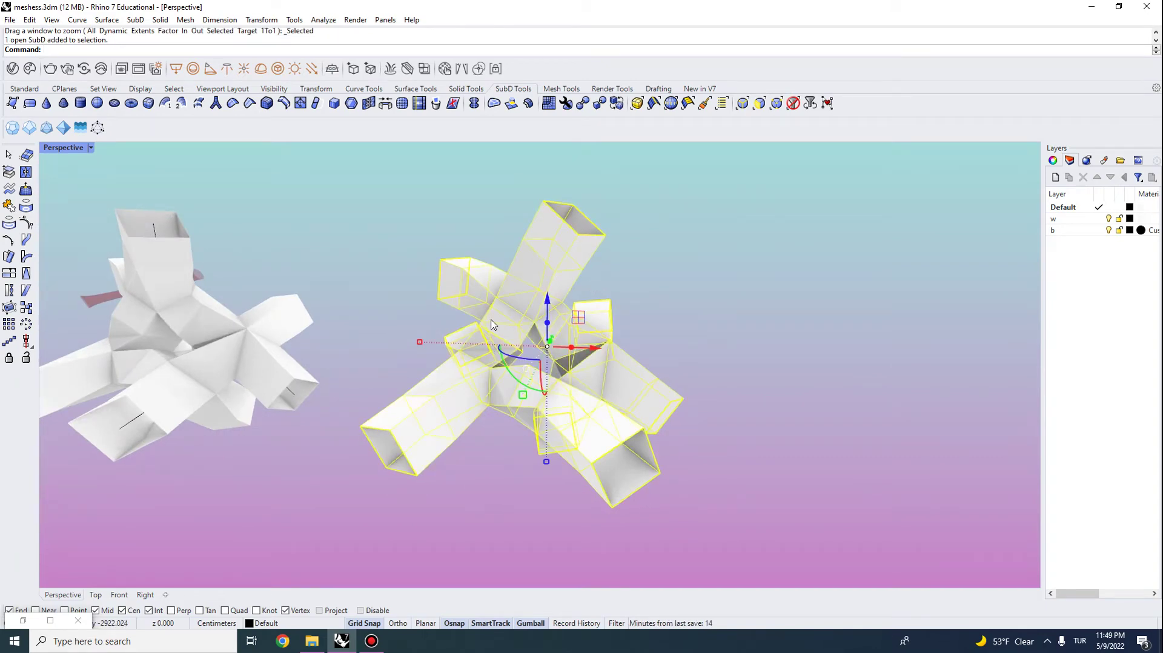
{"action": "scroll", "coordinate": [398, 222], "scroll_direction": "down", "scroll_amount": 3}
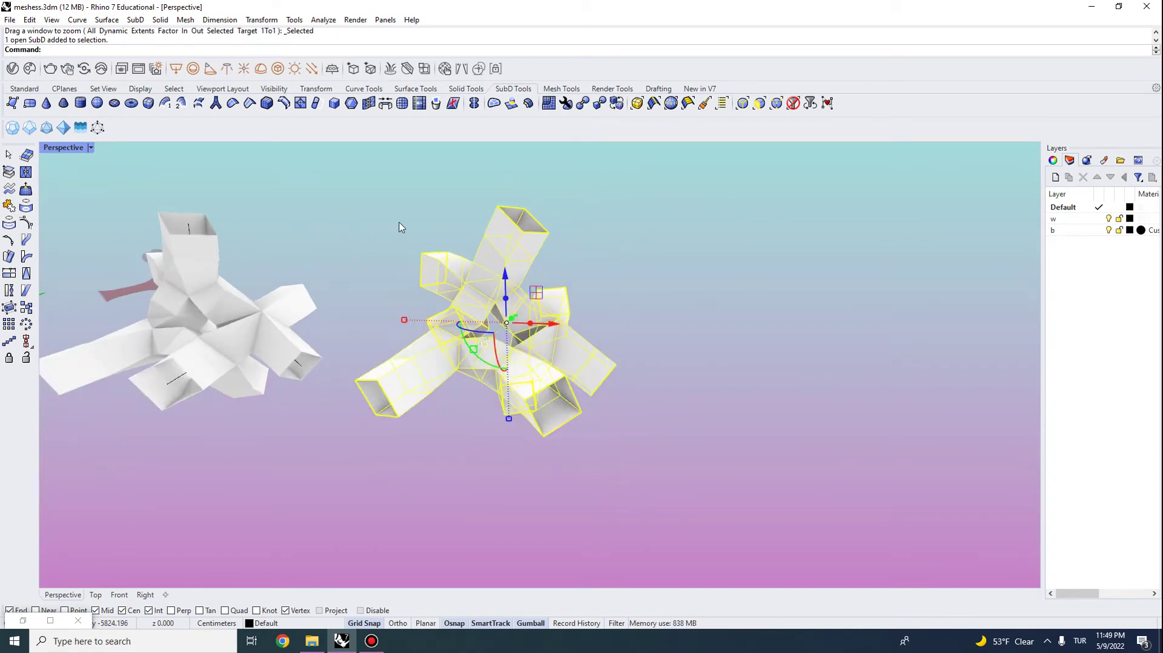
{"action": "scroll", "coordinate": [406, 225], "scroll_direction": "up", "scroll_amount": 3}
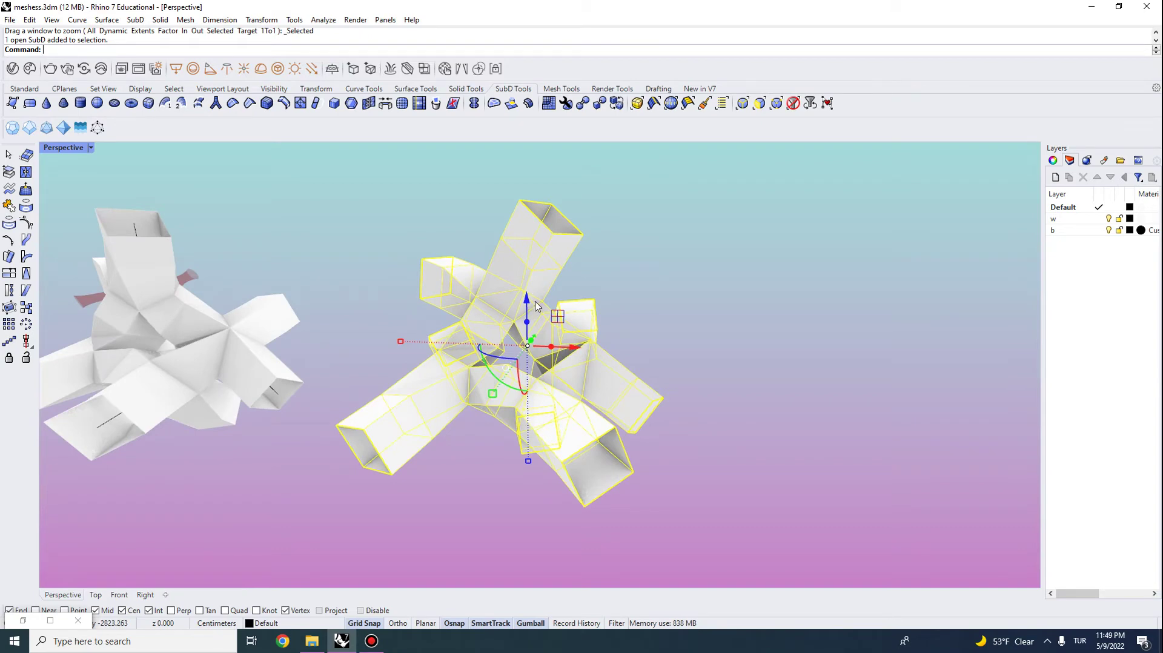
{"action": "key", "text": "Escape"}
{"action": "right_click_drag", "start_coordinate": [564, 200], "coordinate": [557, 245]}
{"action": "right_click_drag", "start_coordinate": [485, 297], "coordinate": [500, 288]}
- Convert the SubD copy to a polygon mesh at the fewest-polygons setting and delete the source SubD
{"action": "left_click", "coordinate": [502, 287]}
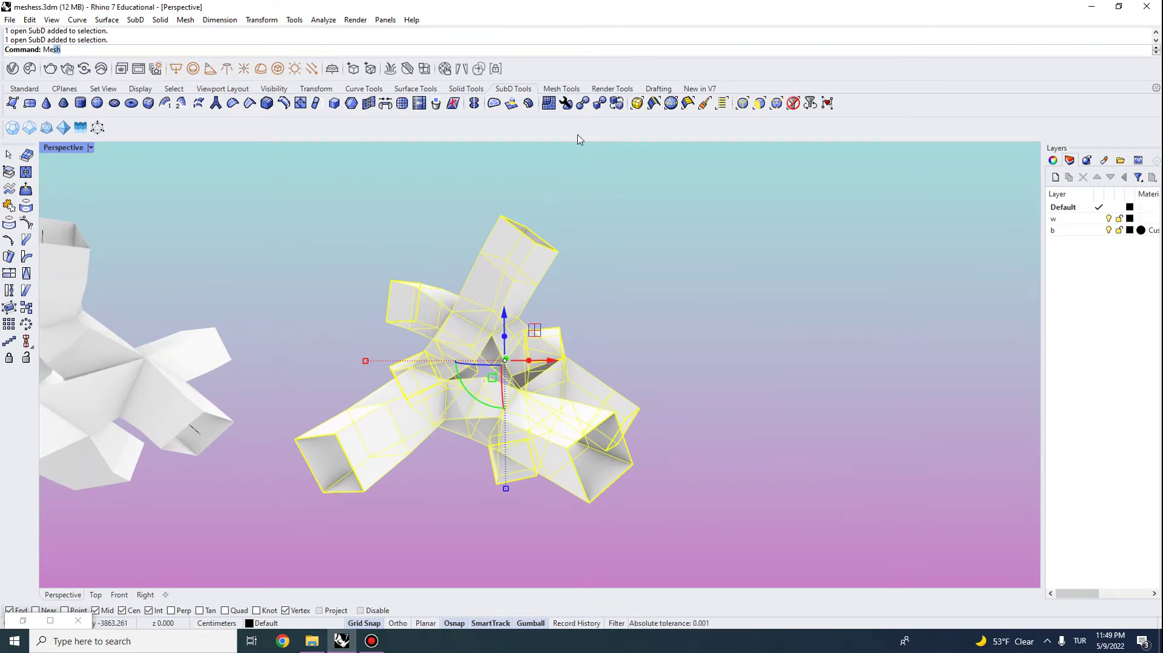
{"action": "key", "text": "Return"}
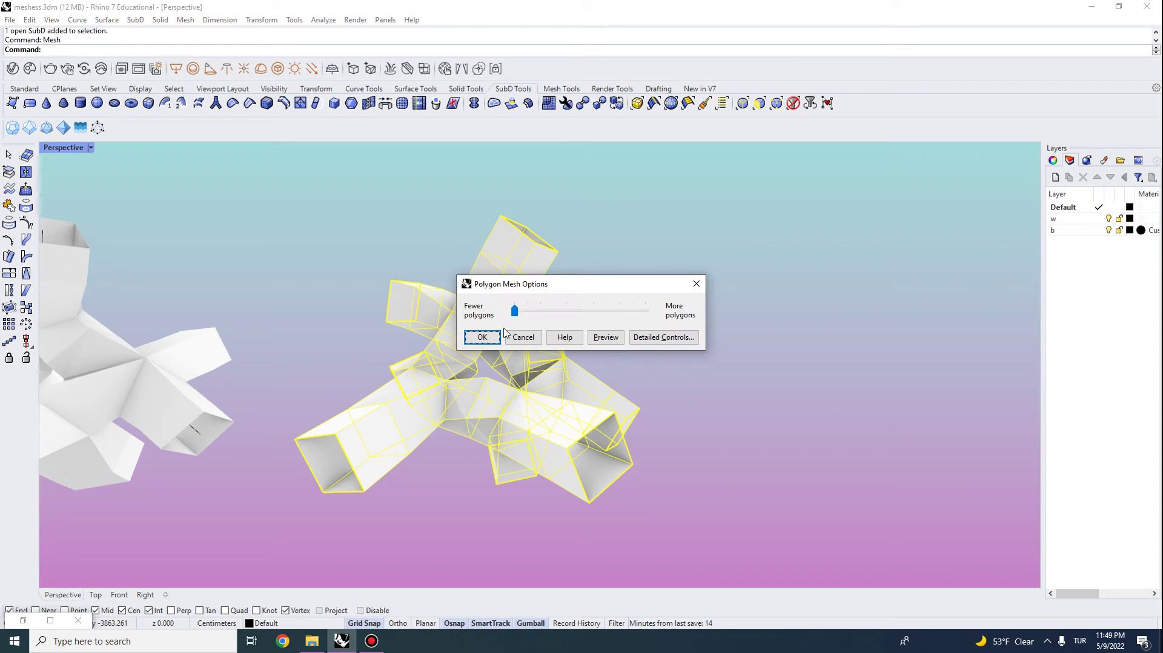
{"action": "left_click", "coordinate": [484, 336]}
{"action": "left_click", "coordinate": [541, 278]}
{"action": "key", "text": "Delete"}
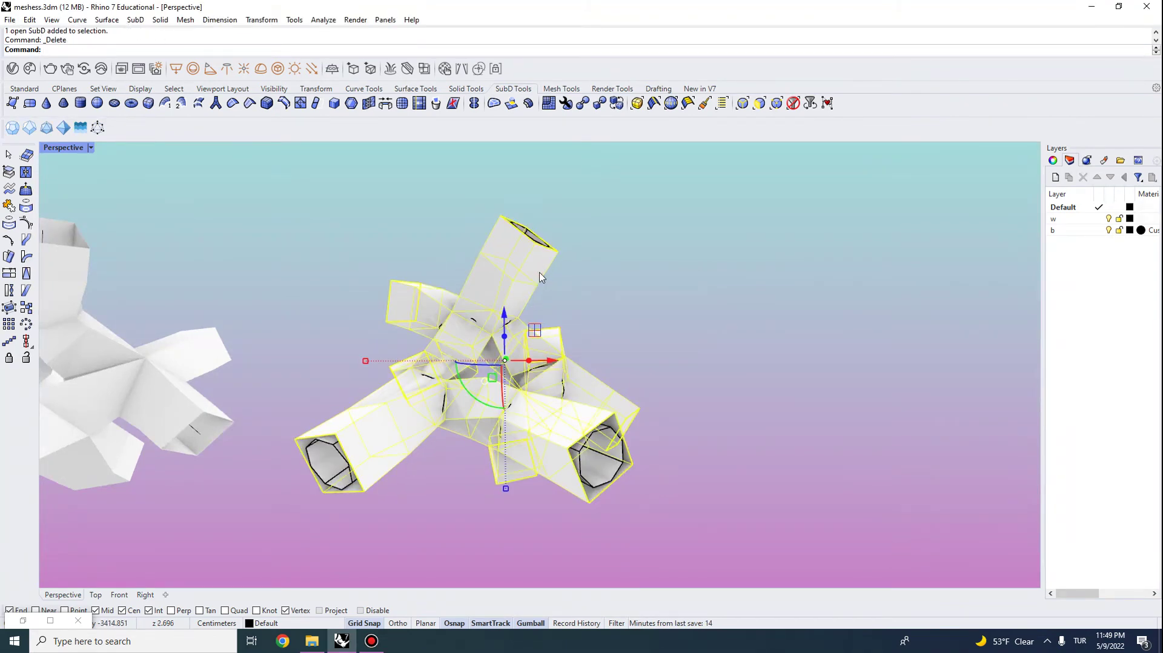
- Try to select the edge loop around the open end of the mesh's upper branch
{"action": "right_click_drag", "start_coordinate": [499, 284], "coordinate": [498, 309]}
{"action": "left_click", "coordinate": [498, 304]}
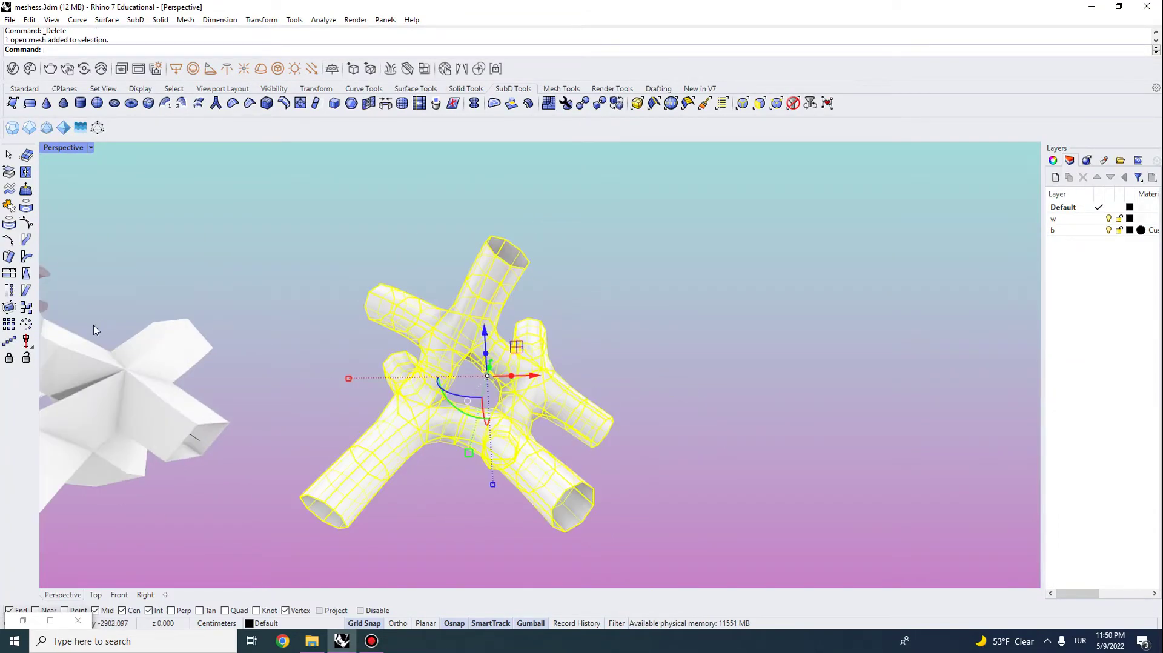
{"action": "left_click", "coordinate": [653, 105]}
{"action": "left_click", "coordinate": [513, 262]}
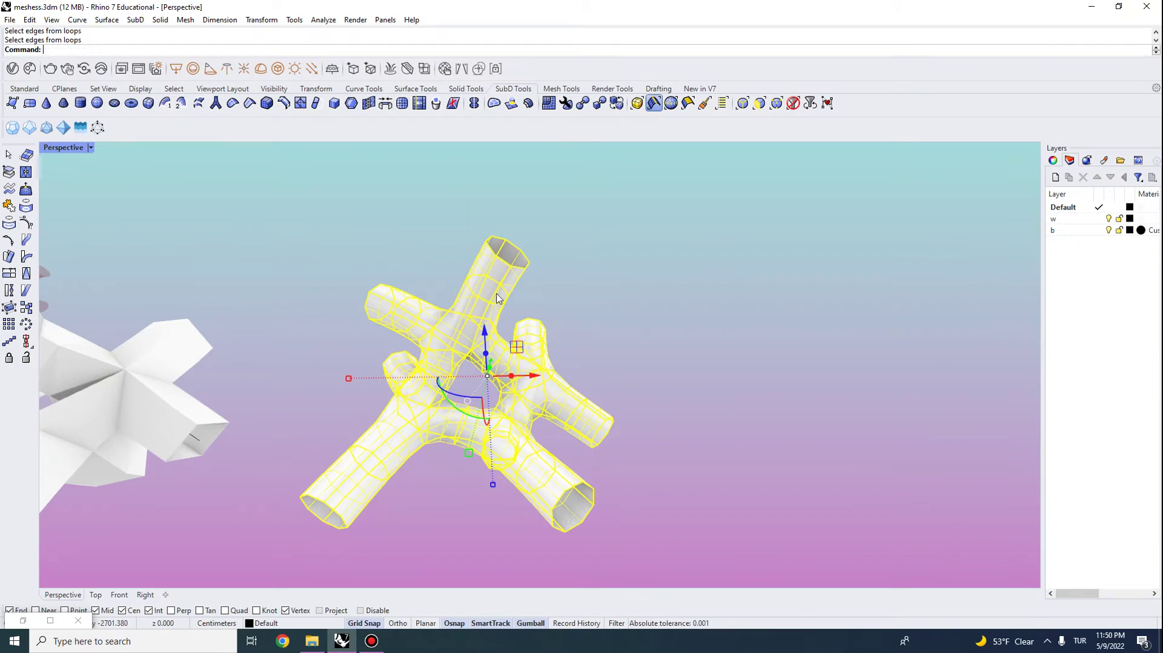
{"action": "left_click", "coordinate": [653, 103]}
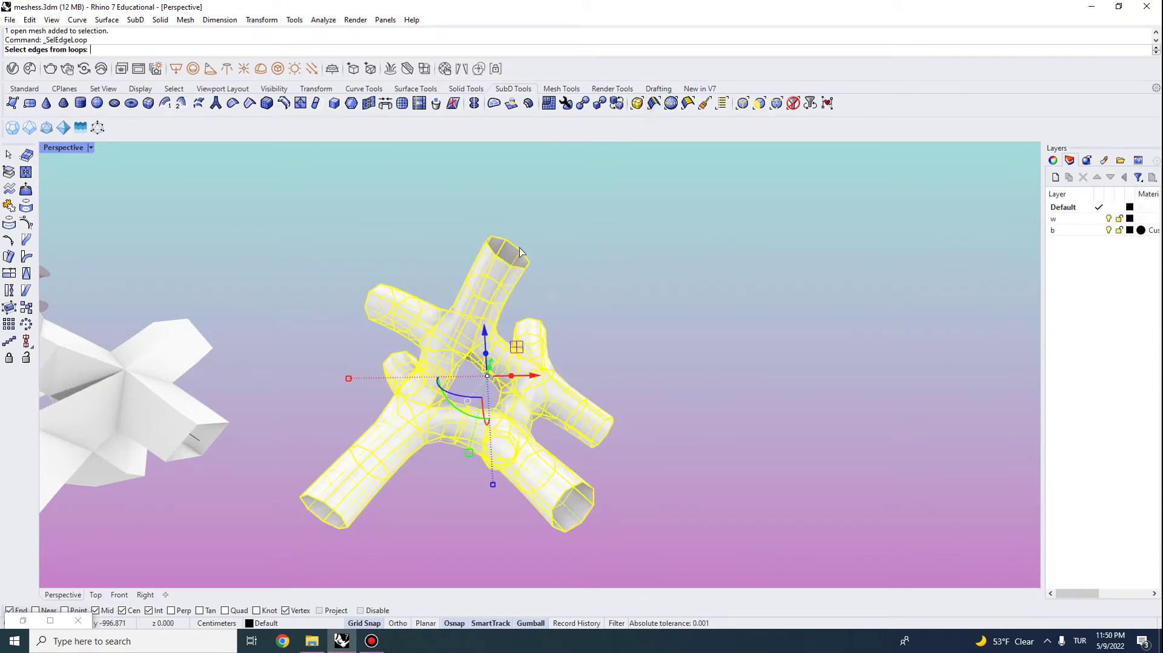
{"action": "left_click", "coordinate": [528, 264]}
{"action": "key", "text": "Escape"}
{"action": "scroll", "coordinate": [539, 261], "scroll_direction": "down", "scroll_amount": 5}
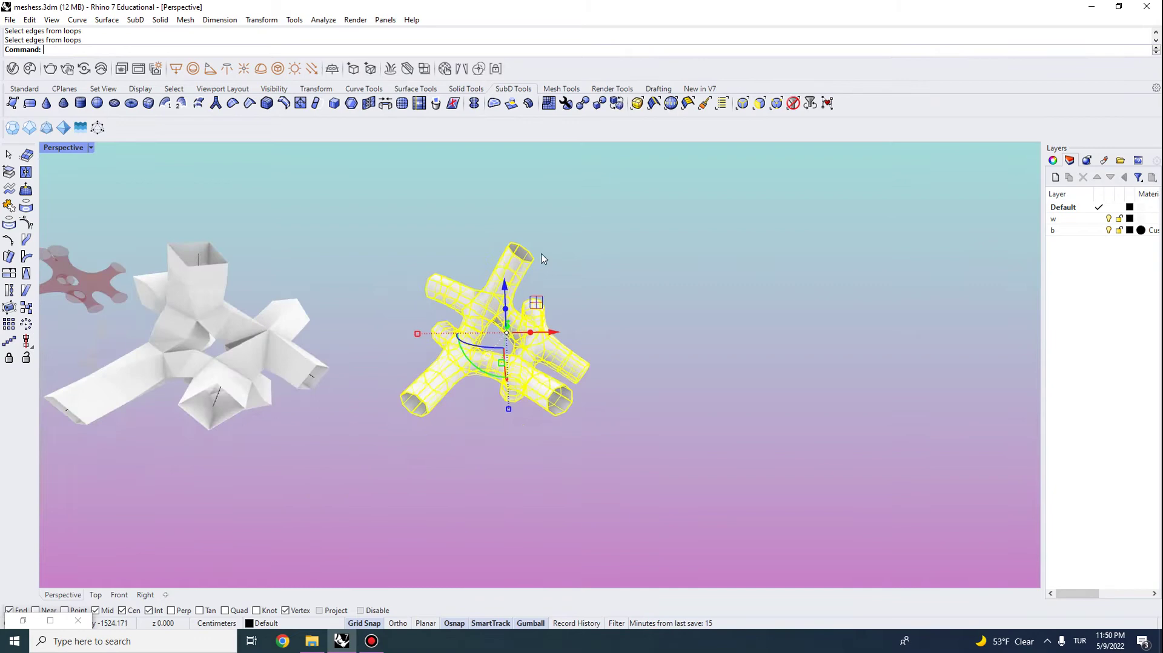
{"action": "left_click", "coordinate": [540, 258]}
{"action": "left_click", "coordinate": [517, 272]}
{"action": "left_click", "coordinate": [552, 225]}
{"action": "scroll", "coordinate": [552, 236], "scroll_direction": "up", "scroll_amount": 7}
{"action": "scroll", "coordinate": [546, 271], "scroll_direction": "down", "scroll_amount": 3}
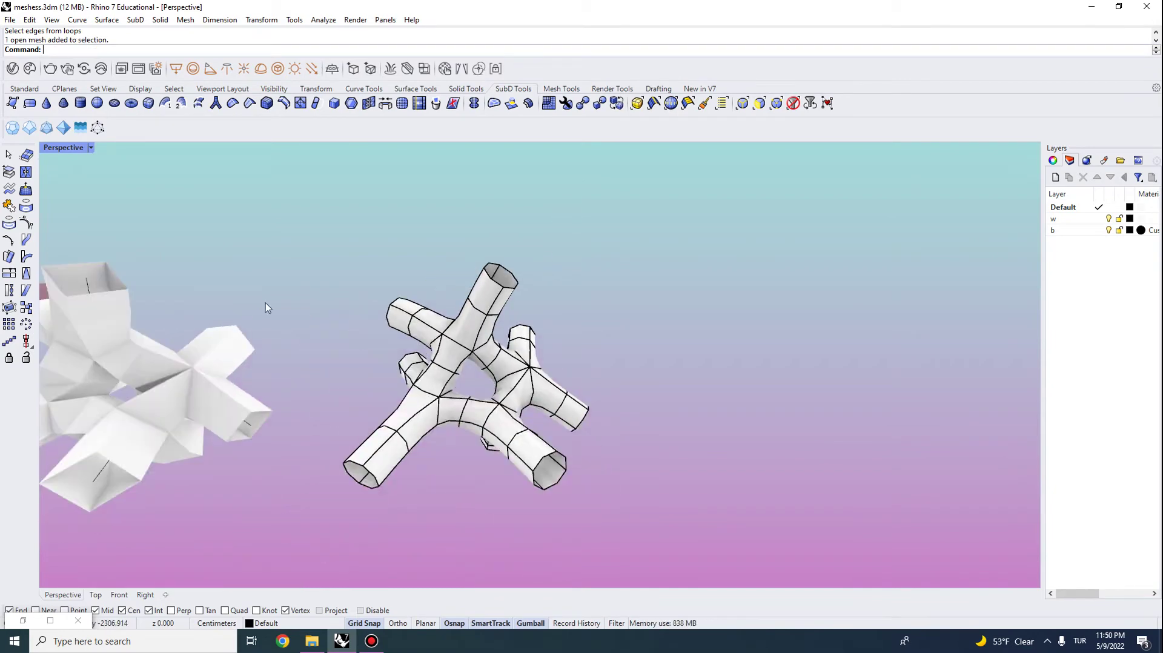
- Inspect the mesh's open upper branch, and undo the deletion and mesh conversion to restore the SubD copy
{"action": "left_click", "coordinate": [24, 89]}
{"action": "left_click", "coordinate": [484, 297]}
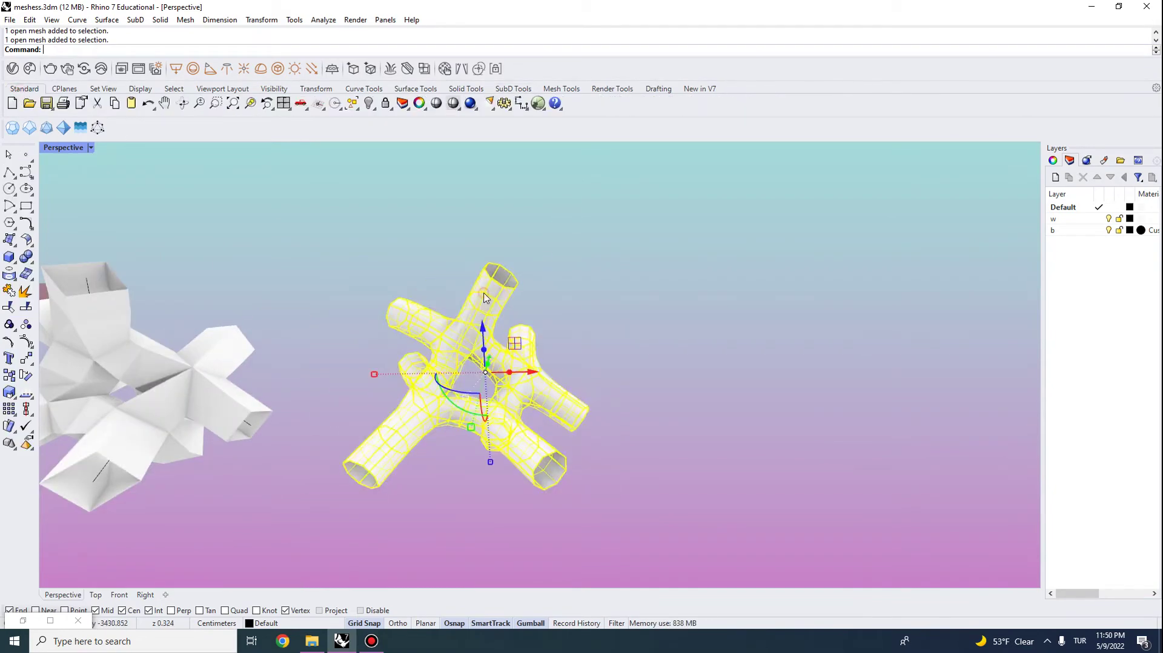
{"action": "scroll", "coordinate": [448, 316], "scroll_direction": "up", "scroll_amount": 10}
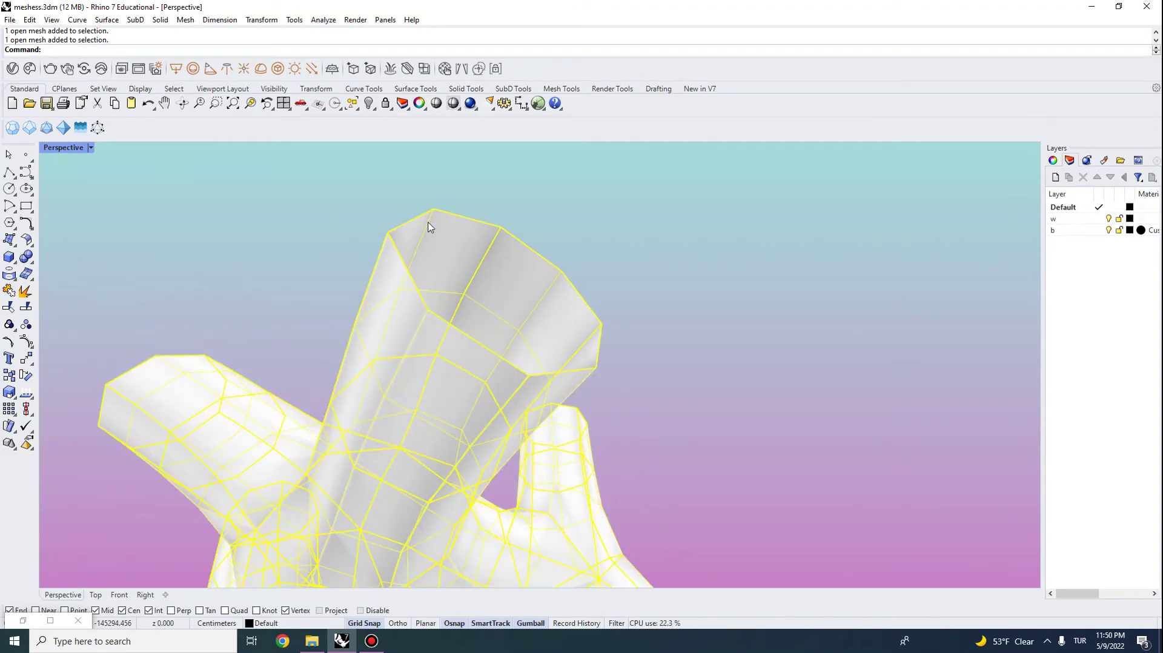
{"action": "scroll", "coordinate": [614, 252], "scroll_direction": "down", "scroll_amount": 5}
{"action": "key", "text": "ctrl+z"}
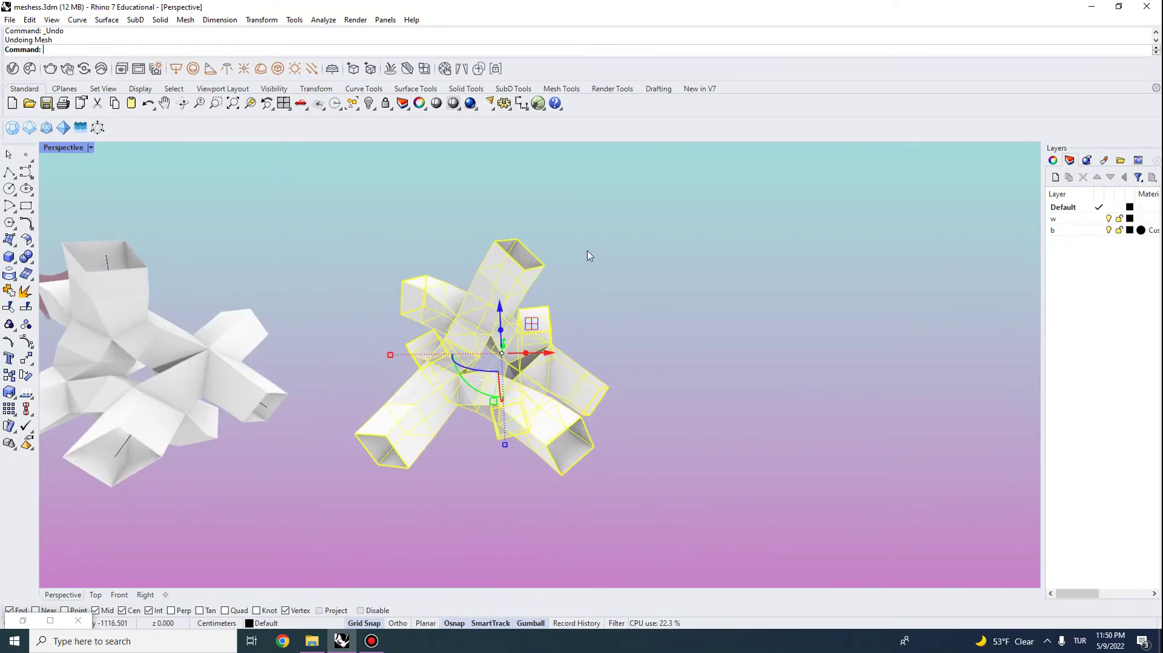
- Select the edge loop around the open end of the SubD copy's upper branch
{"action": "left_click", "coordinate": [588, 254]}
{"action": "left_click", "coordinate": [517, 270]}
{"action": "left_click", "coordinate": [557, 178]}
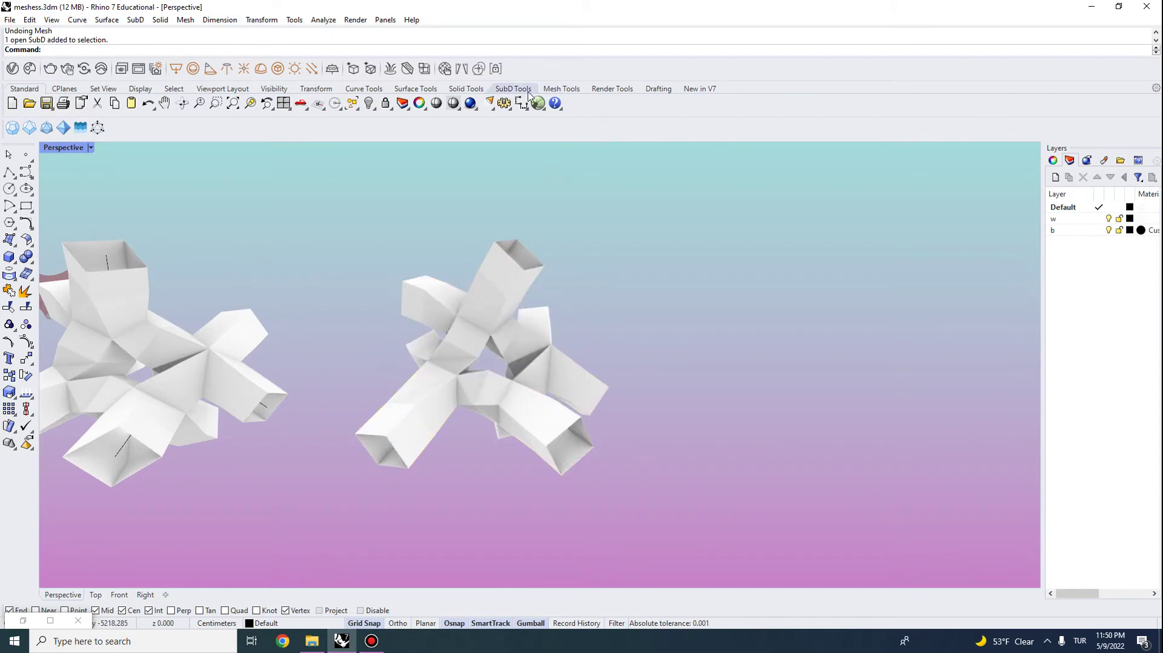
{"action": "left_click", "coordinate": [551, 90]}
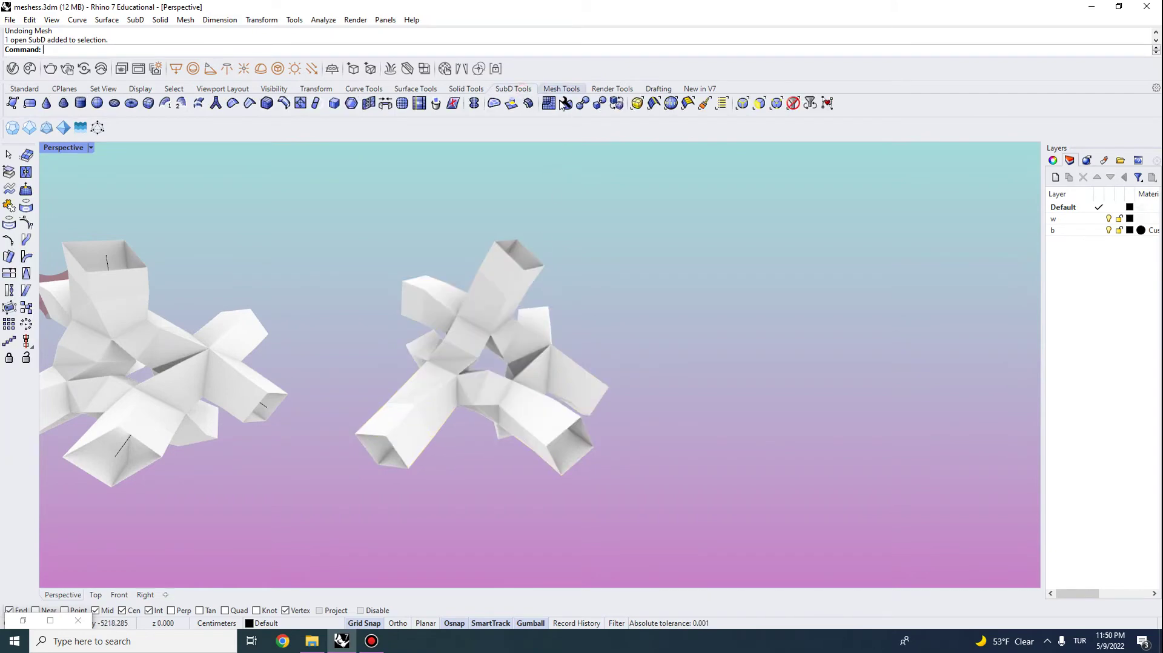
{"action": "left_click", "coordinate": [653, 103]}
{"action": "left_click", "coordinate": [507, 255]}
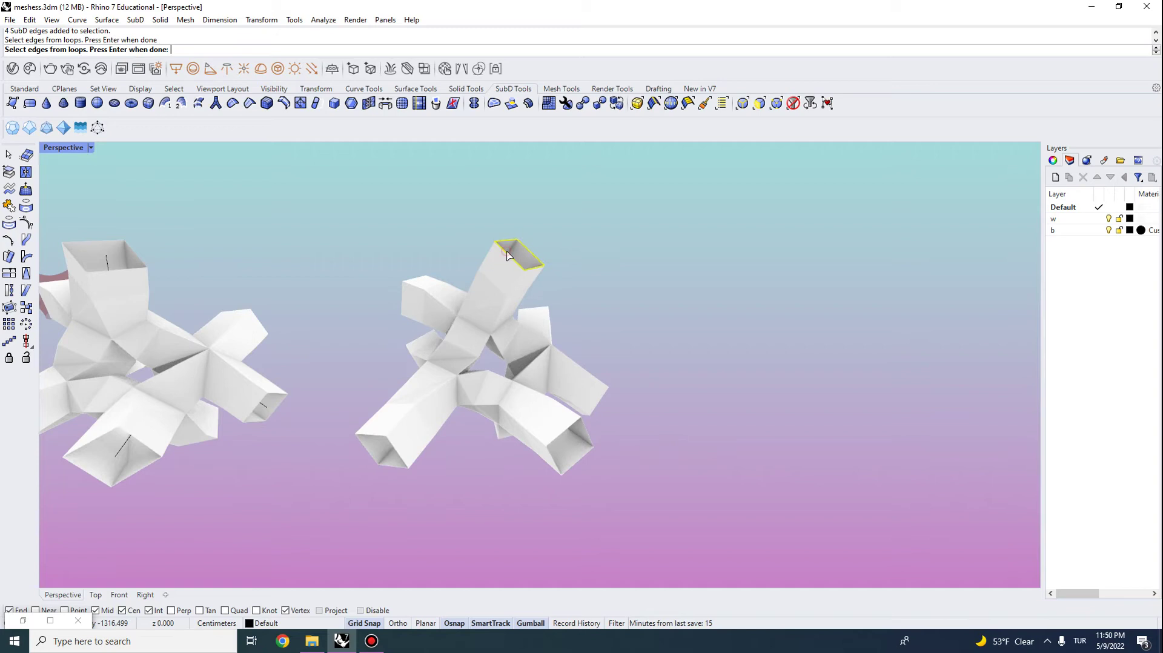
{"action": "scroll", "coordinate": [512, 256], "scroll_direction": "up", "scroll_amount": 5}
{"action": "key", "text": "Return"}
{"action": "scroll", "coordinate": [529, 246], "scroll_direction": "up", "scroll_amount": 2}
{"action": "right_click_drag", "start_coordinate": [528, 247], "coordinate": [546, 333]}
- Align the gumball of the selected edge loop to the object
{"action": "left_click", "coordinate": [533, 352]}
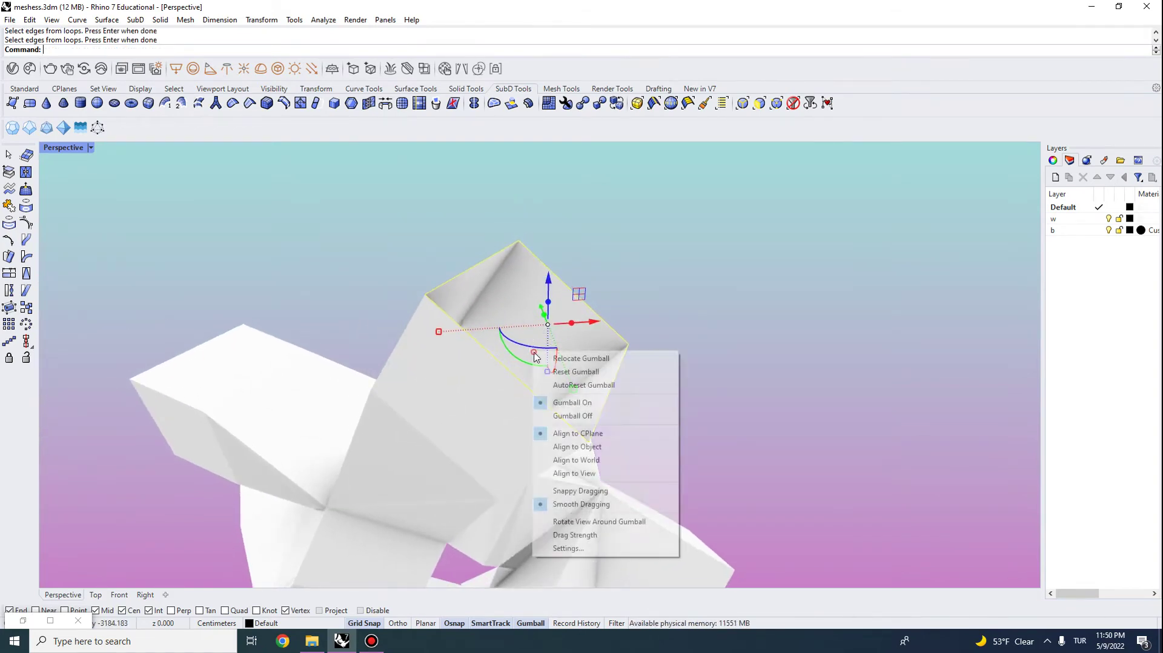
{"action": "left_click", "coordinate": [577, 446]}
{"action": "right_click_drag", "start_coordinate": [636, 401], "coordinate": [592, 350]}
{"action": "right_click_drag", "start_coordinate": [545, 274], "coordinate": [462, 251]}
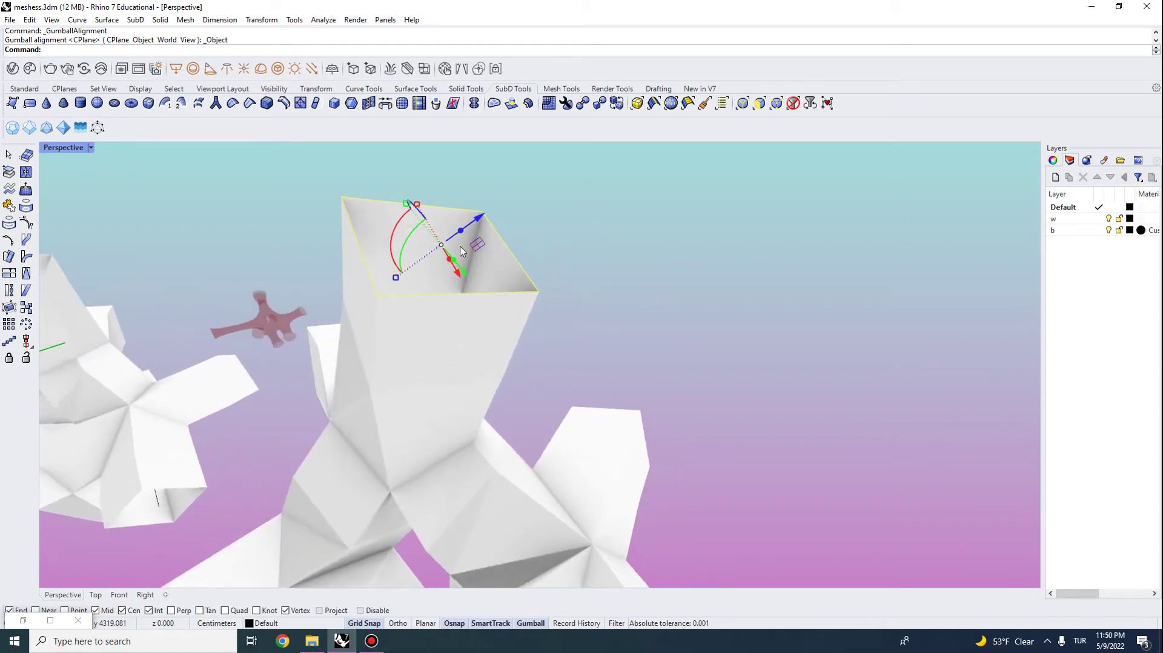
- Switch the gumball alignment to the CPlane, reset the gumball and try relocating its origin
{"action": "left_click", "coordinate": [409, 234]}
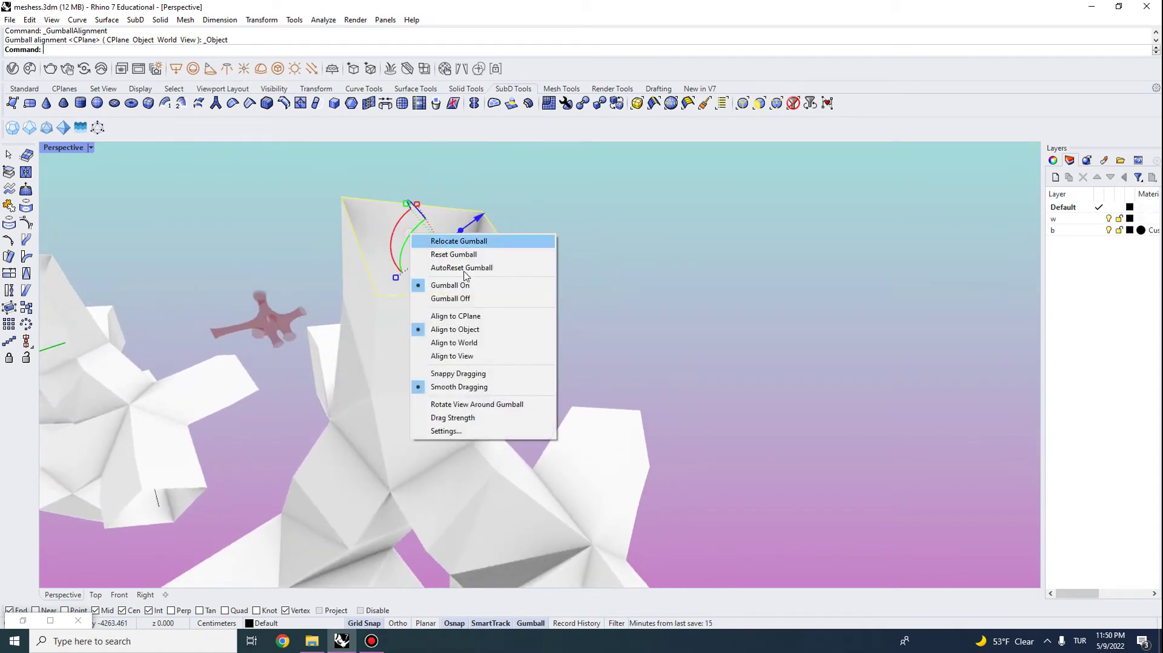
{"action": "left_click", "coordinate": [478, 315]}
{"action": "right_click_drag", "start_coordinate": [478, 315], "coordinate": [461, 271]}
{"action": "left_click", "coordinate": [446, 282]}
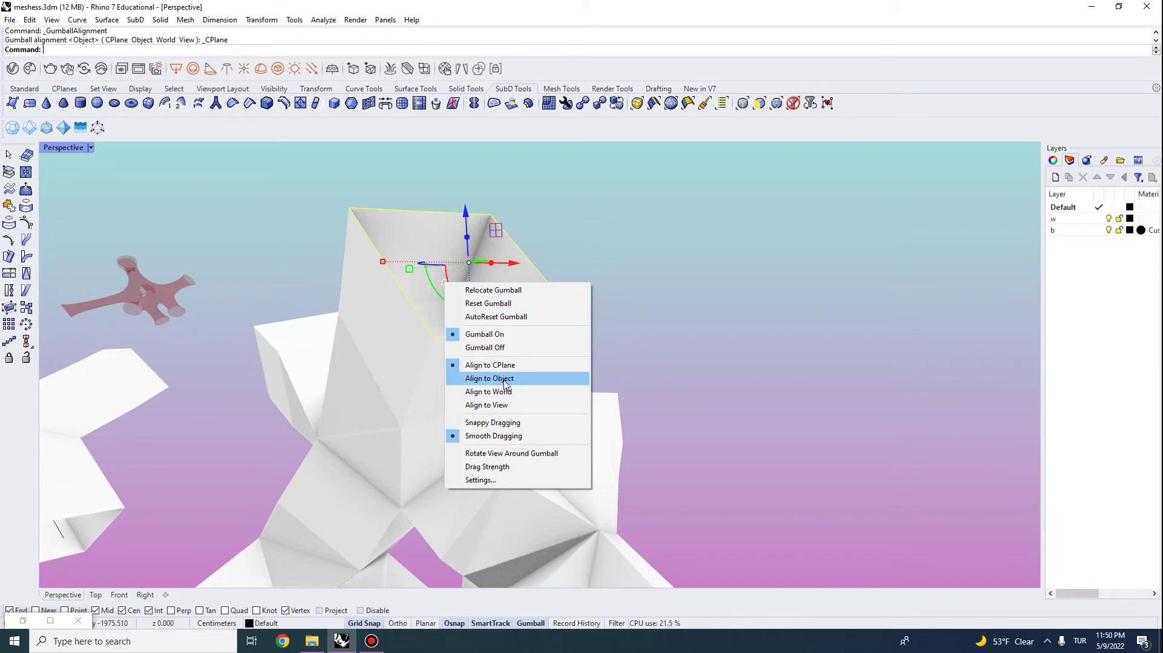
{"action": "left_click", "coordinate": [489, 303]}
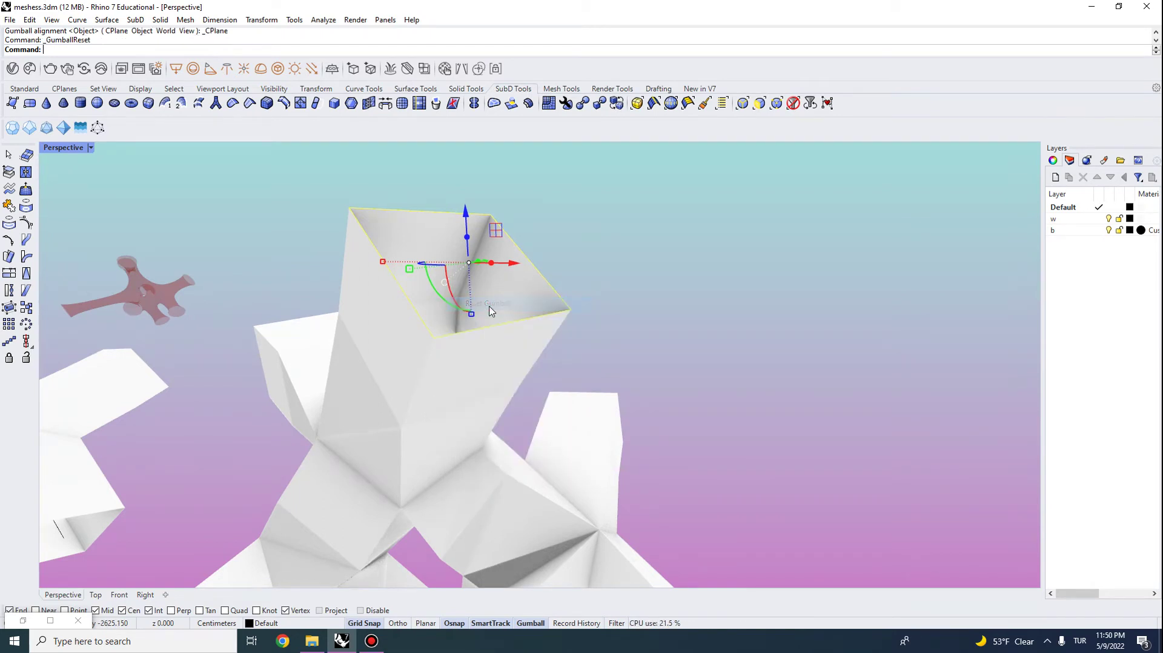
{"action": "left_click", "coordinate": [445, 284]}
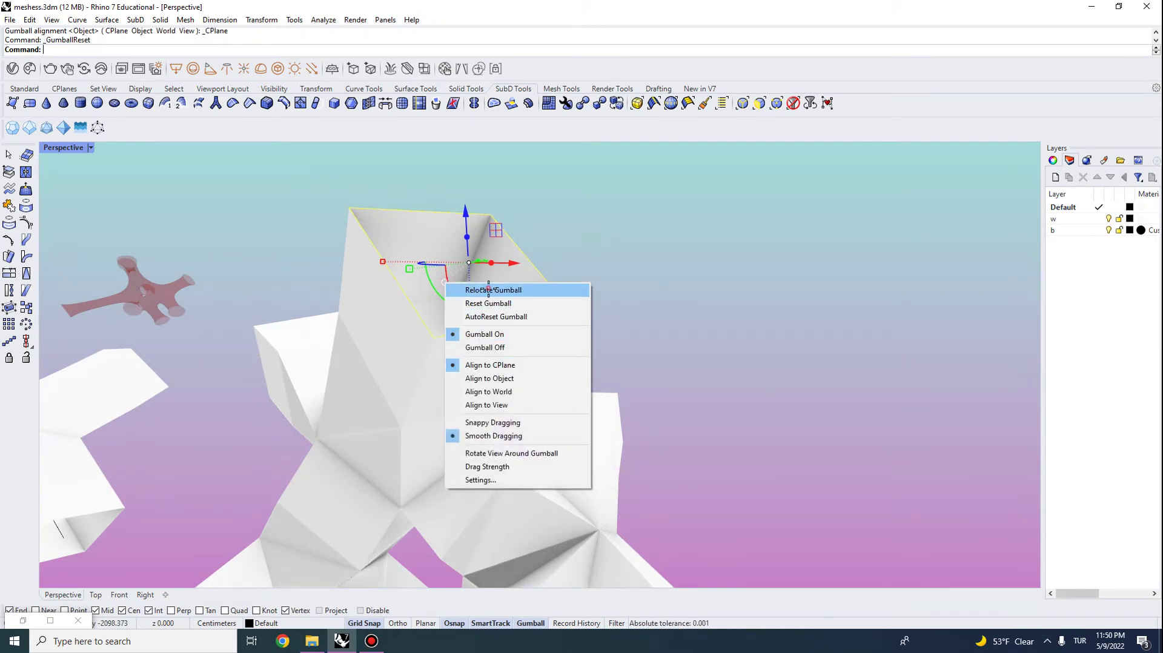
{"action": "left_click", "coordinate": [488, 290]}
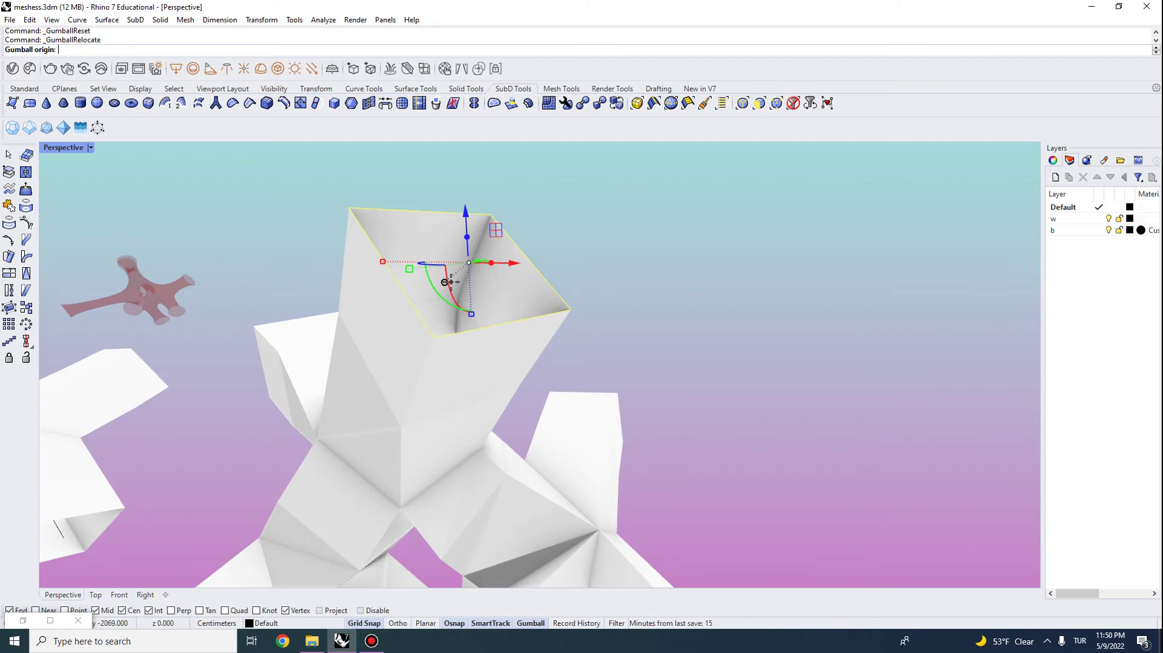
{"action": "left_click", "coordinate": [450, 282]}
- Align the gumball to the object and scale the upper branch's end loop outward into a flared opening
{"action": "left_click", "coordinate": [441, 290]}
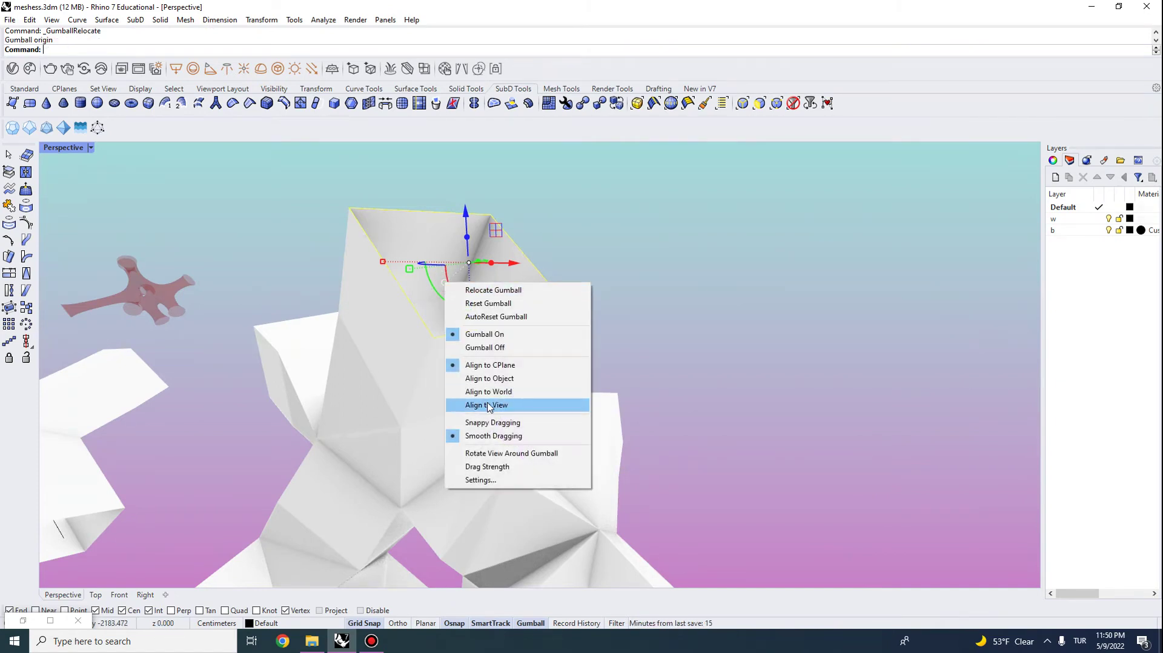
{"action": "left_click", "coordinate": [493, 377]}
{"action": "right_click_drag", "start_coordinate": [494, 376], "coordinate": [508, 321]}
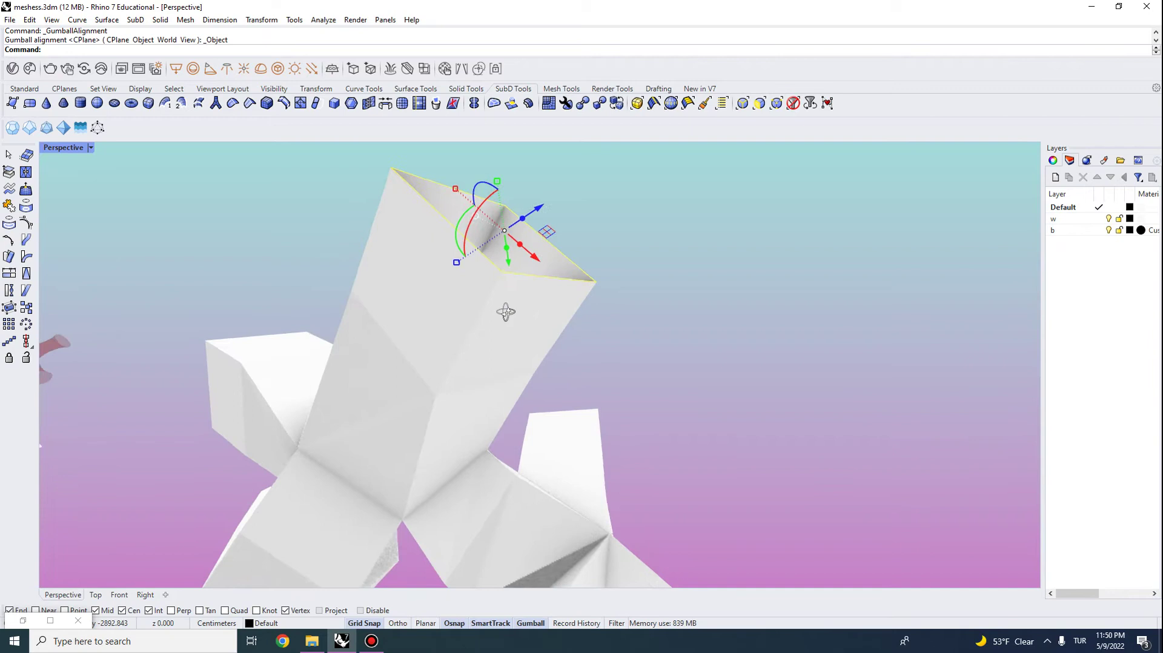
{"action": "mouse_move", "coordinate": [506, 312]}
{"action": "right_mouse_down"}
{"action": "mouse_move", "coordinate": [477, 306]}
{"action": "mouse_move", "coordinate": [504, 326]}
{"action": "right_mouse_up"}
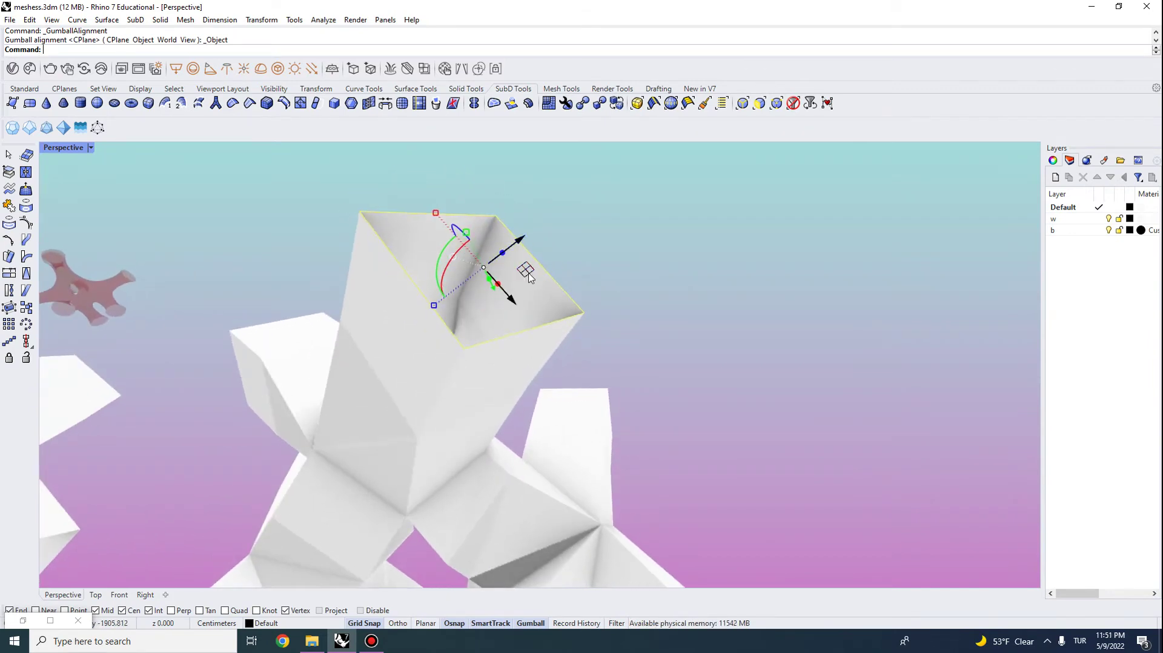
{"action": "left_click_drag", "start_coordinate": [526, 274], "coordinate": [563, 275]}
{"action": "right_click_drag", "start_coordinate": [563, 275], "coordinate": [442, 370]}
{"action": "key", "text": "Escape"}
- Select the edge loop around the open end of the branch that faces the original SubD, with the gumball aligned to the object
{"action": "left_click", "coordinate": [445, 374]}
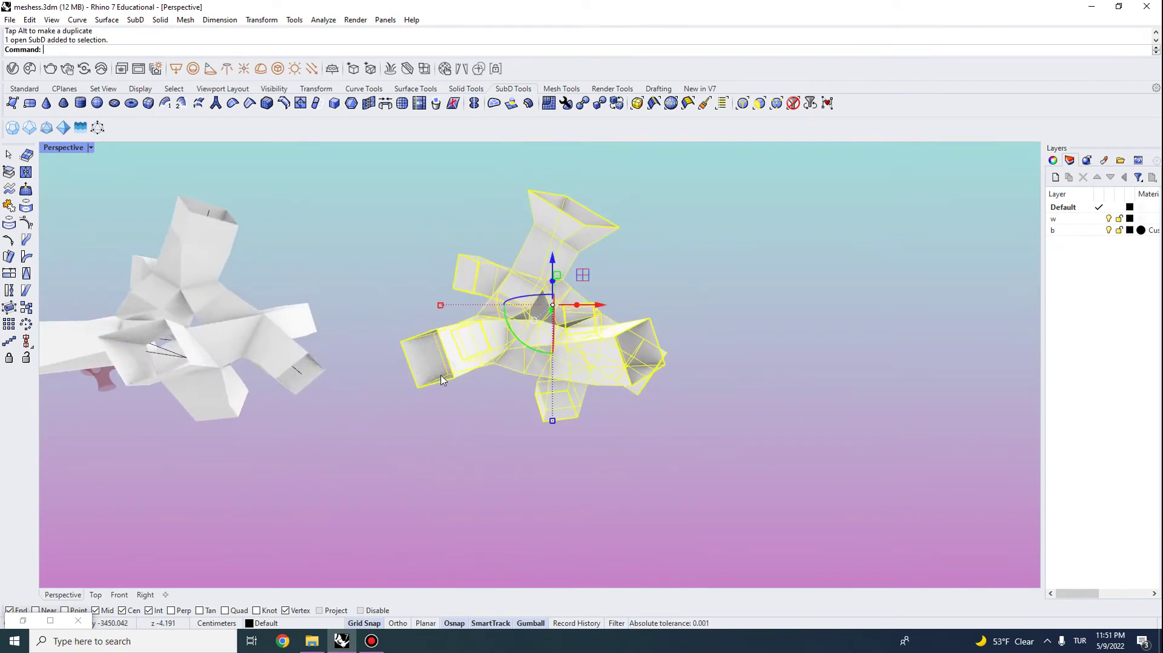
{"action": "key", "text": "Escape"}
{"action": "right_click", "coordinate": [443, 369]}
{"action": "left_click", "coordinate": [449, 360]}
{"action": "key", "text": "Escape"}
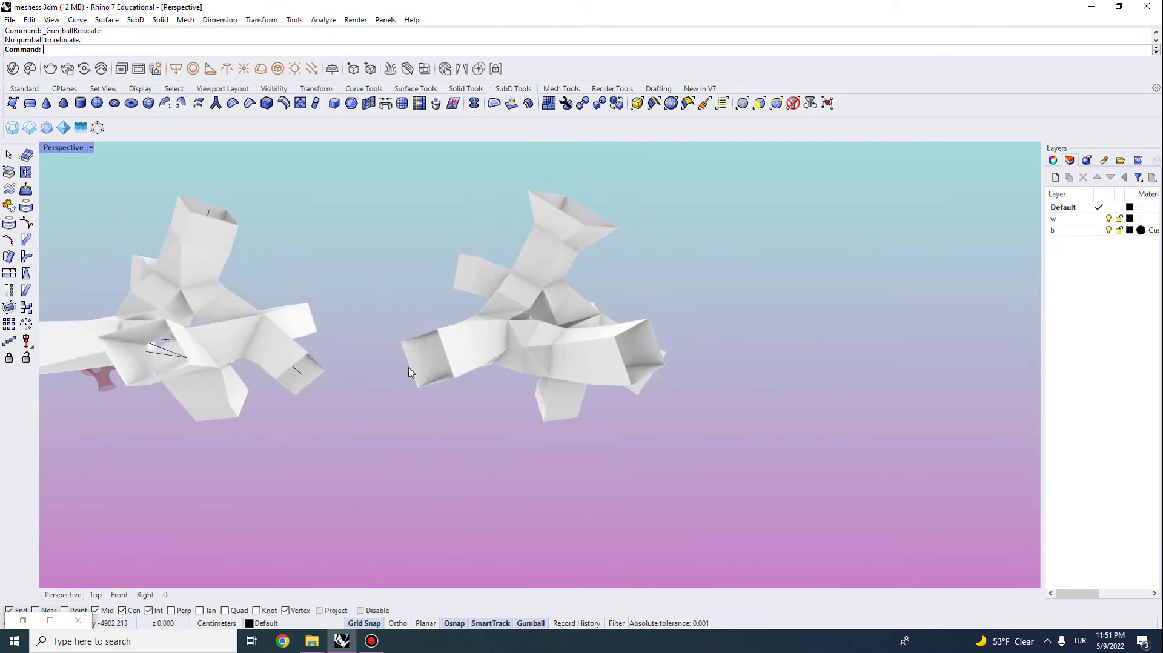
{"action": "left_click", "coordinate": [409, 371]}
{"action": "key", "text": "Escape"}
{"action": "left_click", "coordinate": [653, 103]}
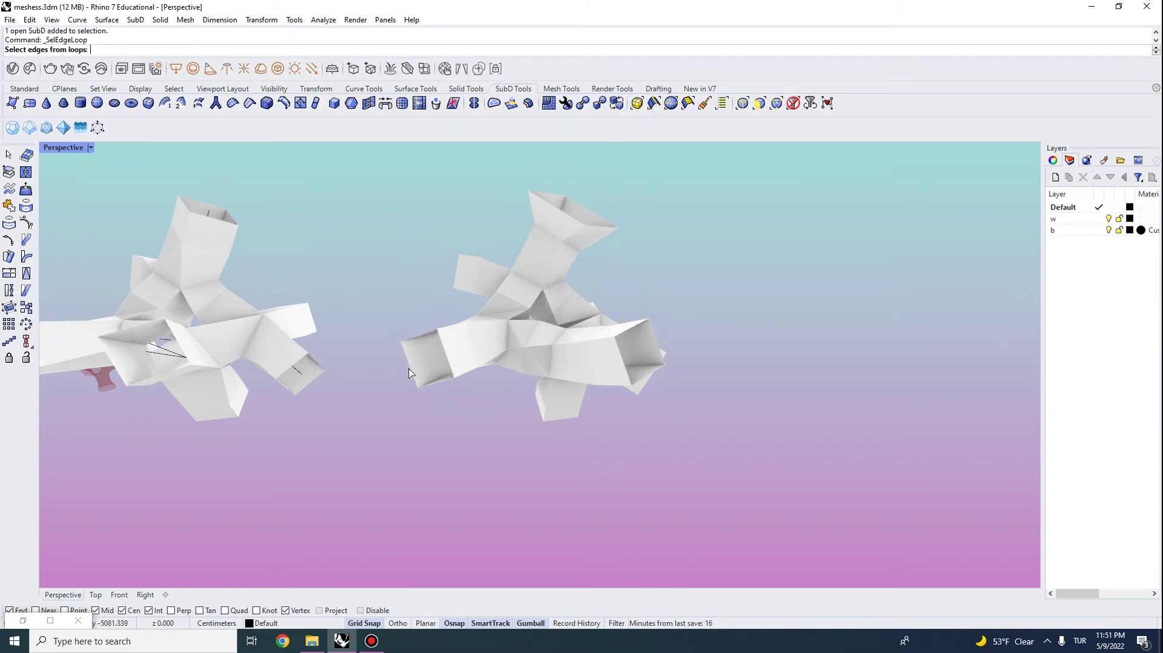
{"action": "left_click", "coordinate": [409, 369]}
{"action": "scroll", "coordinate": [433, 366], "scroll_direction": "up", "scroll_amount": 2}
{"action": "scroll", "coordinate": [430, 368], "scroll_direction": "up", "scroll_amount": 2}
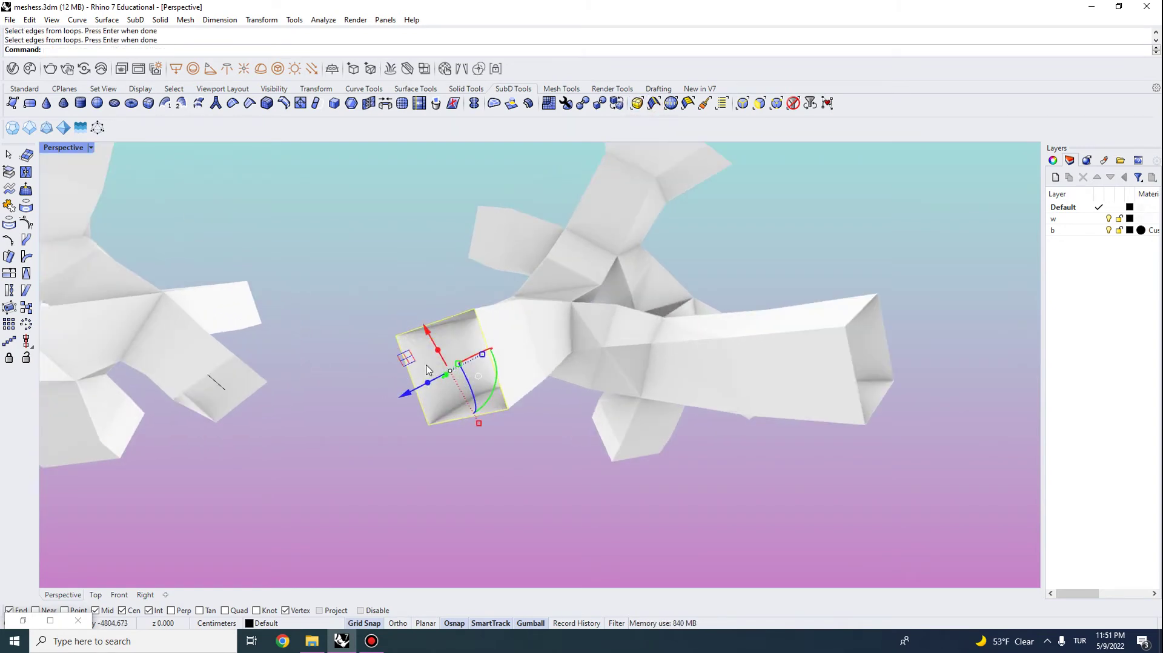
{"action": "left_click", "coordinate": [479, 377]}
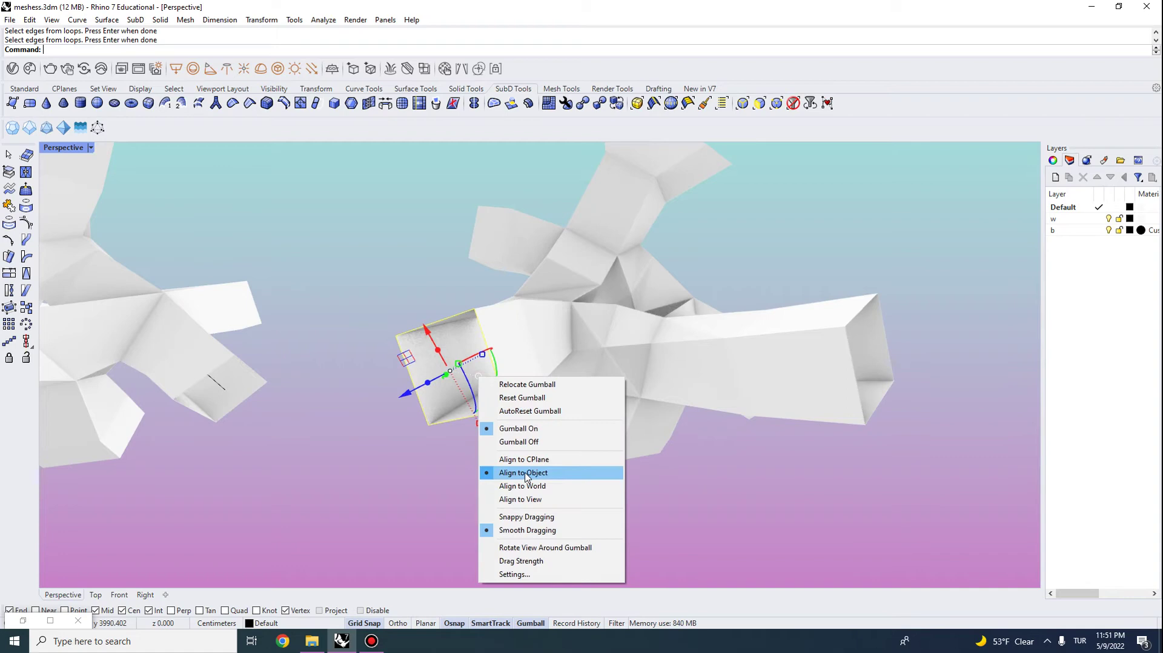
{"action": "left_click", "coordinate": [455, 382]}
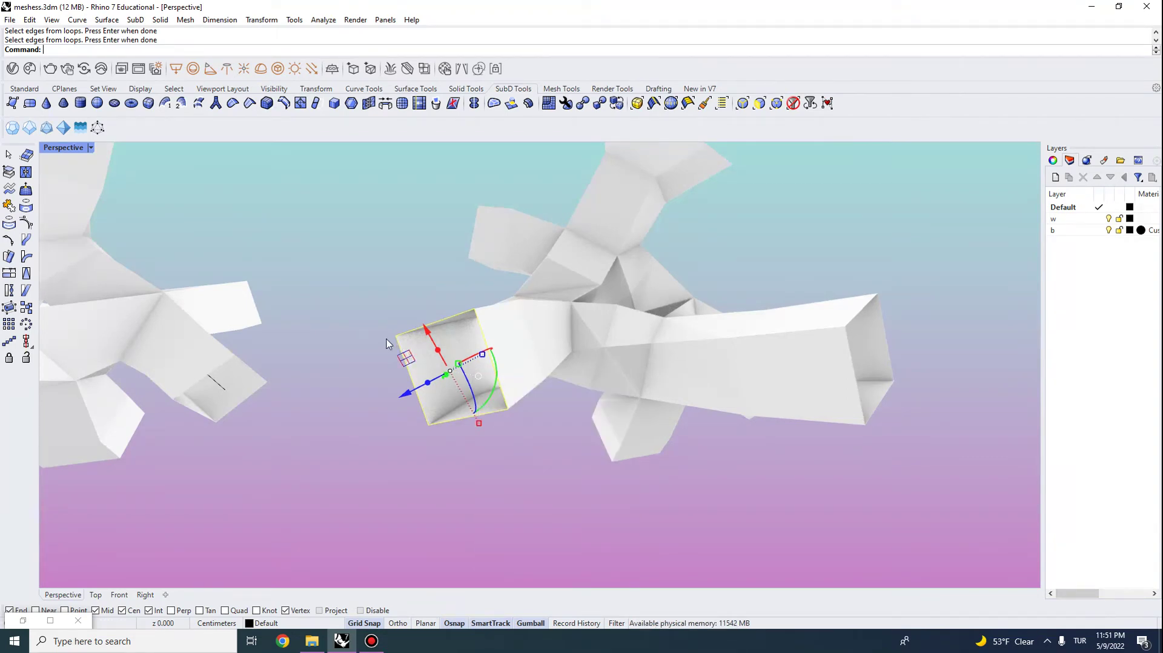
- Scale the selected end loop of the branch facing the original SubD outward into a flared opening and deselect it
{"action": "left_click_drag", "start_coordinate": [396, 355], "coordinate": [356, 337], "text": "shift"}
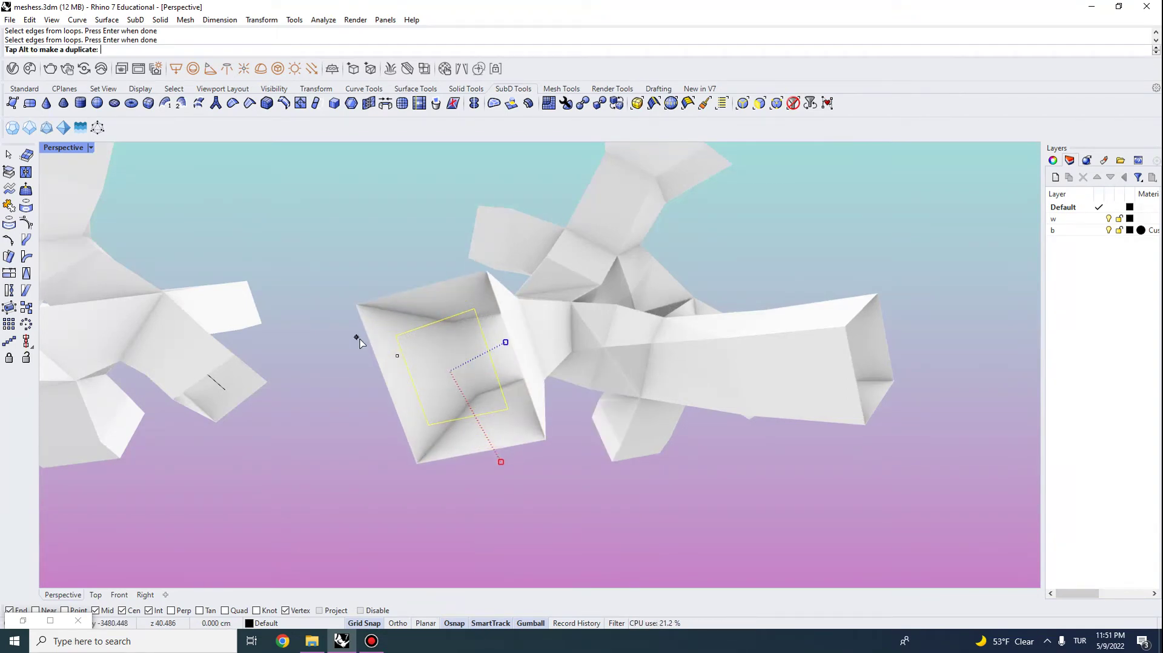
{"action": "right_click_drag", "start_coordinate": [424, 357], "coordinate": [634, 430]}
{"action": "scroll", "coordinate": [483, 367], "scroll_direction": "down", "scroll_amount": 3}
{"action": "left_click", "coordinate": [483, 372]}
- Select the end edge loop of the lower open branch, try moving it with the gumball, and undo the move
{"action": "right_click_drag", "start_coordinate": [700, 402], "coordinate": [412, 410]}
{"action": "scroll", "coordinate": [452, 364], "scroll_direction": "up", "scroll_amount": 3}
{"action": "right_click_drag", "start_coordinate": [452, 364], "coordinate": [628, 431]}
{"action": "key", "text": "Return"}
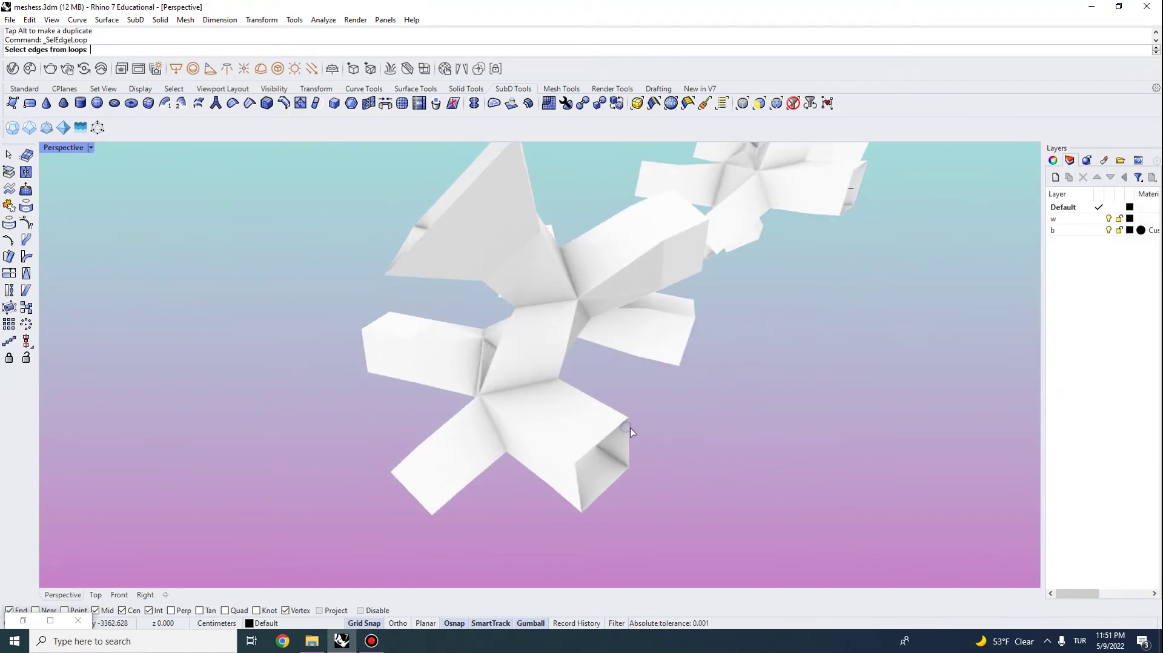
{"action": "left_click", "coordinate": [630, 427]}
{"action": "key", "text": "Return"}
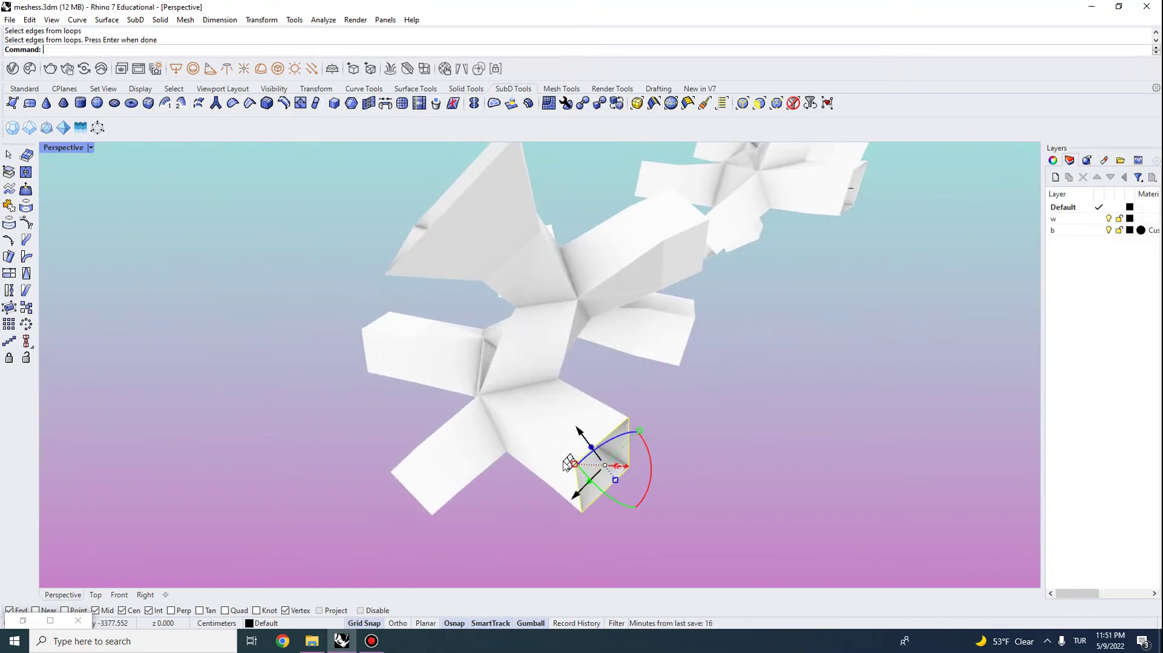
{"action": "left_click_drag", "start_coordinate": [568, 463], "coordinate": [535, 458]}
{"action": "key", "text": "ctrl+z"}
- Reselect the lower branch's end loop, try shifting it outward within the gumball plane, and undo the shift
{"action": "right_click_drag", "start_coordinate": [623, 497], "coordinate": [640, 424]}
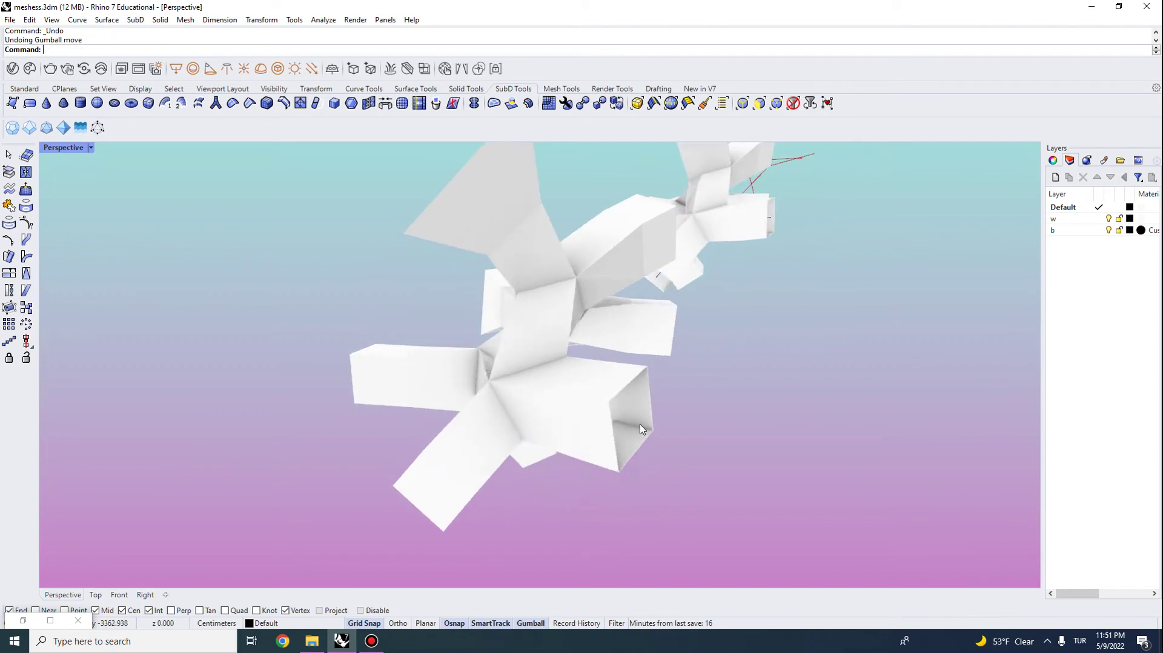
{"action": "key", "text": "Return"}
{"action": "left_click", "coordinate": [648, 422]}
{"action": "key", "text": "Return"}
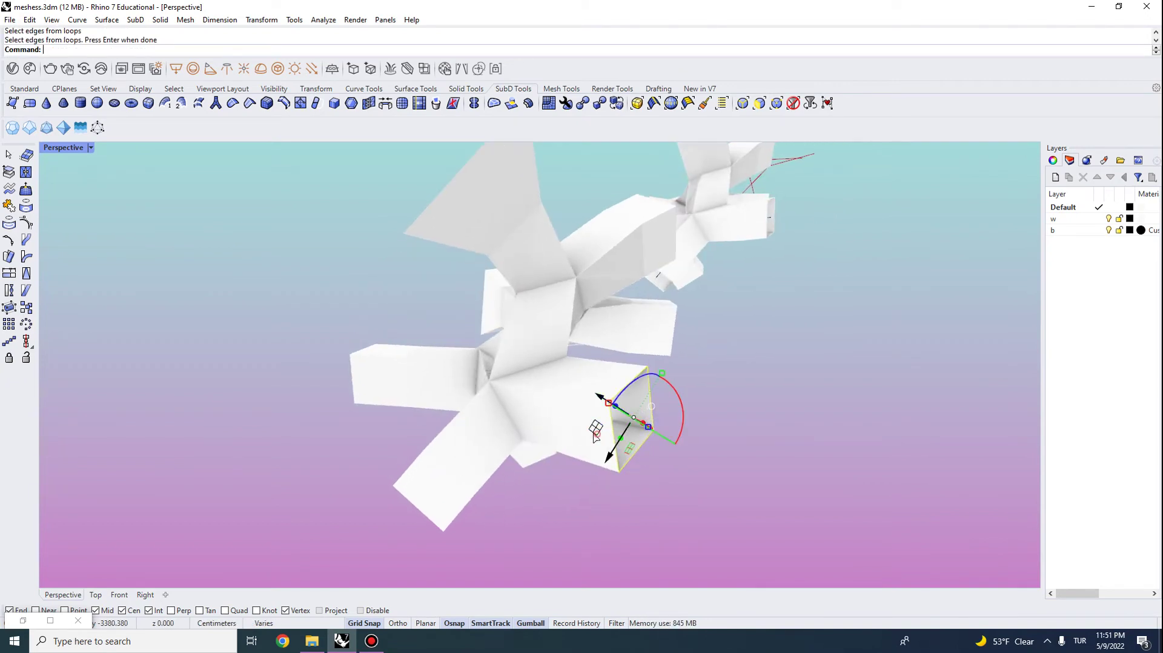
{"action": "left_click_drag", "start_coordinate": [594, 434], "coordinate": [623, 440]}
{"action": "key", "text": "ctrl+z"}
{"action": "key", "text": "Return"}
{"action": "left_click", "coordinate": [612, 424]}
{"action": "key", "text": "Return"}
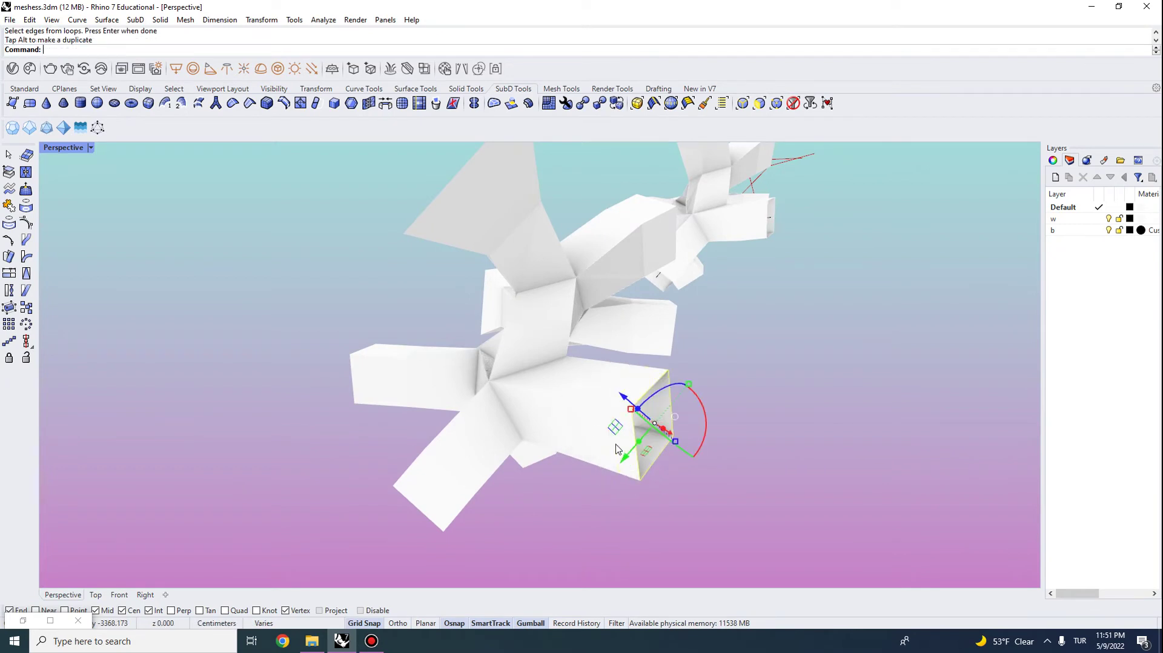
{"action": "key", "text": "ctrl+z"}
- Try moving the lower branch's end loop again from a side view of its opening and undo it
{"action": "right_click_drag", "start_coordinate": [623, 440], "coordinate": [647, 432]}
{"action": "right_click", "coordinate": [665, 405]}
{"action": "left_click", "coordinate": [668, 418]}
{"action": "key", "text": "Return"}
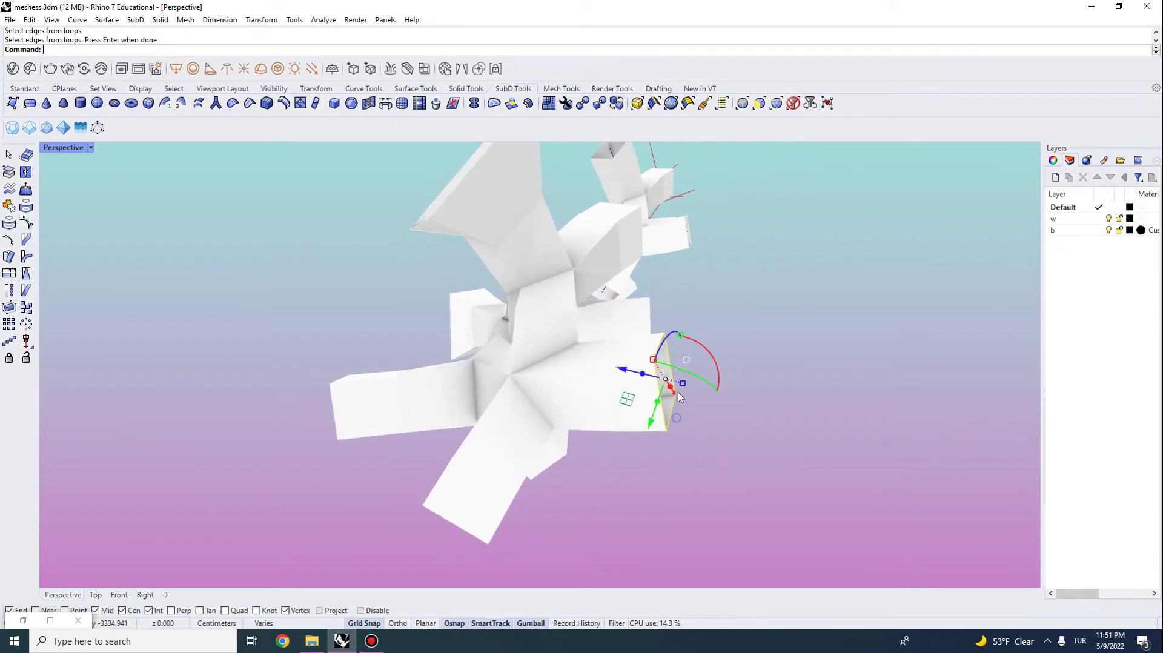
{"action": "scroll", "coordinate": [617, 429], "scroll_direction": "up", "scroll_amount": 2}
{"action": "left_click_drag", "start_coordinate": [616, 407], "coordinate": [617, 424]}
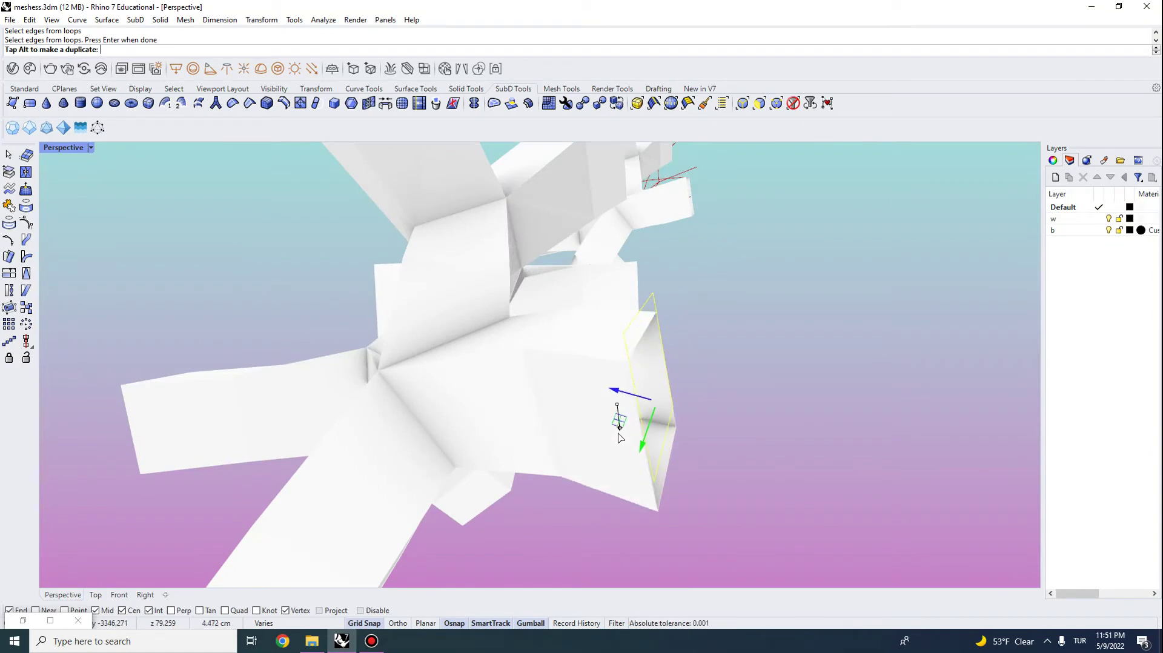
{"action": "key", "text": "ctrl+z"}
- Select the lower branch's end edge loop again and keep the gumball aligned to the object
{"action": "key", "text": "Return"}
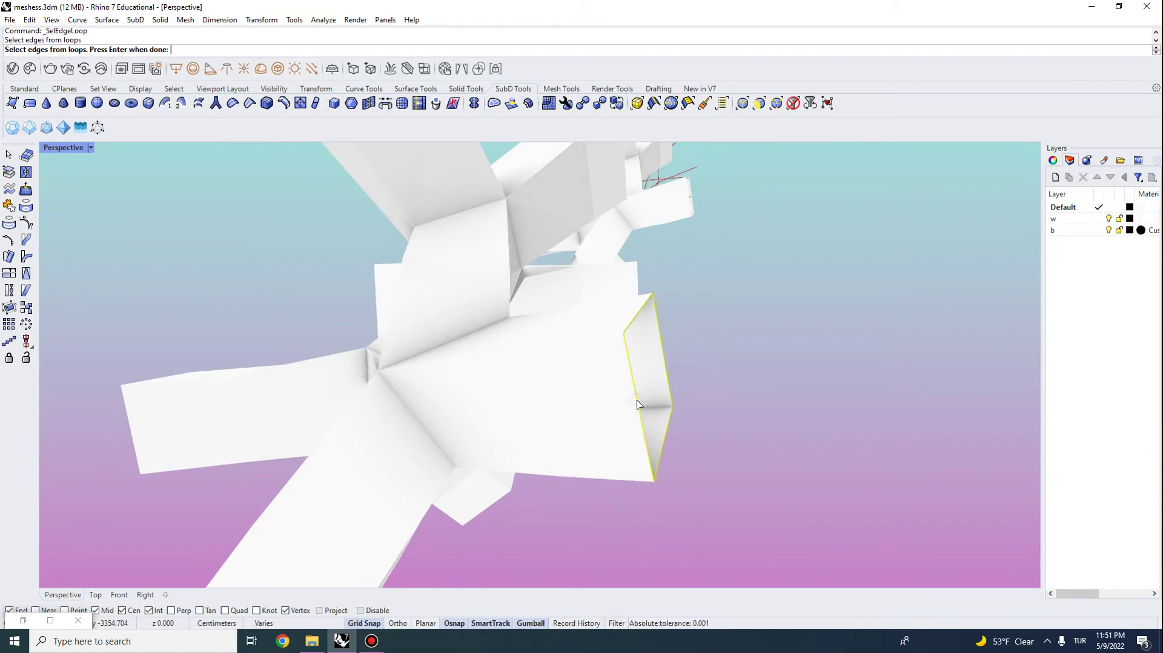
{"action": "left_click", "coordinate": [636, 403]}
{"action": "key", "text": "Return"}
{"action": "right_click_drag", "start_coordinate": [637, 404], "coordinate": [597, 394]}
{"action": "right_click_drag", "start_coordinate": [434, 412], "coordinate": [495, 434]}
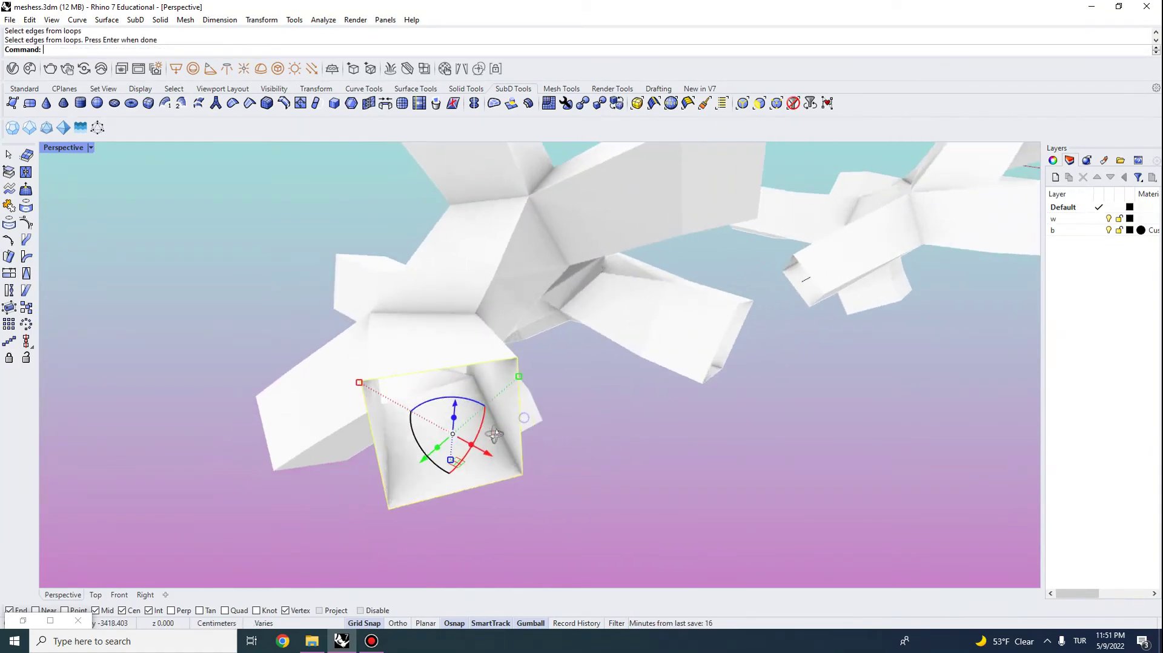
{"action": "left_click", "coordinate": [450, 433]}
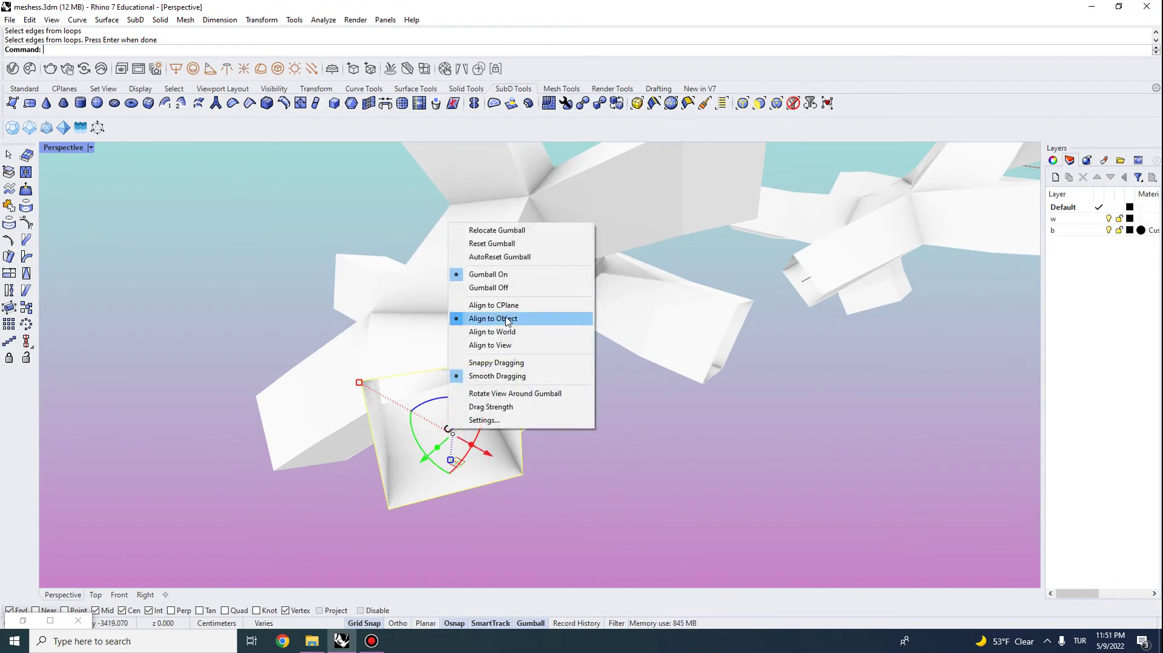
{"action": "left_click", "coordinate": [503, 317]}
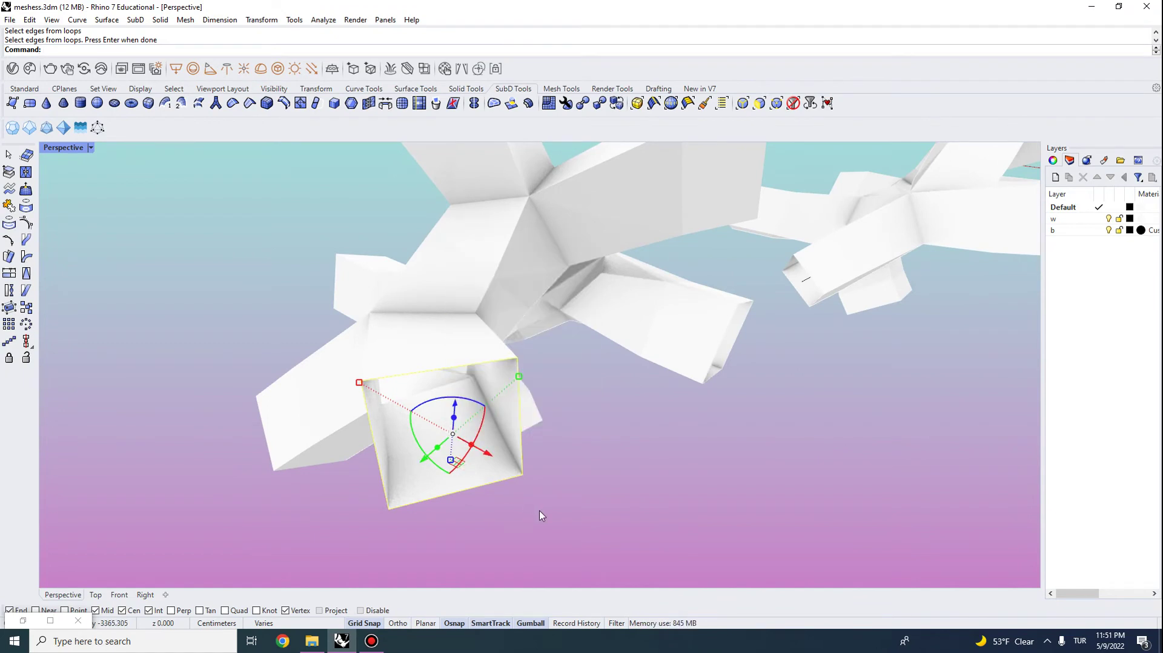
- Scale the lower branch's end loop uniformly outward into a flared opening and clear the selection
{"action": "left_click_drag", "start_coordinate": [519, 376], "coordinate": [575, 326]}
{"action": "scroll", "coordinate": [543, 358], "scroll_direction": "down", "scroll_amount": 4}
{"action": "right_click_drag", "start_coordinate": [533, 402], "coordinate": [633, 390]}
{"action": "scroll", "coordinate": [610, 312], "scroll_direction": "down", "scroll_amount": 5}
{"action": "key", "text": "Escape"}
- Convert the flared SubD copy to a mesh and delete the flat-displayed SubD it came from
{"action": "right_click_drag", "start_coordinate": [544, 357], "coordinate": [507, 333]}
{"action": "scroll", "coordinate": [507, 333], "scroll_direction": "up", "scroll_amount": 4}
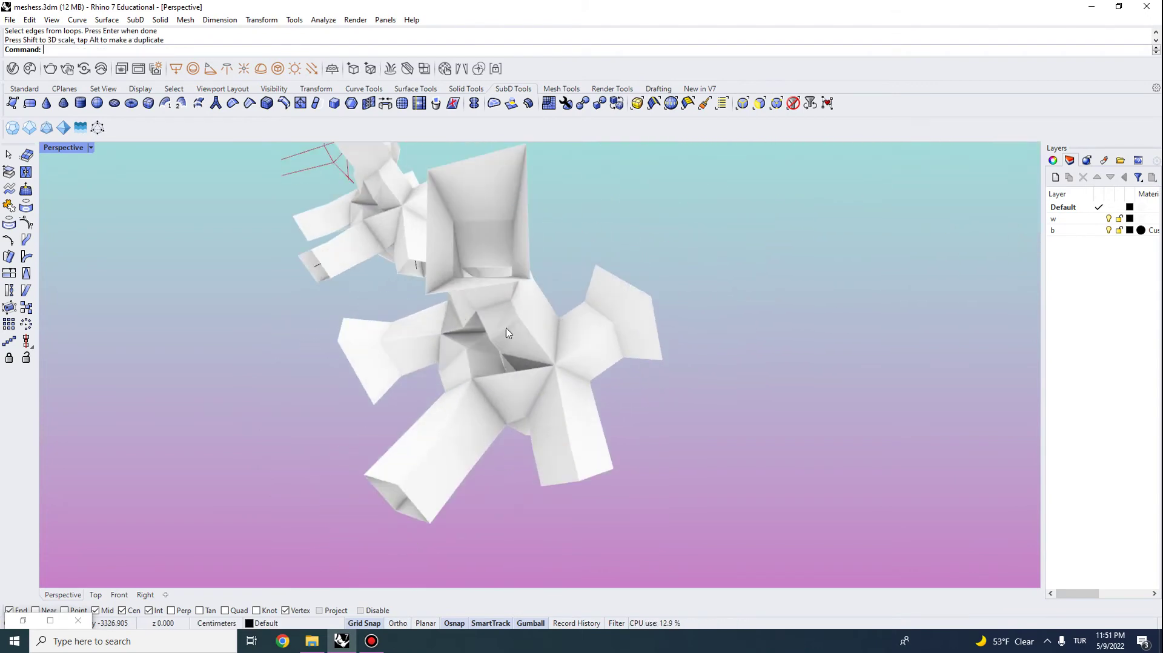
{"action": "scroll", "coordinate": [507, 332], "scroll_direction": "down", "scroll_amount": 5}
{"action": "right_click_drag", "start_coordinate": [444, 275], "coordinate": [531, 293]}
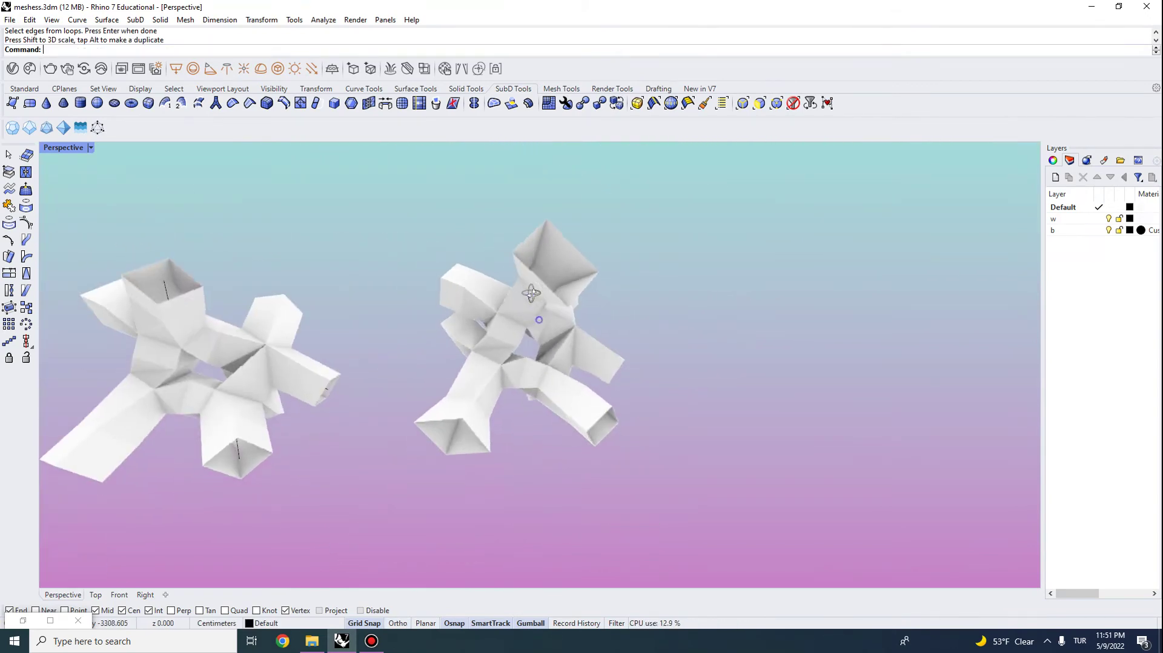
{"action": "left_click", "coordinate": [554, 254]}
{"action": "key", "text": "Return"}
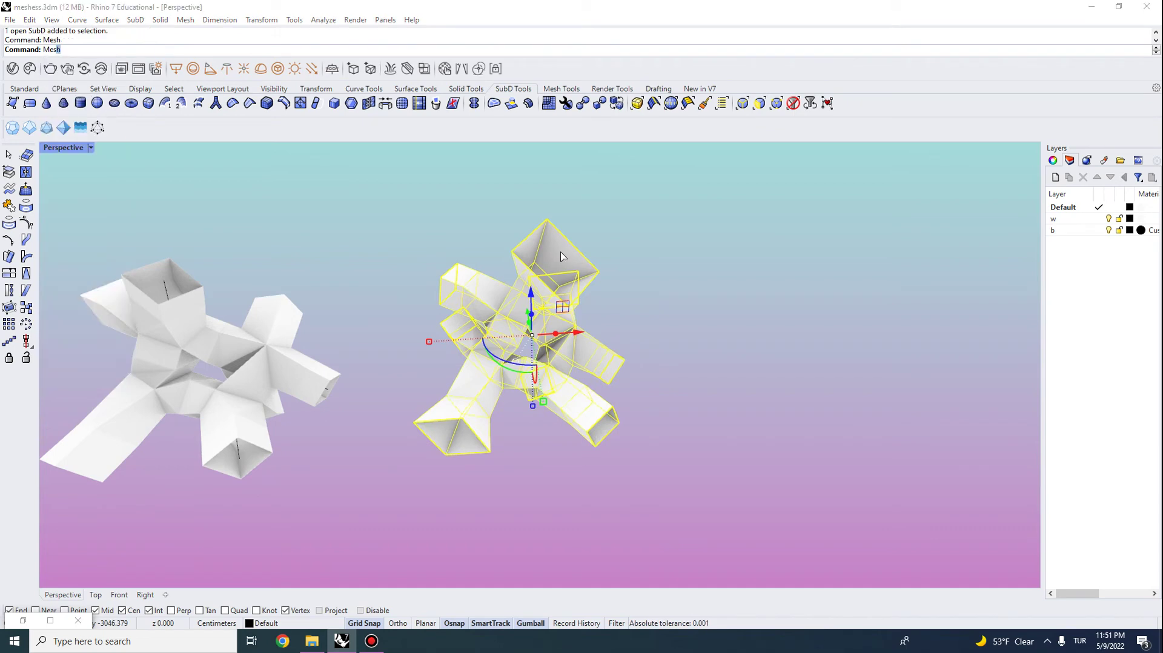
{"action": "left_click", "coordinate": [482, 338]}
{"action": "right_click_drag", "start_coordinate": [491, 339], "coordinate": [526, 279]}
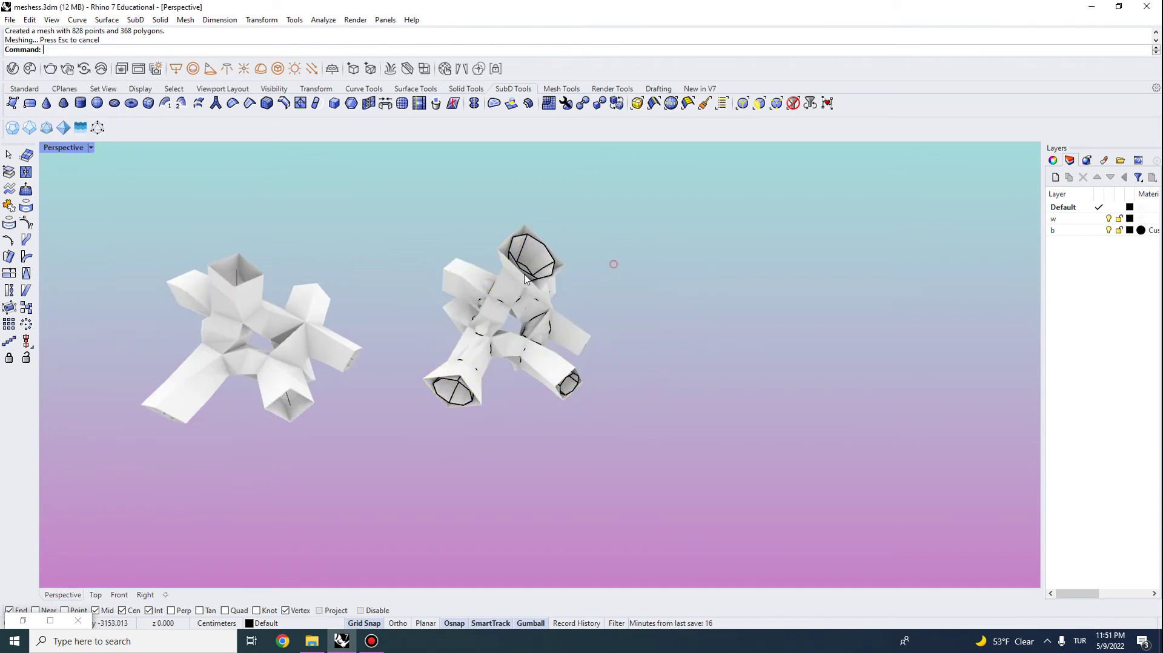
{"action": "left_click", "coordinate": [568, 274]}
{"action": "key", "text": "Delete"}
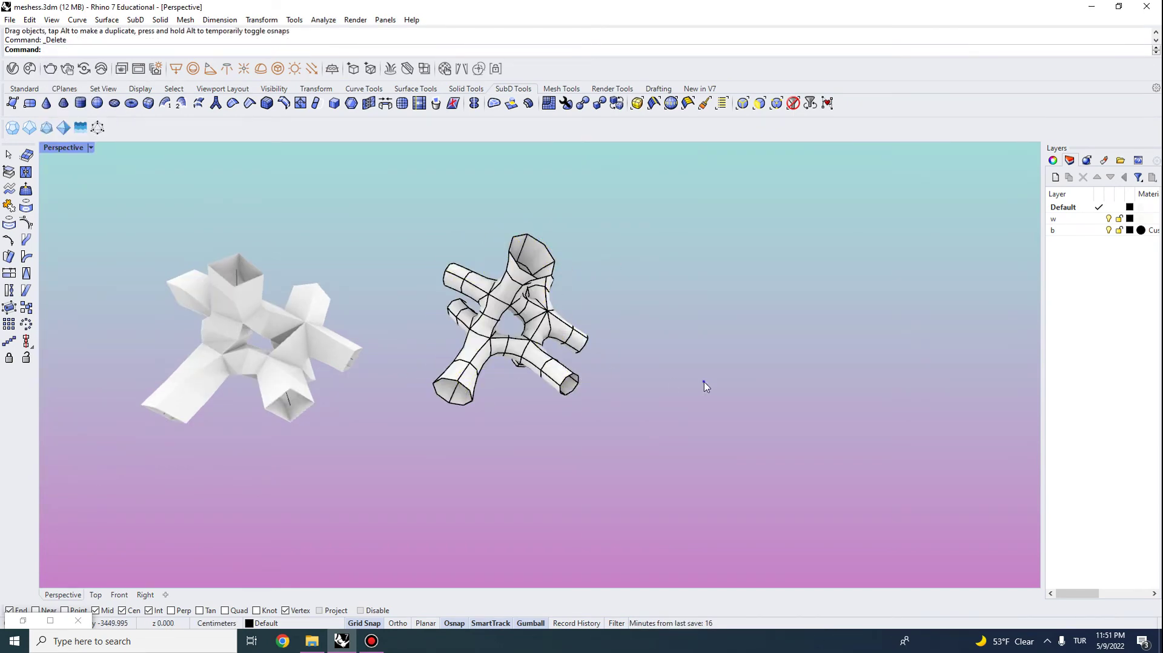
- Switch to Grasshopper and reference the new flared mesh in the Mesh parameter feeding wbCatmullClark beside Step 2: Kangaroo Relaxation
{"action": "scroll", "coordinate": [529, 301], "scroll_direction": "up", "scroll_amount": 5}
{"action": "right_click_drag", "start_coordinate": [704, 382], "coordinate": [550, 244]}
{"action": "scroll", "coordinate": [515, 221], "scroll_direction": "up", "scroll_amount": 3}
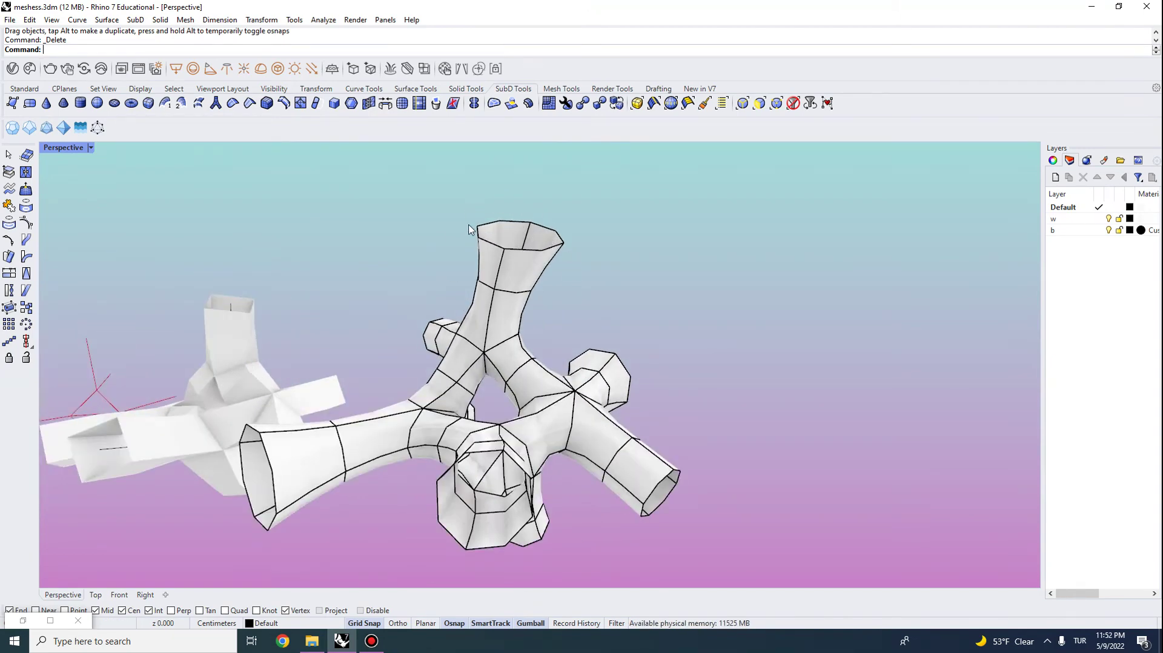
{"action": "mouse_move", "coordinate": [469, 229]}
{"action": "right_mouse_down"}
{"action": "mouse_move", "coordinate": [600, 285]}
{"action": "mouse_move", "coordinate": [412, 270]}
{"action": "mouse_move", "coordinate": [608, 295]}
{"action": "mouse_move", "coordinate": [490, 230]}
{"action": "right_mouse_up"}
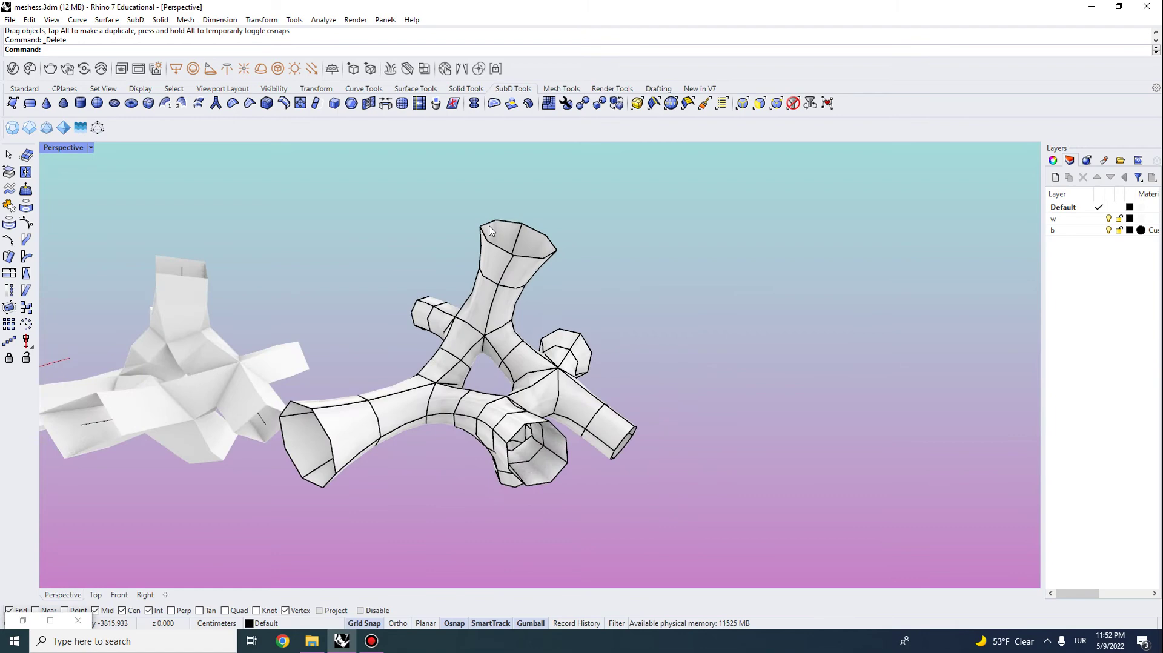
{"action": "right_click_drag", "start_coordinate": [488, 330], "coordinate": [474, 270]}
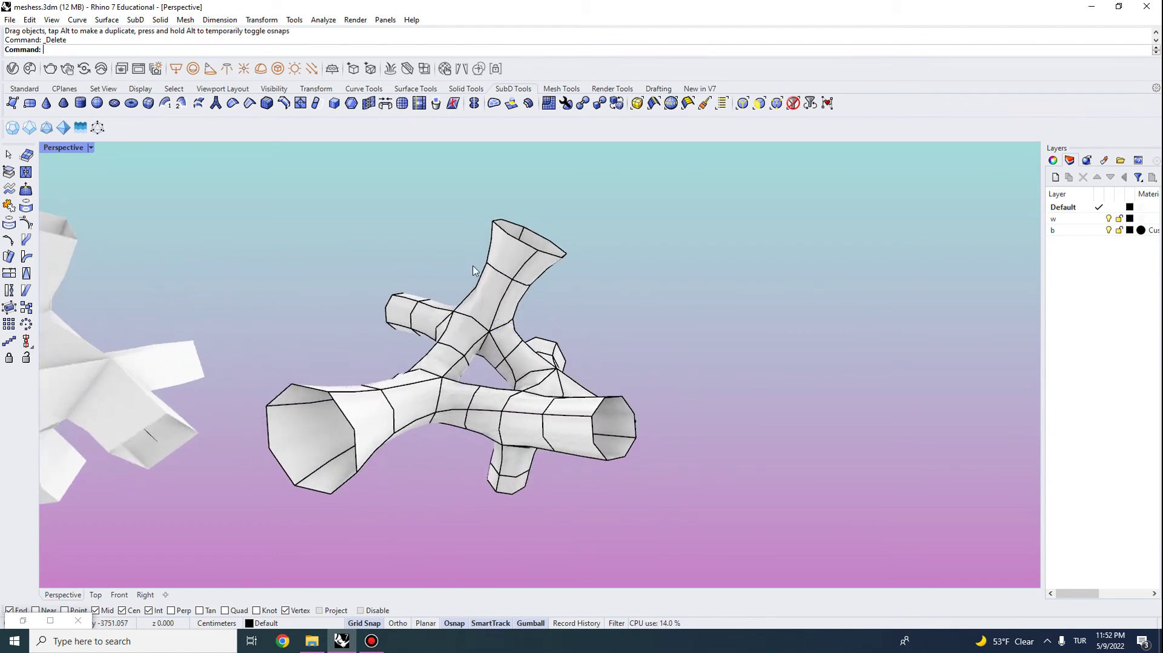
{"action": "right_click_drag", "start_coordinate": [519, 350], "coordinate": [351, 479]}
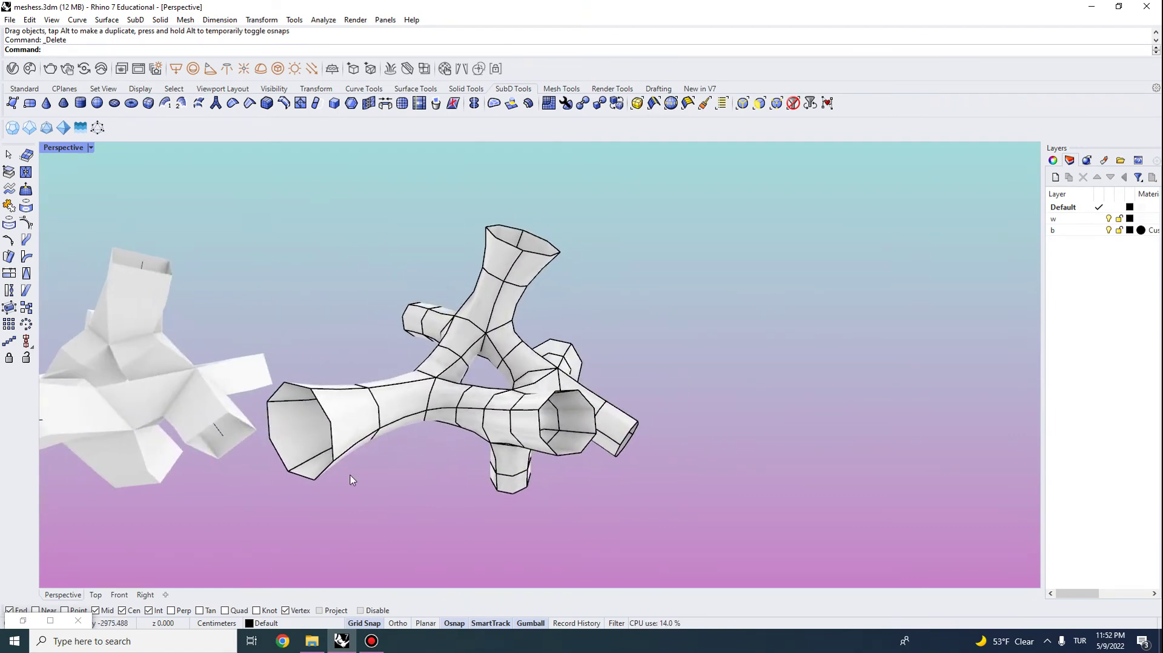
{"action": "left_click", "coordinate": [23, 620]}
{"action": "right_click_drag", "start_coordinate": [737, 278], "coordinate": [913, 301]}
{"action": "scroll", "coordinate": [913, 301], "scroll_direction": "down", "scroll_amount": 5}
{"action": "right_click_drag", "start_coordinate": [800, 300], "coordinate": [779, 386]}
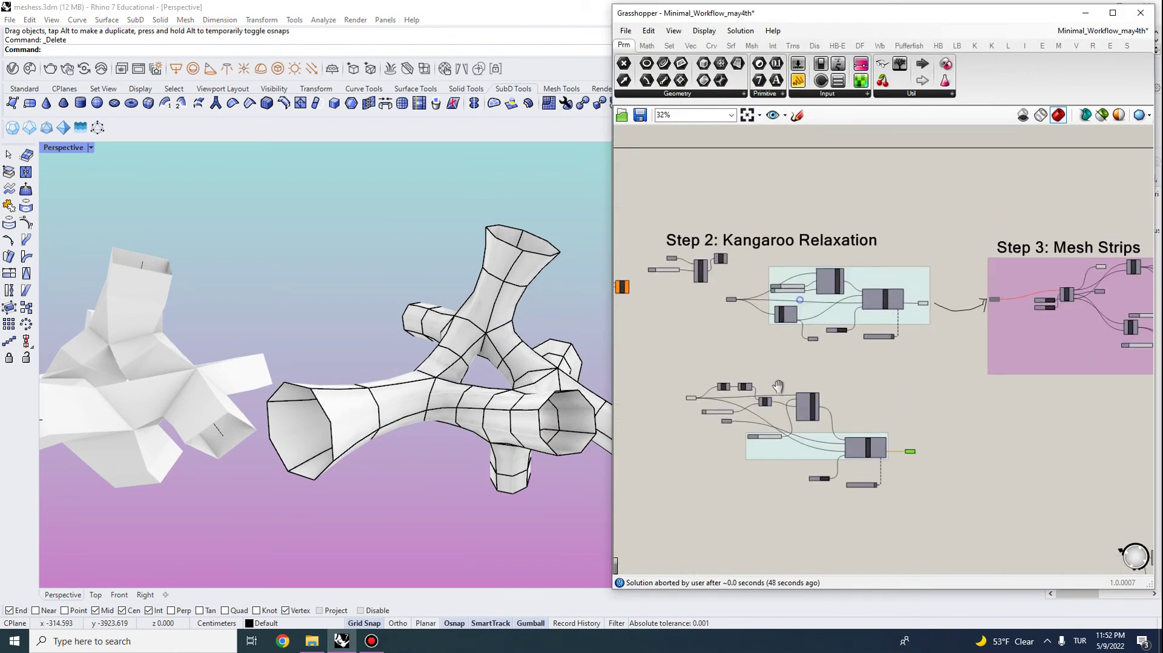
{"action": "scroll", "coordinate": [777, 386], "scroll_direction": "up", "scroll_amount": 7}
{"action": "right_click", "coordinate": [861, 306]}
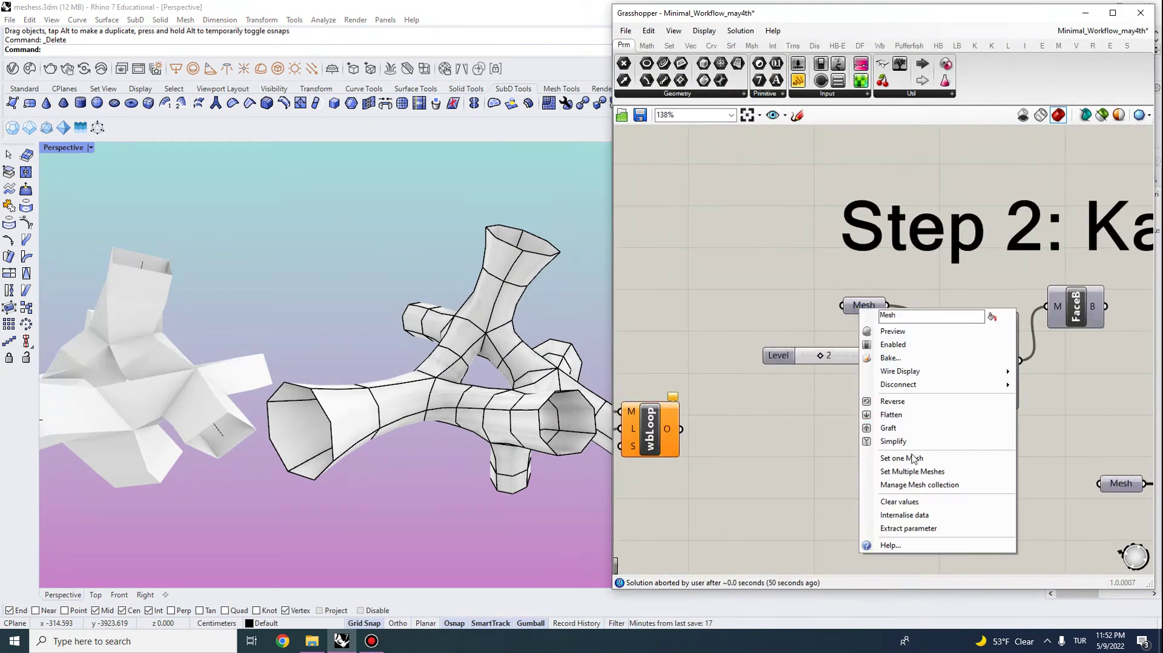
{"action": "left_click", "coordinate": [913, 458]}
{"action": "left_click", "coordinate": [452, 400]}
- Turn on the preview of the FaceB component after wbCatmullClark and hide the referenced mesh in the Rhino viewport
{"action": "scroll", "coordinate": [452, 433], "scroll_direction": "down", "scroll_amount": 1}
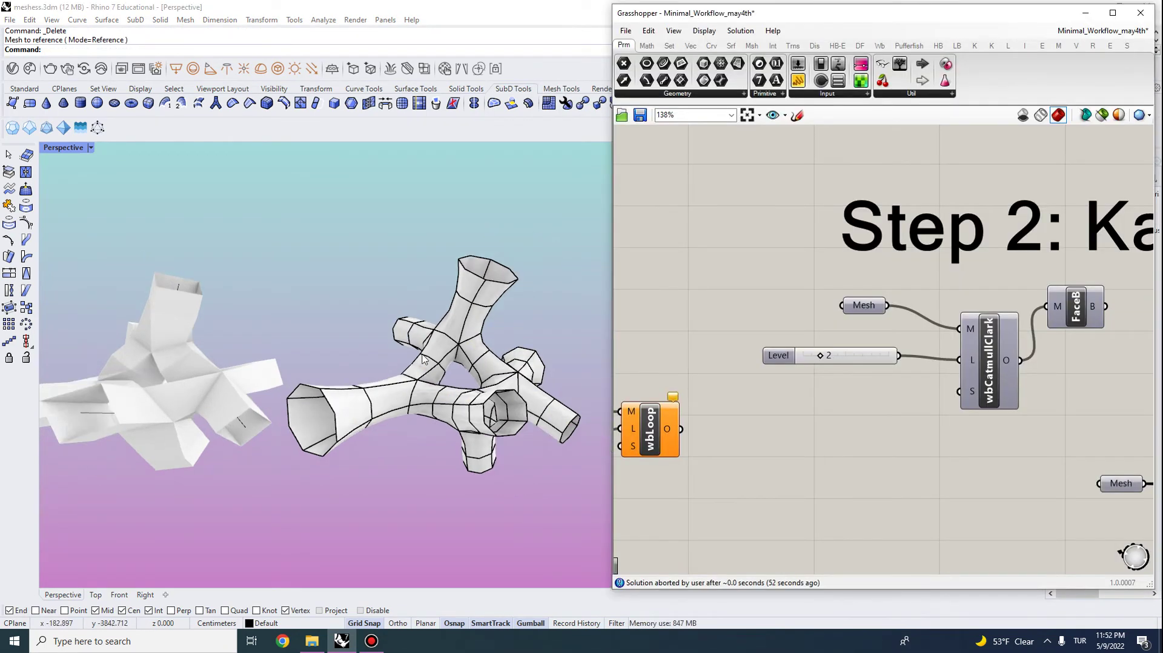
{"action": "right_click_drag", "start_coordinate": [453, 432], "coordinate": [352, 436]}
{"action": "scroll", "coordinate": [352, 436], "scroll_direction": "up", "scroll_amount": 3}
{"action": "right_click_drag", "start_coordinate": [948, 355], "coordinate": [716, 333]}
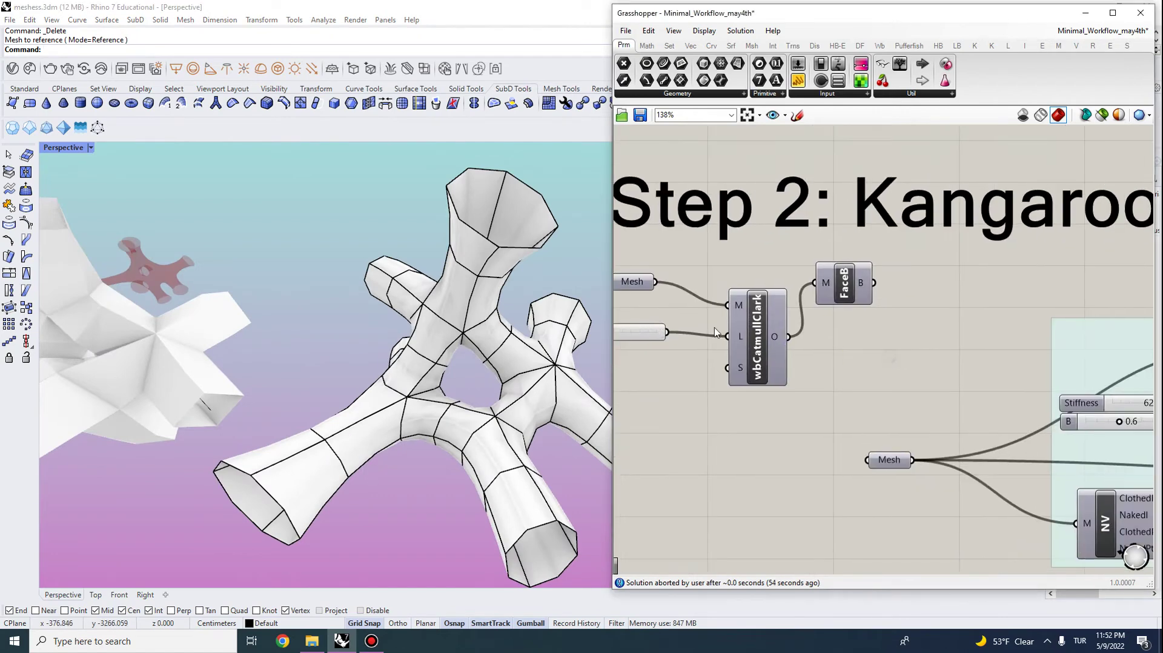
{"action": "left_click", "coordinate": [773, 331]}
{"action": "right_click_drag", "start_coordinate": [750, 388], "coordinate": [779, 391]}
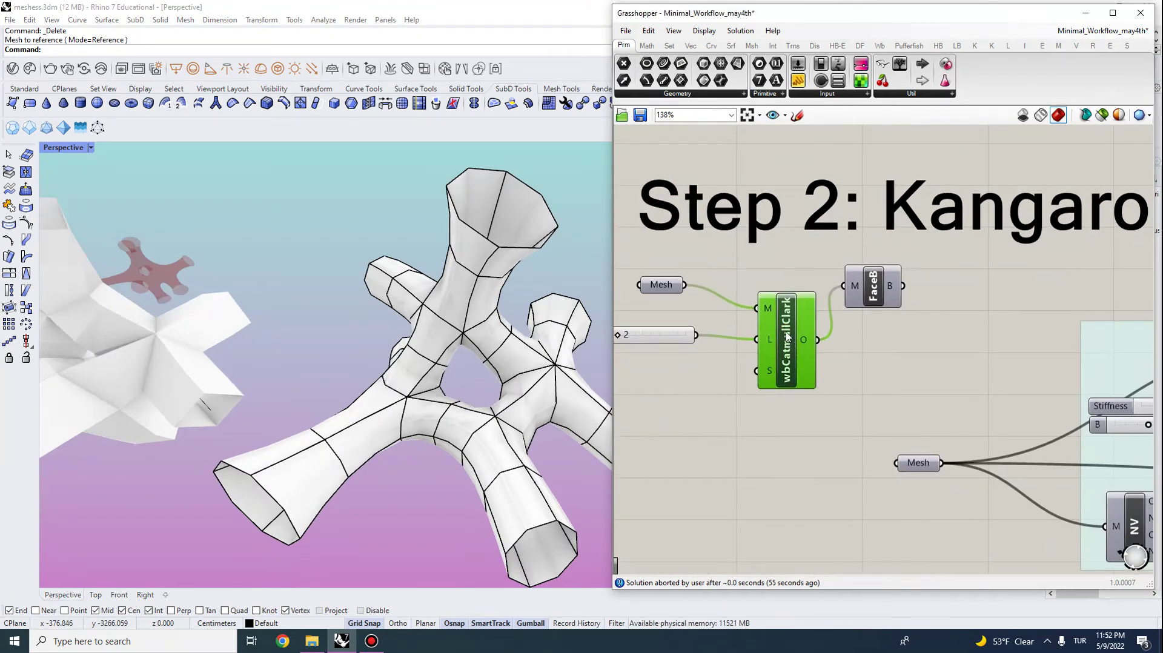
{"action": "right_click_drag", "start_coordinate": [789, 330], "coordinate": [825, 341]}
{"action": "left_click_drag", "start_coordinate": [902, 304], "coordinate": [904, 284]}
{"action": "right_click", "coordinate": [901, 275]}
{"action": "left_click", "coordinate": [925, 297]}
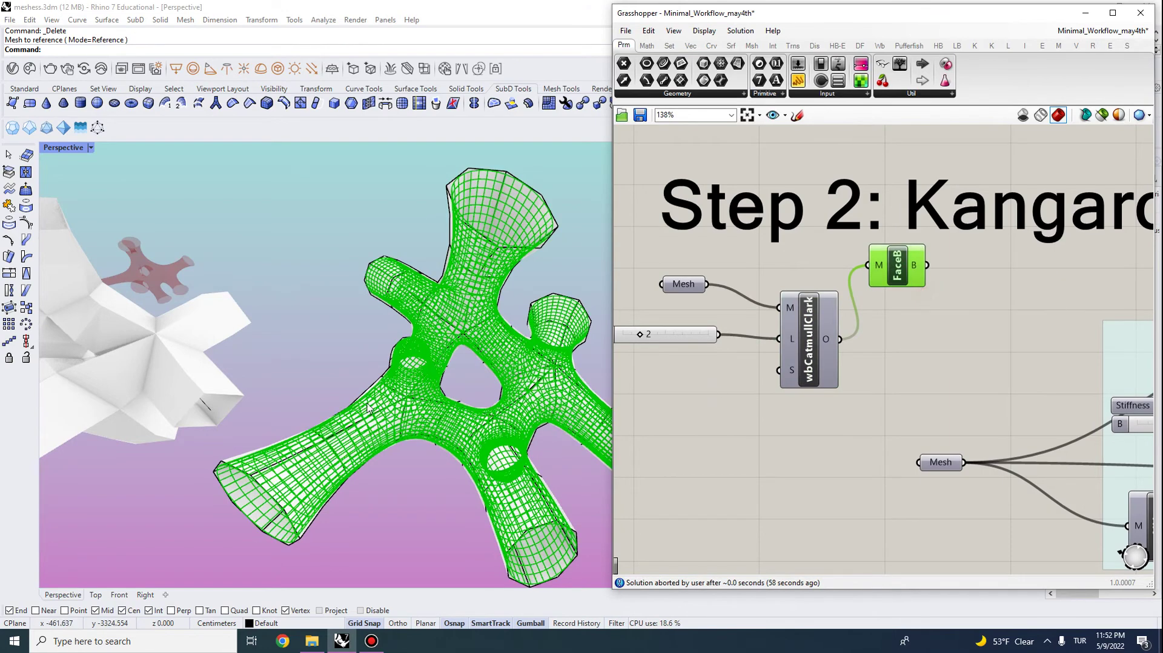
{"action": "left_click", "coordinate": [420, 315]}
{"action": "key", "text": "ctrl+h"}
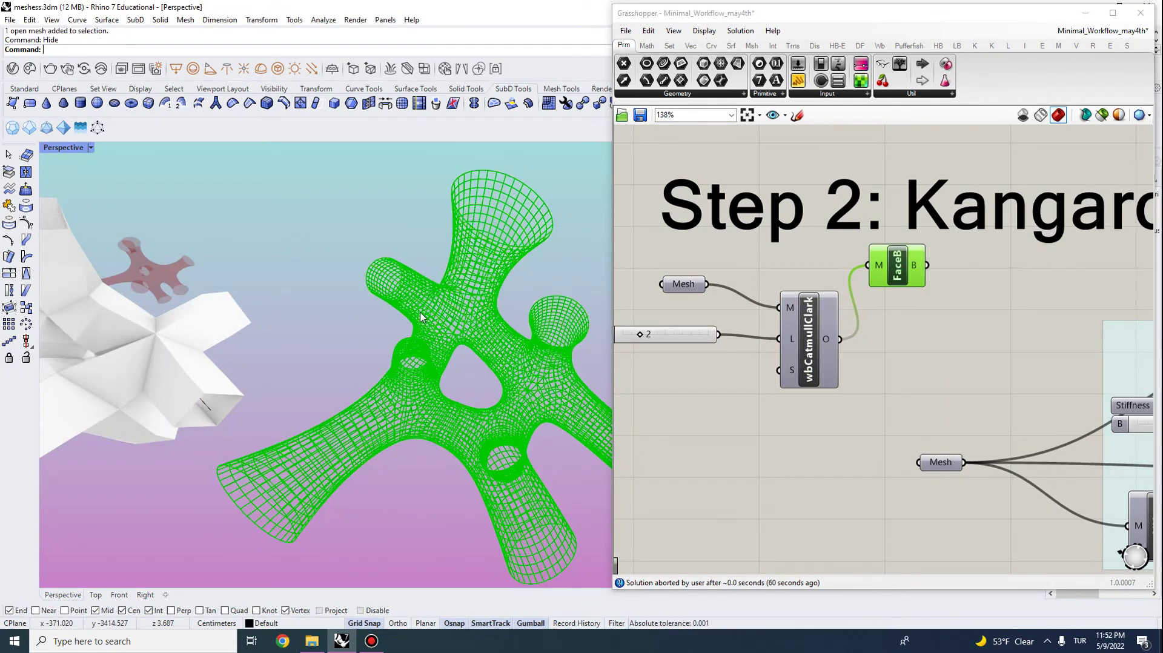
- Connect the wbCatmullClark output to the Mesh parameter that feeds the Kangaroo relaxation group
{"action": "right_click_drag", "start_coordinate": [855, 395], "coordinate": [786, 287]}
{"action": "scroll", "coordinate": [851, 406], "scroll_direction": "down", "scroll_amount": 3}
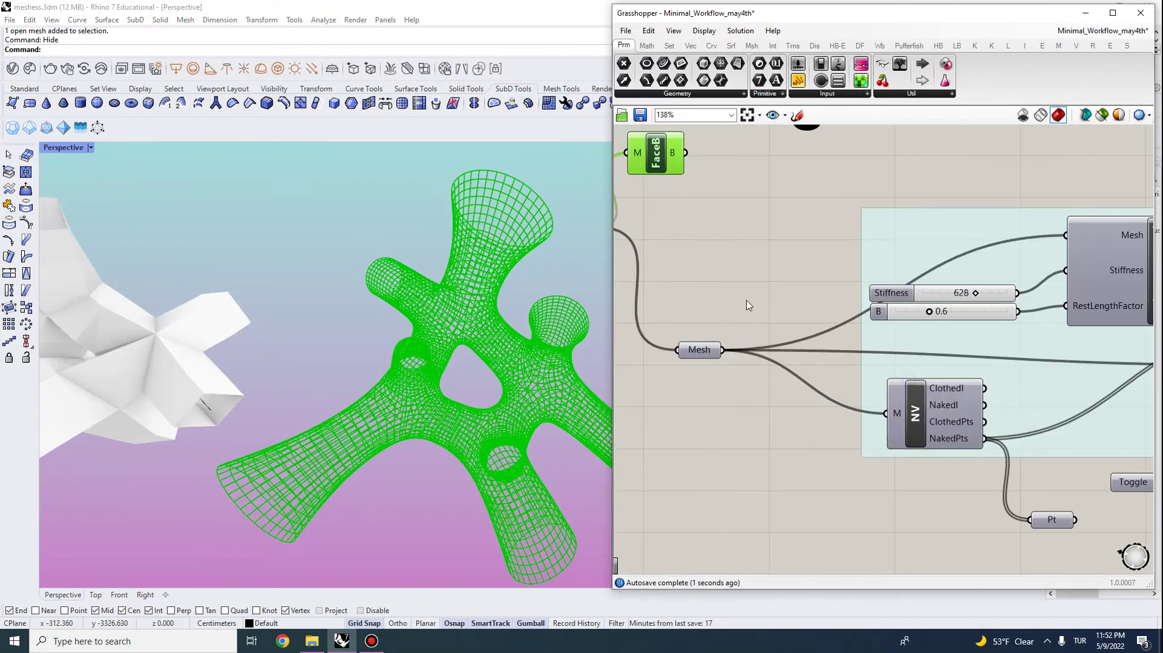
{"action": "left_click", "coordinate": [766, 383]}
{"action": "right_click_drag", "start_coordinate": [862, 359], "coordinate": [747, 321]}
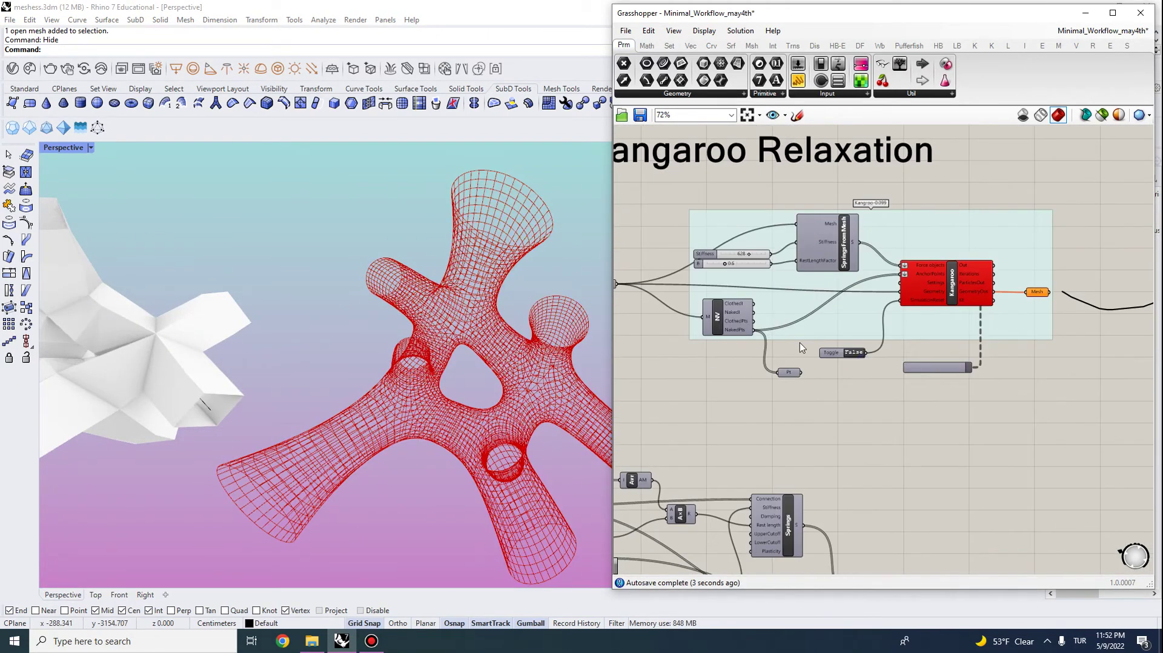
- Reset the Kangaroo simulation by switching its Boolean toggle to True, and run it by switching back to False
{"action": "scroll", "coordinate": [801, 347], "scroll_direction": "up", "scroll_amount": 2}
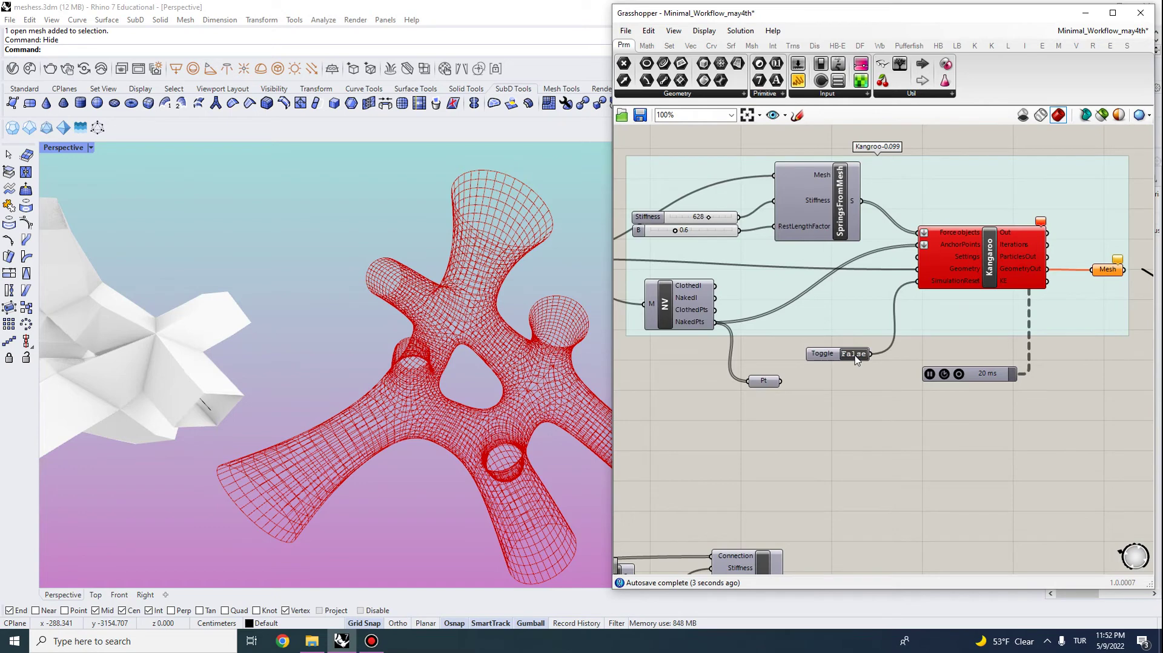
{"action": "left_click", "coordinate": [855, 354]}
{"action": "scroll", "coordinate": [856, 358], "scroll_direction": "down", "scroll_amount": 2}
{"action": "scroll", "coordinate": [851, 351], "scroll_direction": "up", "scroll_amount": 1}
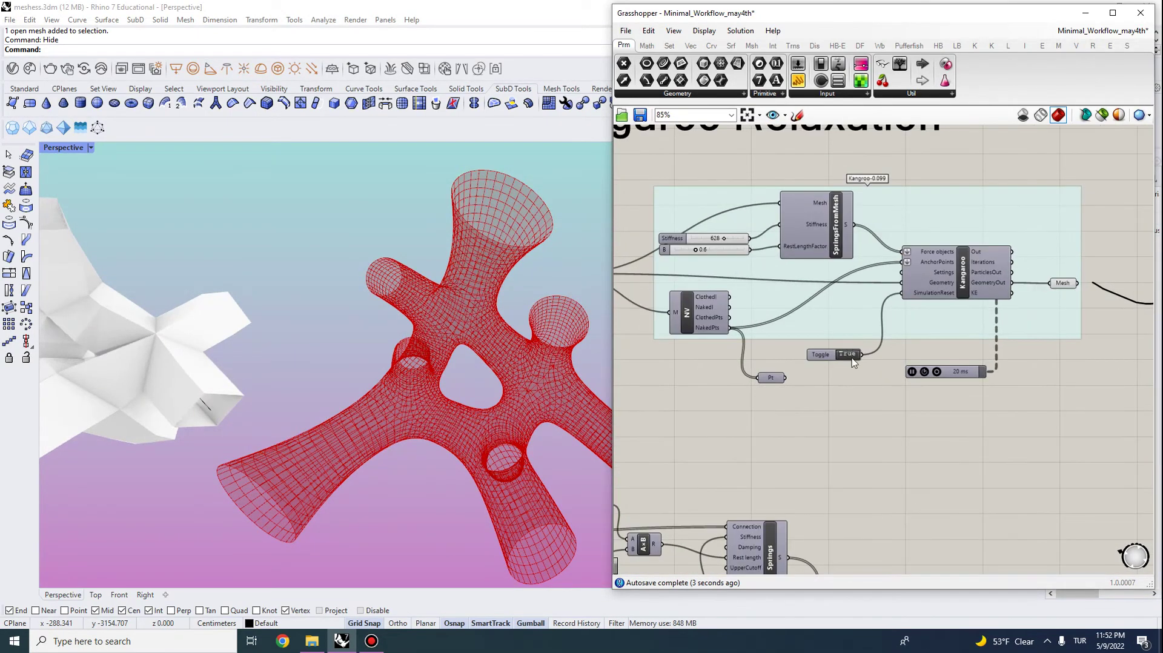
{"action": "right_click_drag", "start_coordinate": [933, 374], "coordinate": [848, 357]}
{"action": "scroll", "coordinate": [766, 353], "scroll_direction": "up", "scroll_amount": 1}
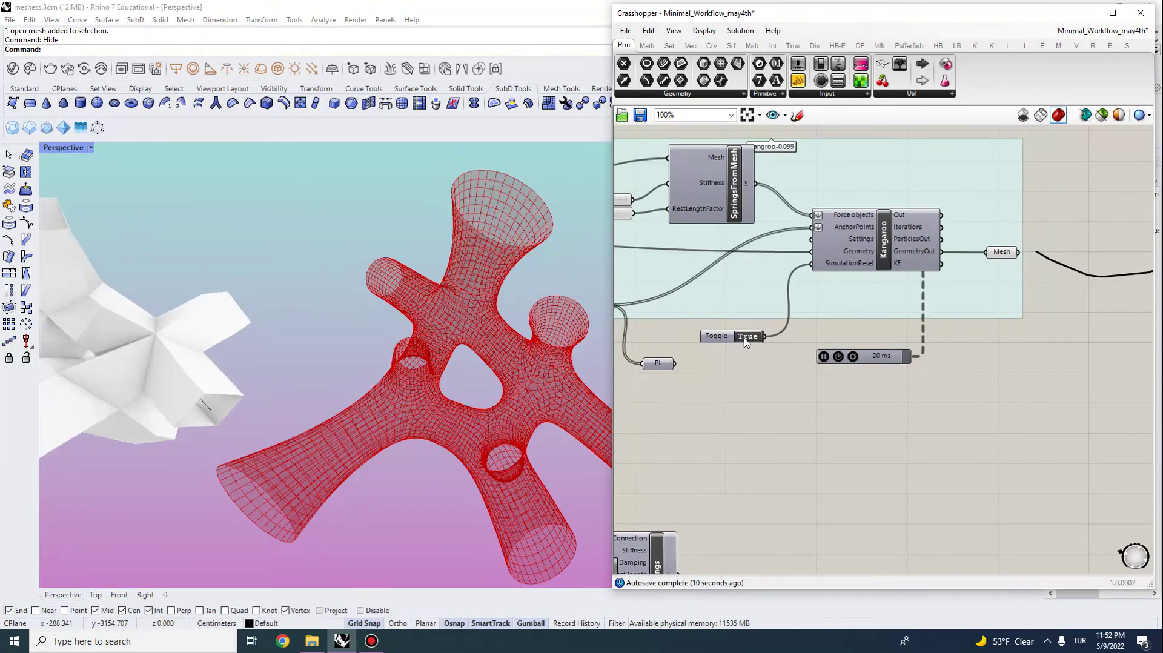
{"action": "double_click", "coordinate": [745, 336]}
{"action": "scroll", "coordinate": [745, 342], "scroll_direction": "down", "scroll_amount": 3}
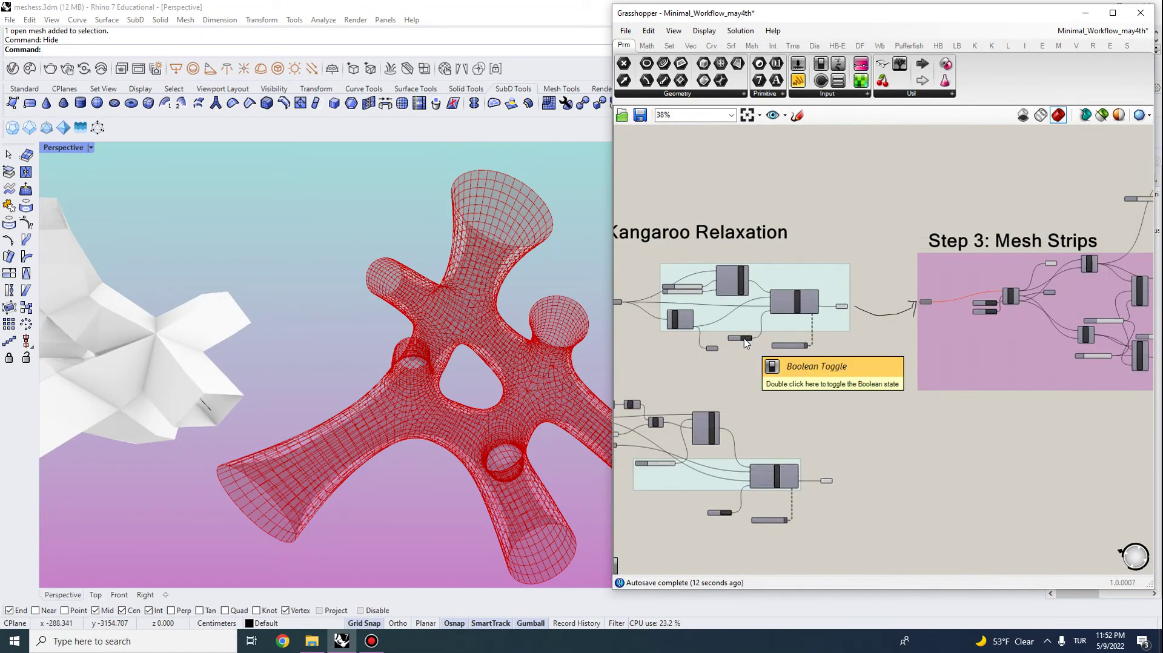
{"action": "right_click_drag", "start_coordinate": [810, 411], "coordinate": [952, 439]}
{"action": "right_click_drag", "start_coordinate": [671, 268], "coordinate": [720, 284]}
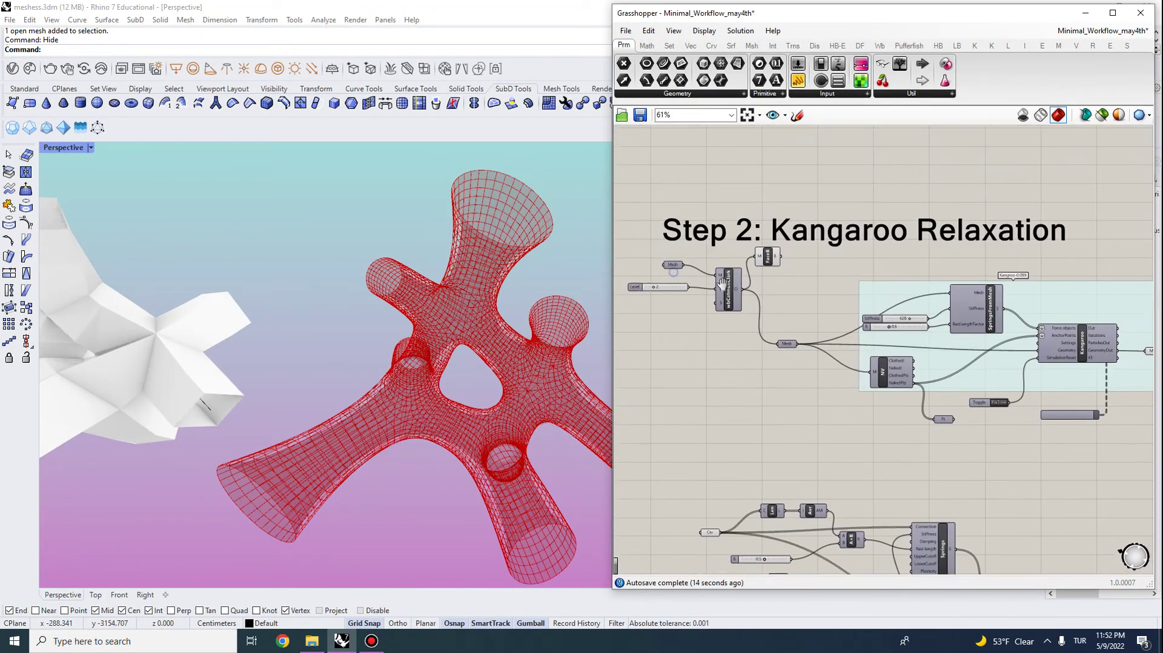
- Bake the relaxed mesh from the Mesh parameter at the Kangaroo geometry output into Rhino
{"action": "right_click_drag", "start_coordinate": [973, 343], "coordinate": [661, 266]}
{"action": "left_click", "coordinate": [845, 276]}
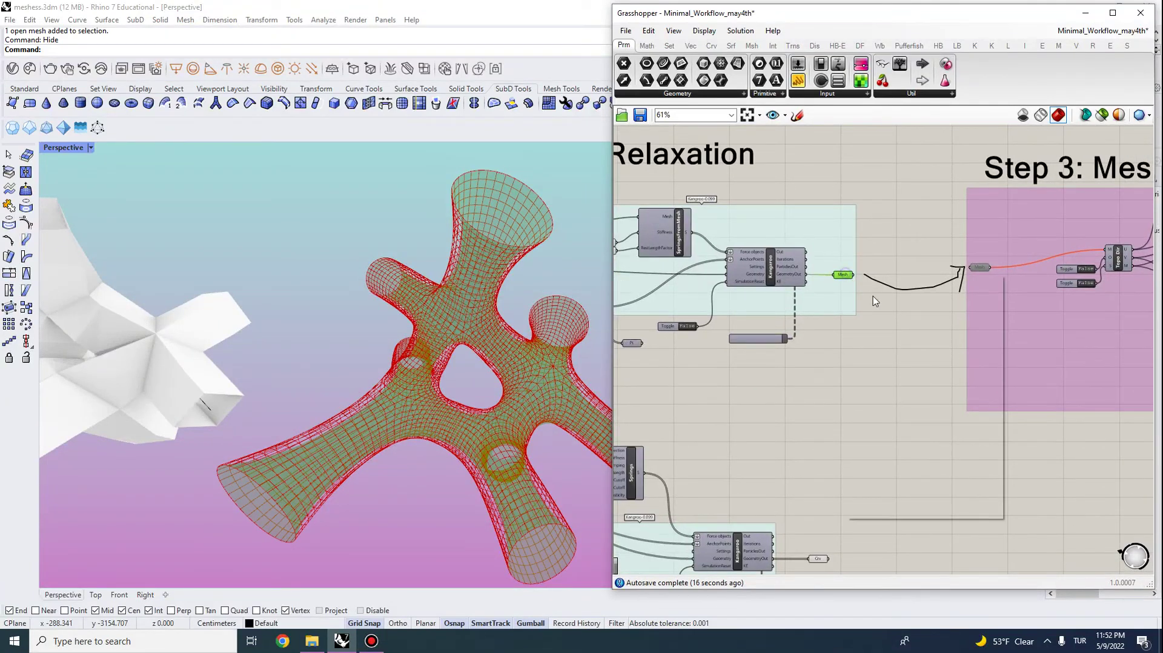
{"action": "right_click", "coordinate": [843, 275]}
{"action": "left_click", "coordinate": [878, 324]}
{"action": "left_click", "coordinate": [885, 431]}
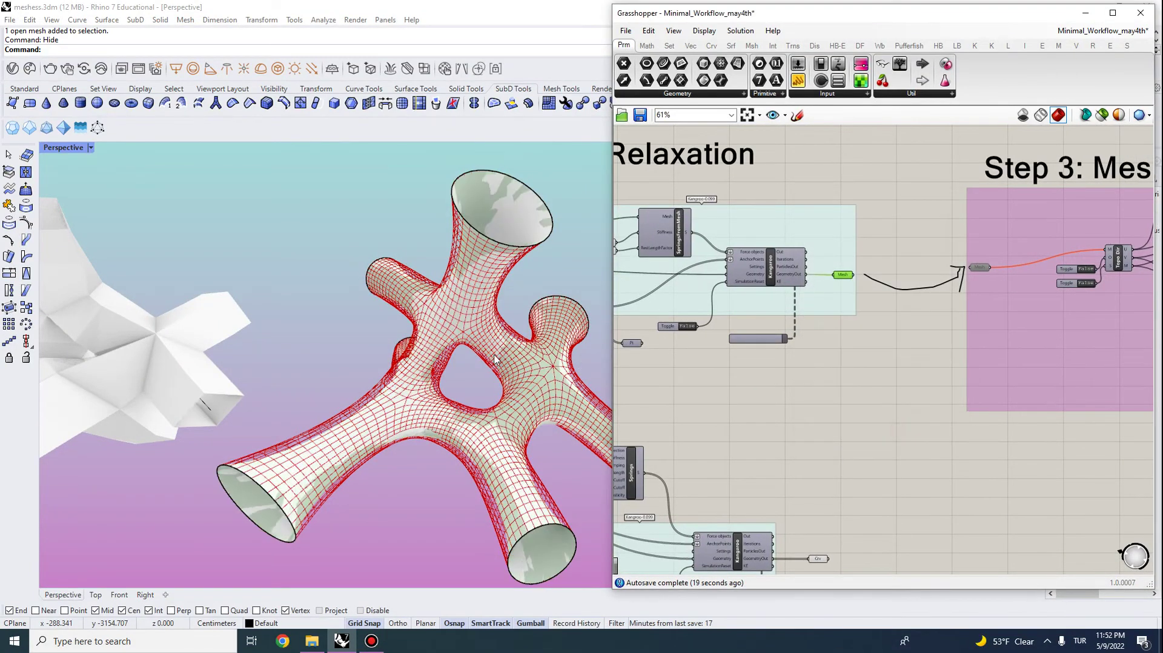
- Move the baked relaxed mesh along its red axis, clear of the red Grasshopper preview, and deselect it
{"action": "scroll", "coordinate": [495, 359], "scroll_direction": "down", "scroll_amount": 5}
{"action": "left_click", "coordinate": [435, 388]}
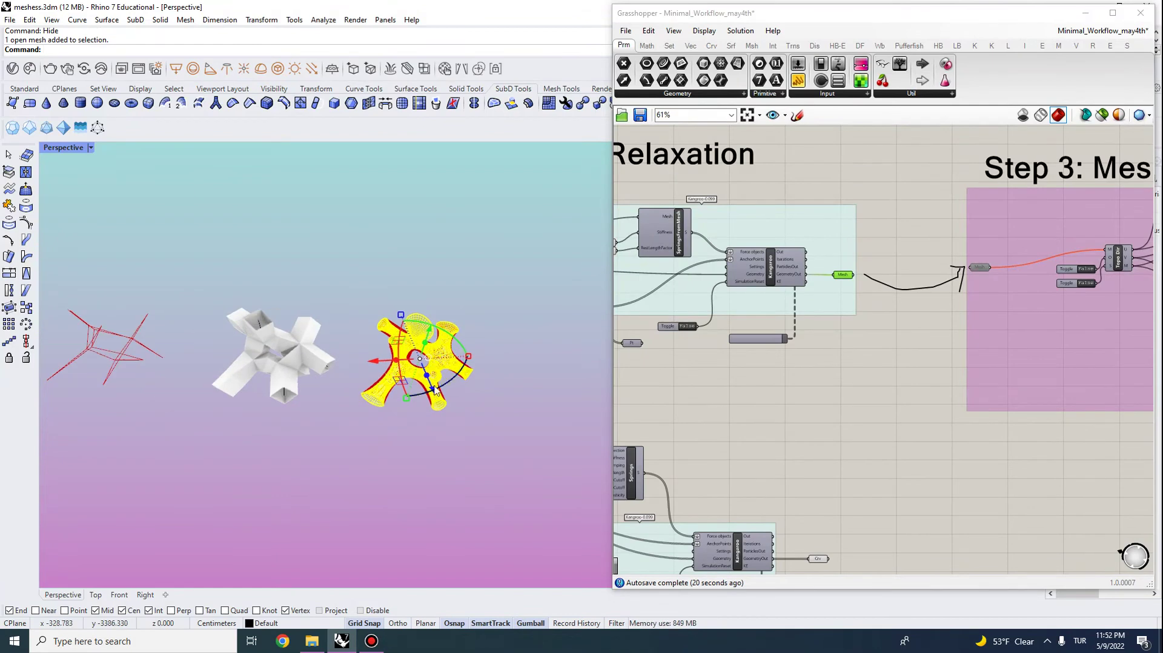
{"action": "left_click_drag", "start_coordinate": [371, 354], "coordinate": [519, 344]}
{"action": "left_click", "coordinate": [443, 369]}
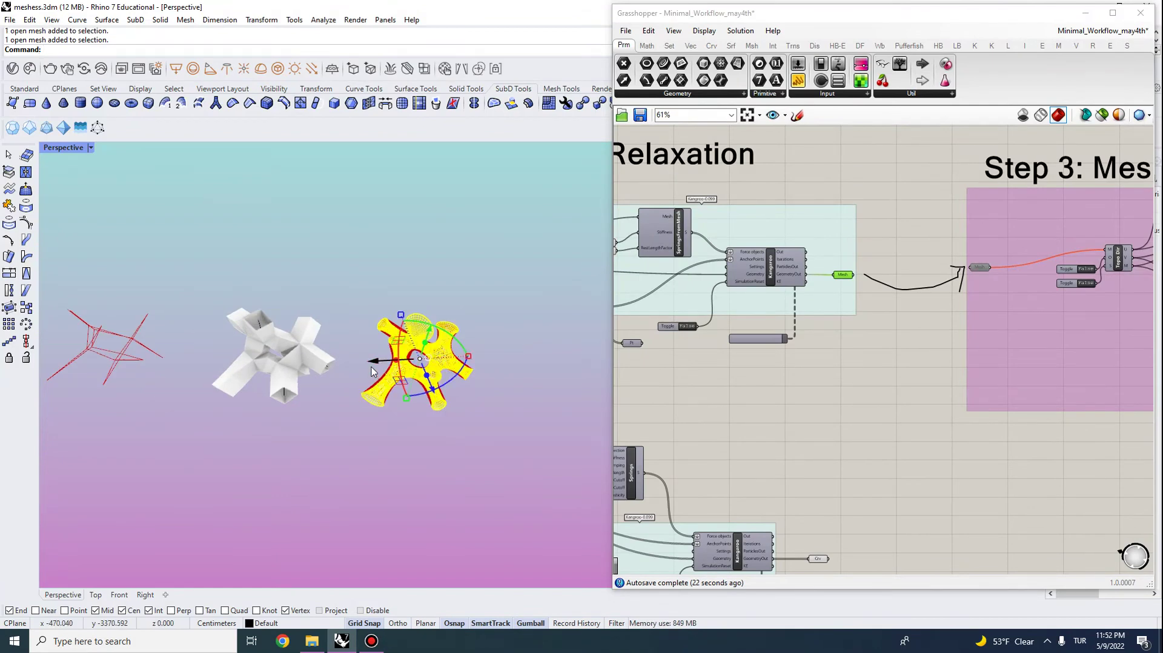
{"action": "left_click_drag", "start_coordinate": [373, 362], "coordinate": [504, 359]}
{"action": "left_click", "coordinate": [467, 446]}
- Minimize Grasshopper and compare the line network, the faceted SubD, the mesh preview and the baked relaxed mesh side by side
{"action": "scroll", "coordinate": [545, 354], "scroll_direction": "up", "scroll_amount": 5}
{"action": "right_click_drag", "start_coordinate": [535, 359], "coordinate": [602, 320]}
{"action": "right_click_drag", "start_coordinate": [509, 233], "coordinate": [545, 210]}
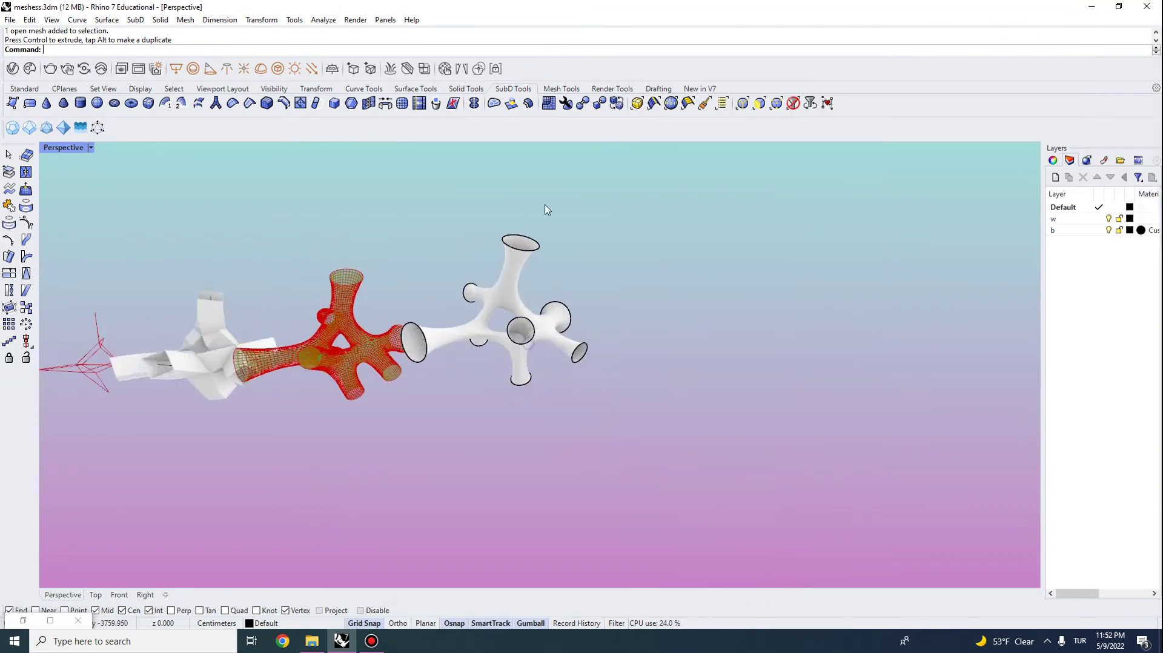
{"action": "scroll", "coordinate": [545, 211], "scroll_direction": "up", "scroll_amount": 8}
{"action": "right_click_drag", "start_coordinate": [454, 281], "coordinate": [526, 262]}
{"action": "scroll", "coordinate": [530, 294], "scroll_direction": "down", "scroll_amount": 5}
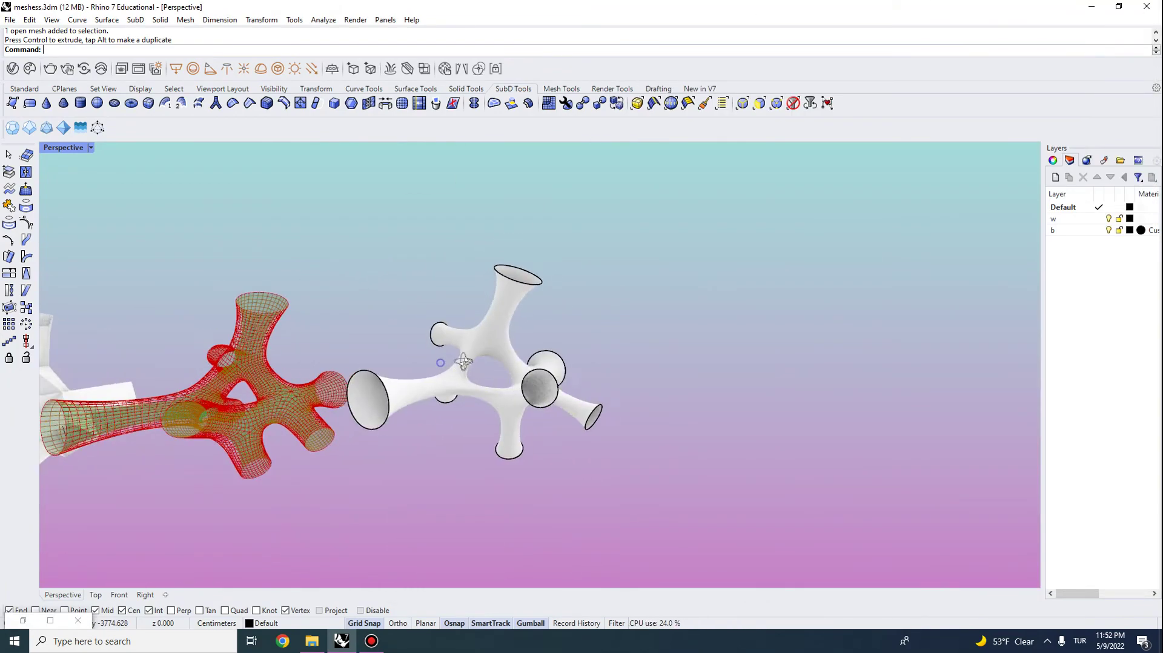
{"action": "right_click_drag", "start_coordinate": [451, 363], "coordinate": [389, 379]}
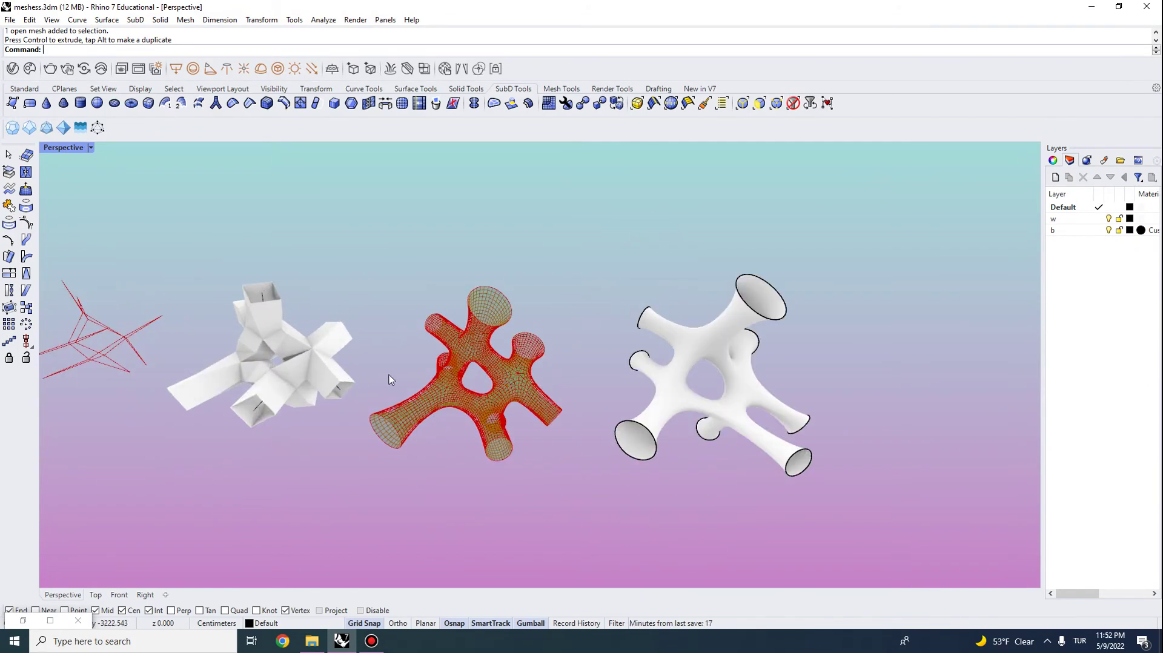
{"action": "right_click_drag", "start_coordinate": [514, 302], "coordinate": [190, 295]}
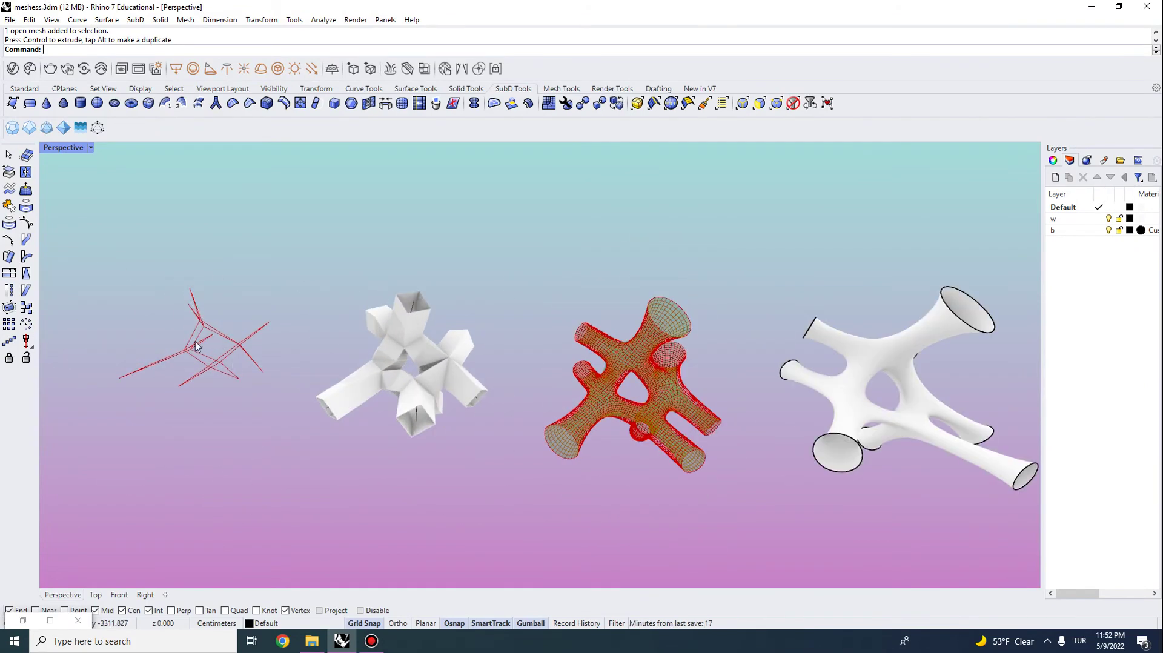
{"action": "right_click_drag", "start_coordinate": [196, 347], "coordinate": [450, 378]}
{"action": "left_click", "coordinate": [363, 345]}
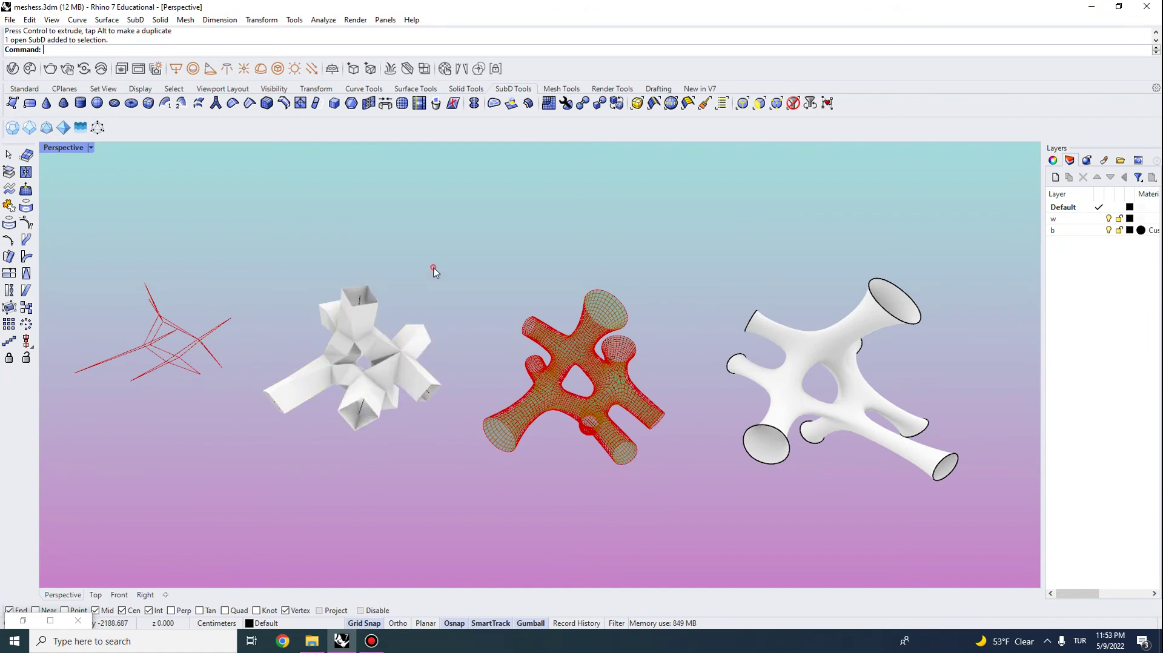
{"action": "left_click", "coordinate": [364, 322]}
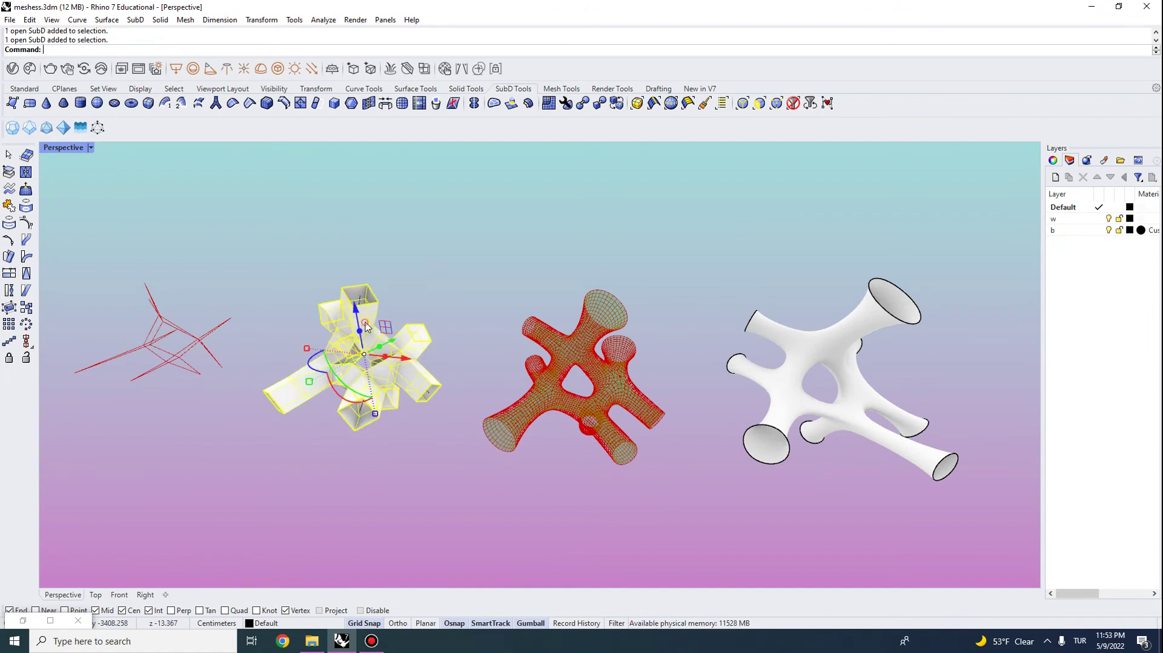
{"action": "left_click", "coordinate": [436, 282]}
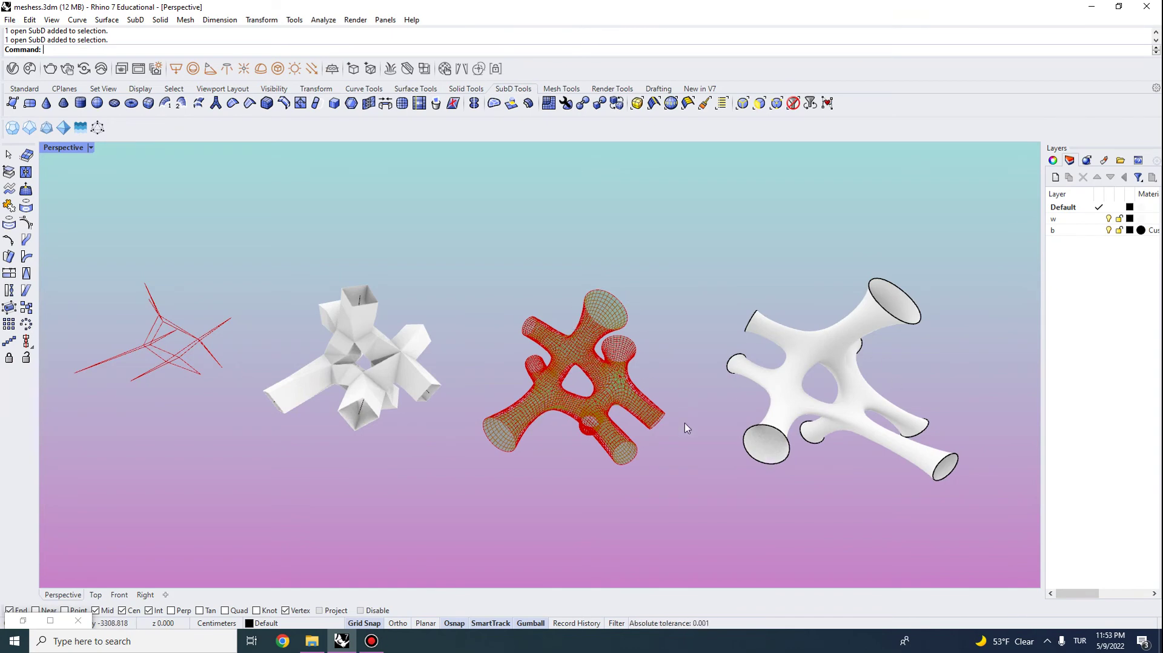
- Examine the row of four form-finding stages from the opposite side, from the line network to the baked mesh
{"action": "right_click_drag", "start_coordinate": [684, 423], "coordinate": [283, 373]}
{"action": "right_click_drag", "start_coordinate": [862, 404], "coordinate": [574, 397]}
{"action": "right_click_drag", "start_coordinate": [720, 443], "coordinate": [817, 394]}
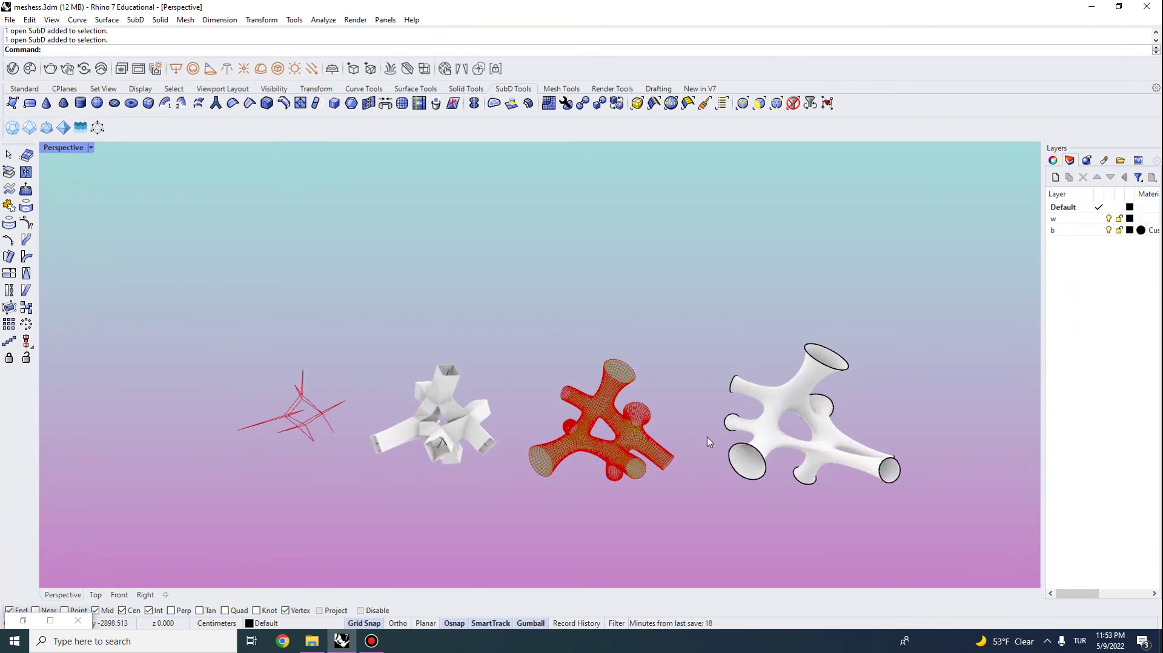
{"action": "right_click_drag", "start_coordinate": [695, 478], "coordinate": [375, 379]}
{"action": "scroll", "coordinate": [508, 337], "scroll_direction": "down", "scroll_amount": 5}
{"action": "scroll", "coordinate": [375, 379], "scroll_direction": "up", "scroll_amount": 4}
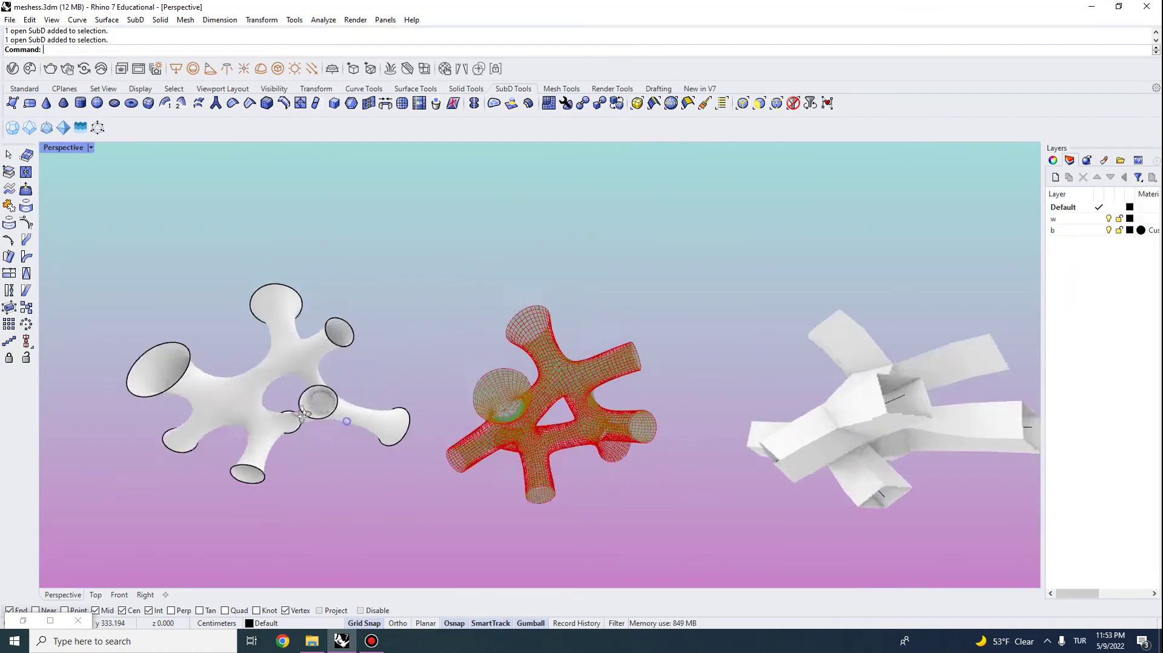
{"action": "scroll", "coordinate": [223, 379], "scroll_direction": "down", "scroll_amount": 3}
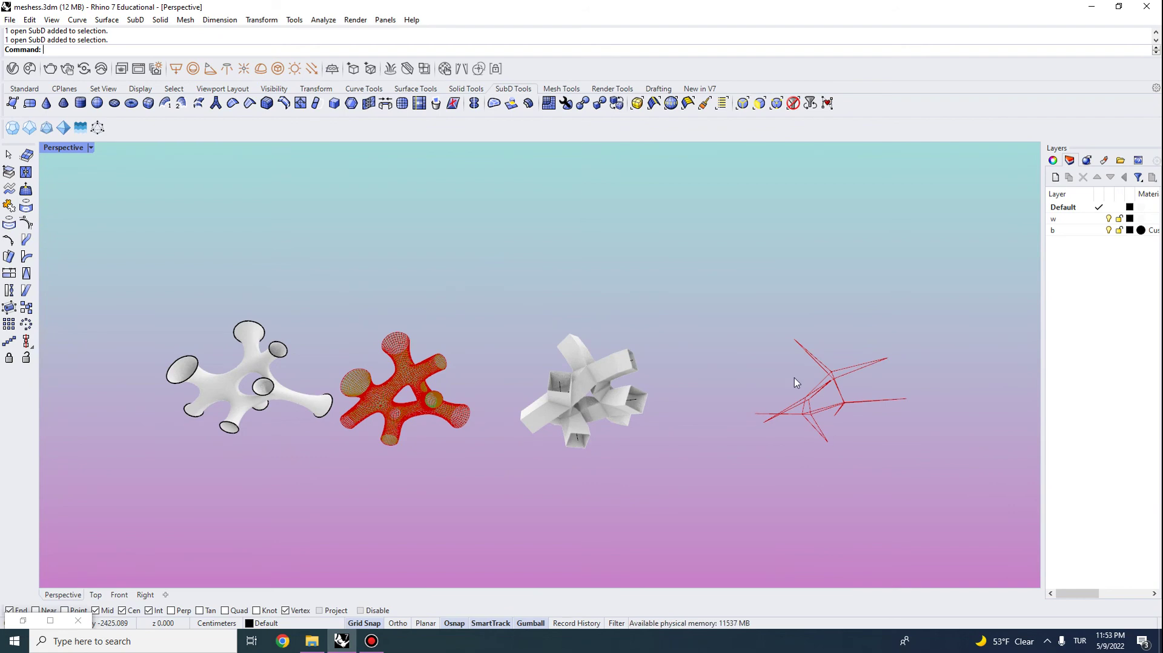
{"action": "scroll", "coordinate": [787, 397], "scroll_direction": "up", "scroll_amount": 3}
{"action": "scroll", "coordinate": [784, 385], "scroll_direction": "down", "scroll_amount": 4}
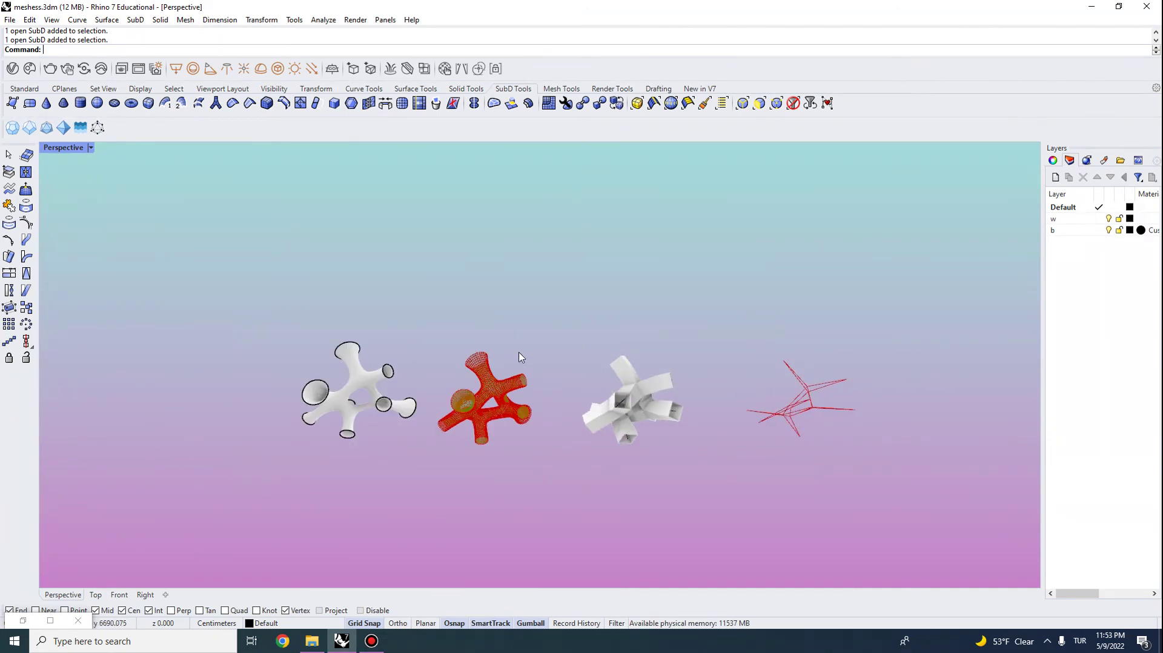
{"action": "scroll", "coordinate": [695, 406], "scroll_direction": "up", "scroll_amount": 2}
- Restore Grasshopper and review the curve-based Springs and Kangaroo definition alongside the red line network in the Rhino viewport
{"action": "left_click", "coordinate": [24, 621]}
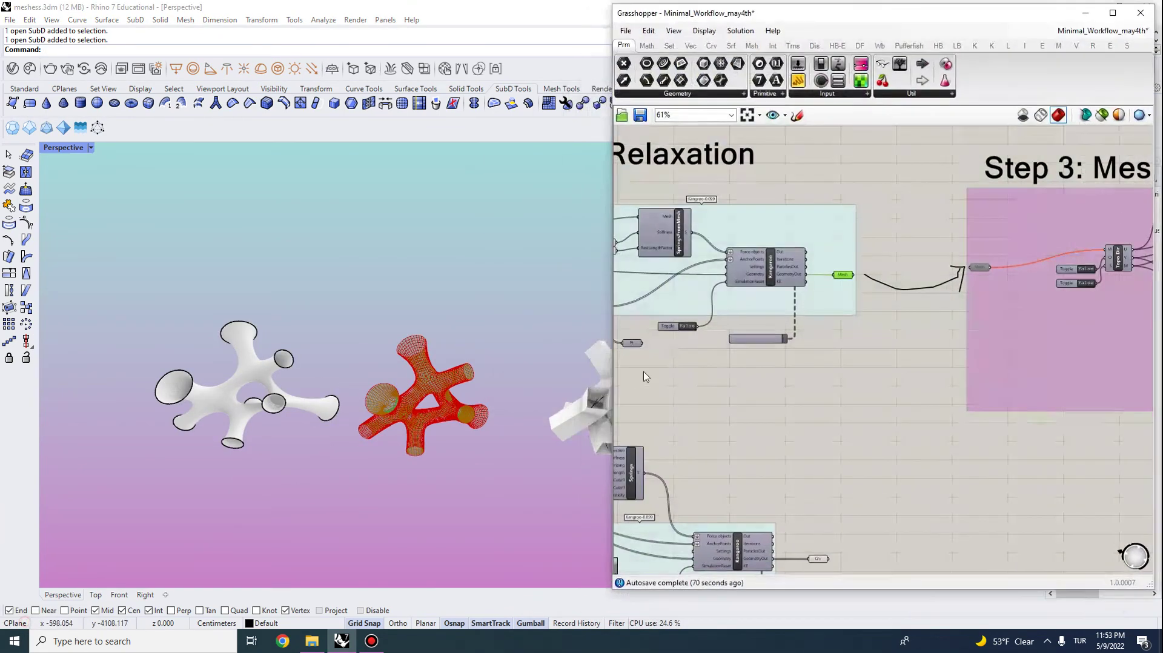
{"action": "scroll", "coordinate": [746, 334], "scroll_direction": "down", "scroll_amount": 2}
{"action": "right_click_drag", "start_coordinate": [749, 332], "coordinate": [913, 271]}
{"action": "scroll", "coordinate": [810, 446], "scroll_direction": "up", "scroll_amount": 2}
{"action": "scroll", "coordinate": [775, 406], "scroll_direction": "up", "scroll_amount": 1}
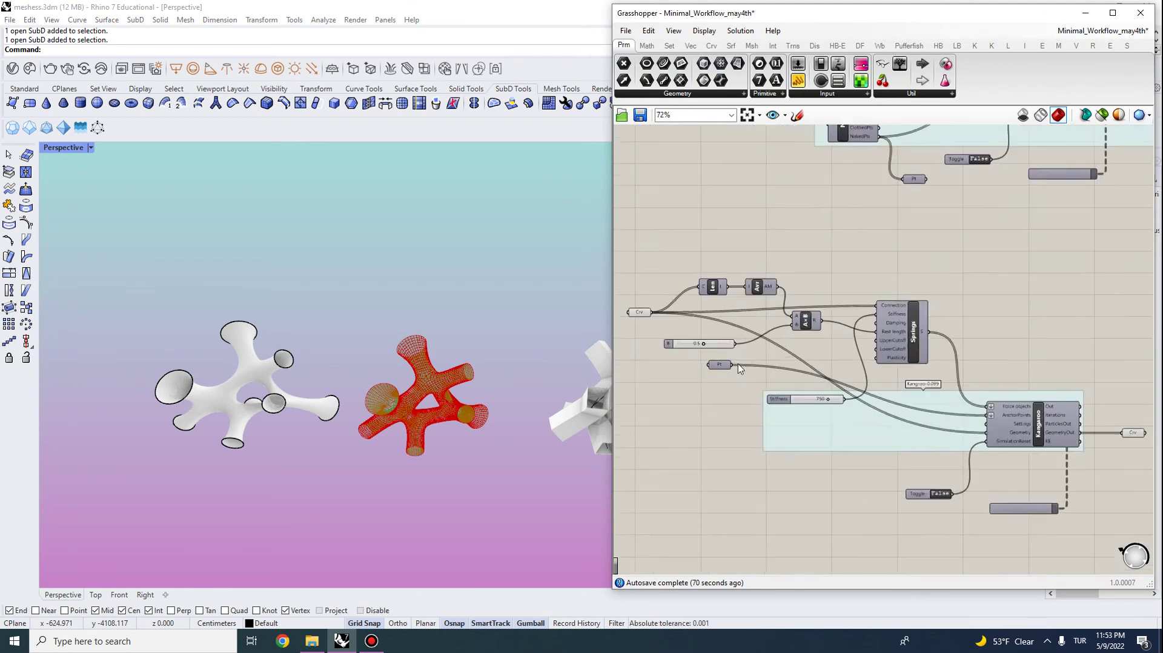
{"action": "scroll", "coordinate": [340, 363], "scroll_direction": "down", "scroll_amount": 3}
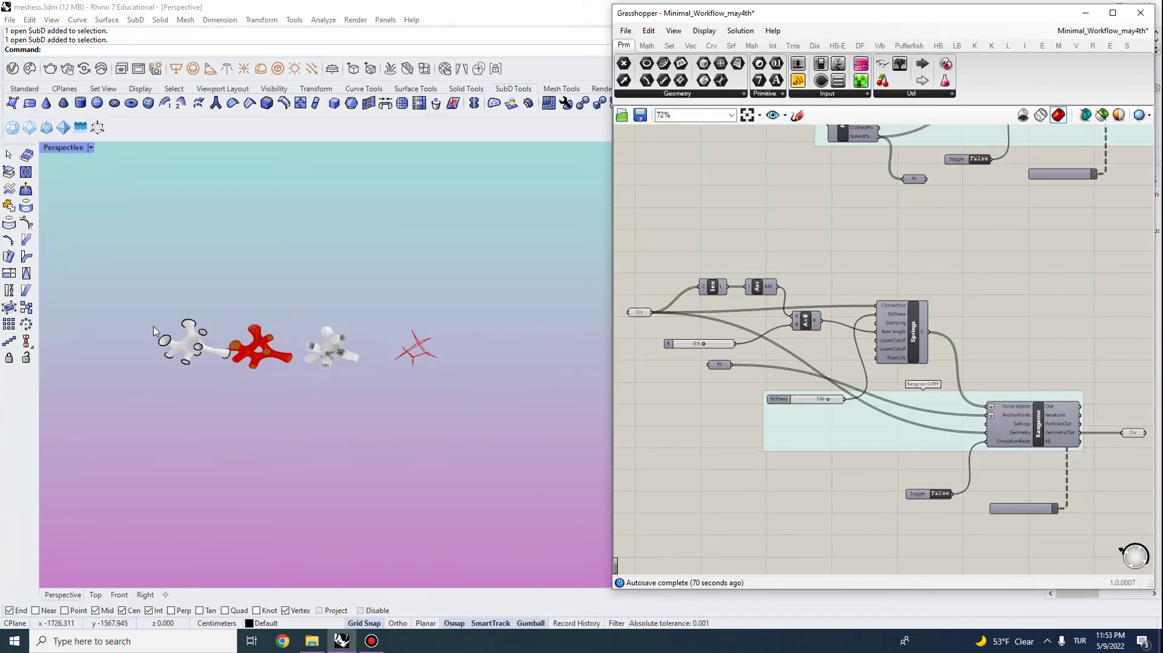
{"action": "scroll", "coordinate": [363, 321], "scroll_direction": "up", "scroll_amount": 6}
{"action": "scroll", "coordinate": [377, 310], "scroll_direction": "up", "scroll_amount": 2}
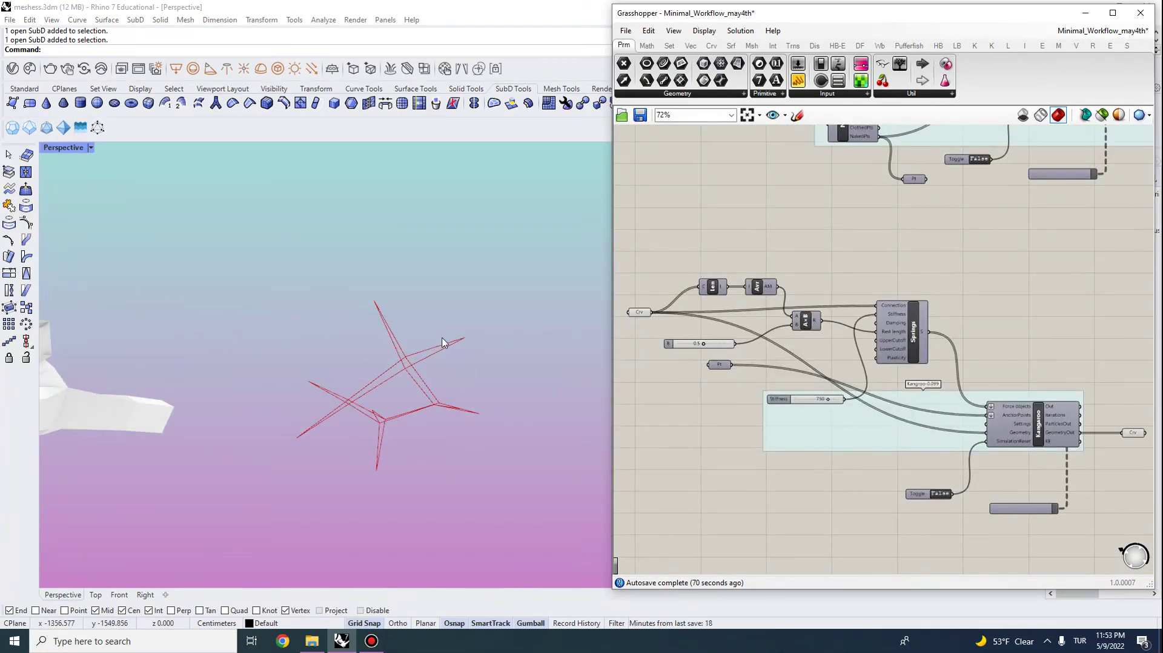
{"action": "scroll", "coordinate": [421, 349], "scroll_direction": "down", "scroll_amount": 1}
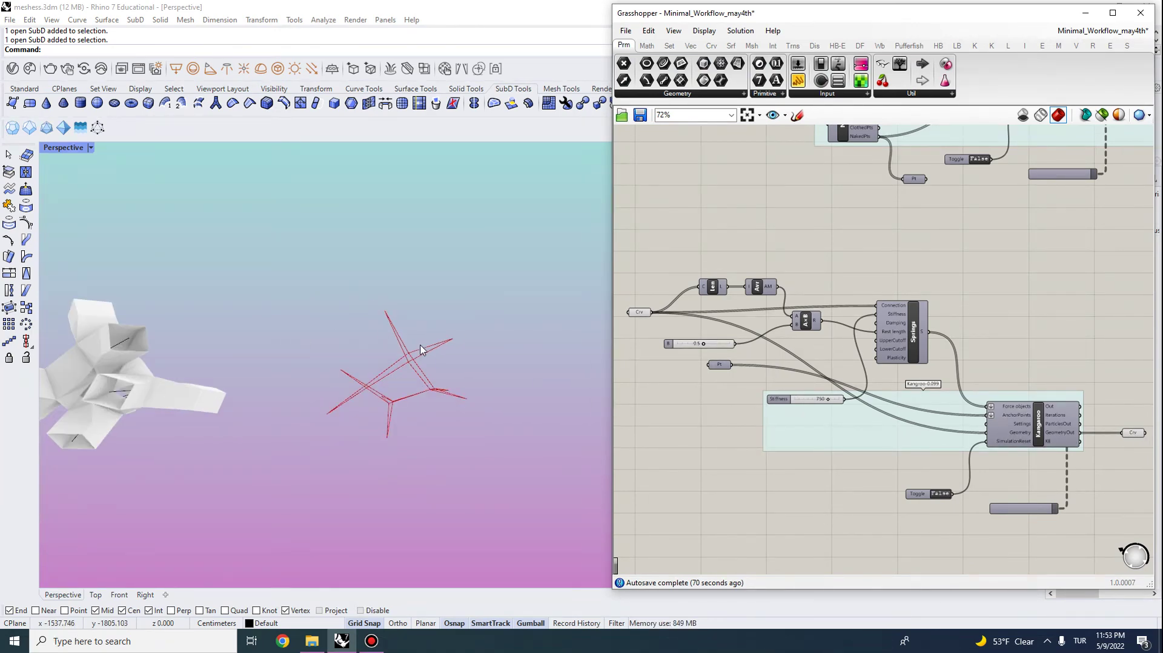
{"action": "scroll", "coordinate": [479, 364], "scroll_direction": "down", "scroll_amount": 3}
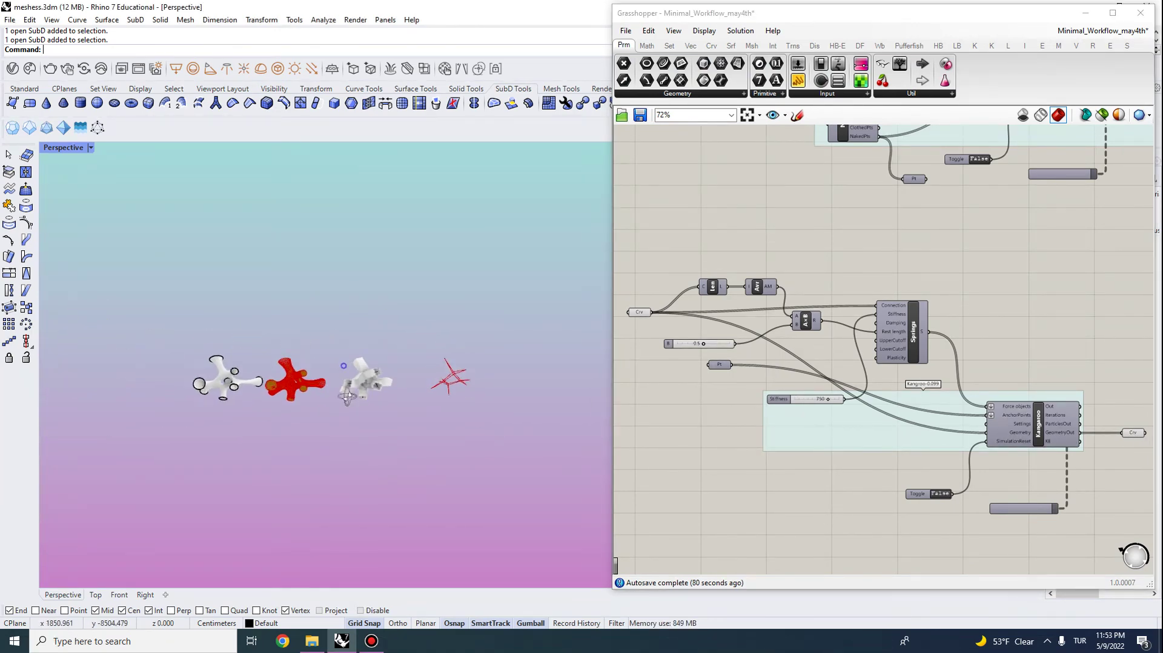
{"action": "scroll", "coordinate": [417, 415], "scroll_direction": "up", "scroll_amount": 4}
{"action": "right_click_drag", "start_coordinate": [417, 410], "coordinate": [384, 390]}
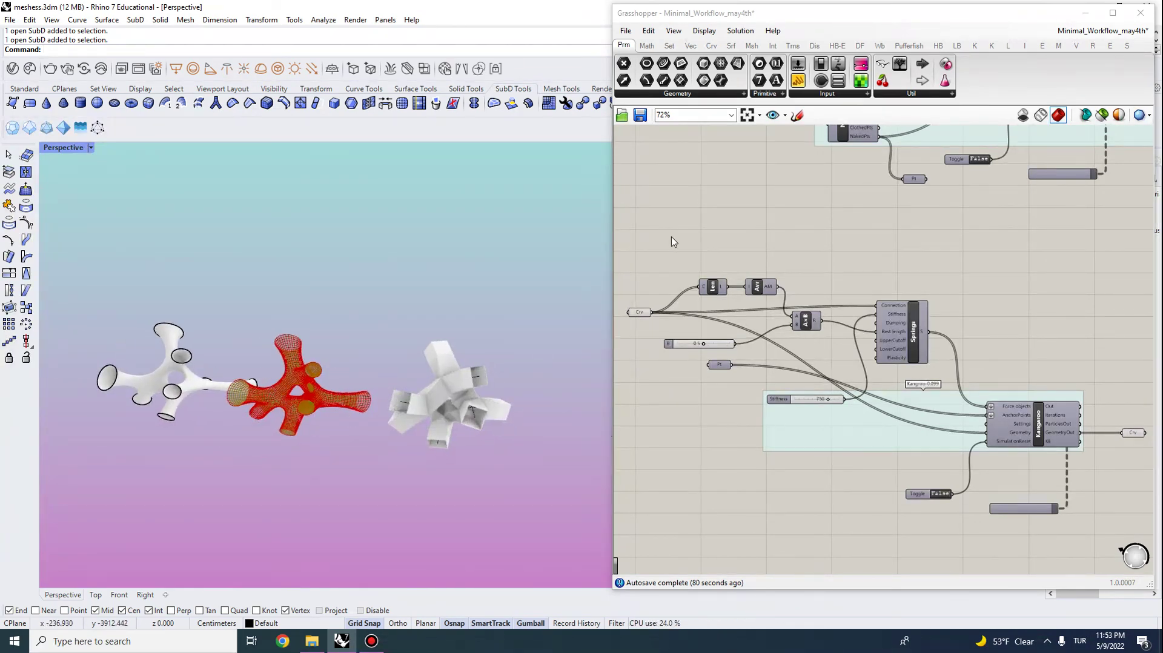
- Review the mesh and curve relaxation definitions together under Step 2: Kangaroo Relaxation, up to the link to Step 3
{"action": "scroll", "coordinate": [822, 231], "scroll_direction": "down", "scroll_amount": 3}
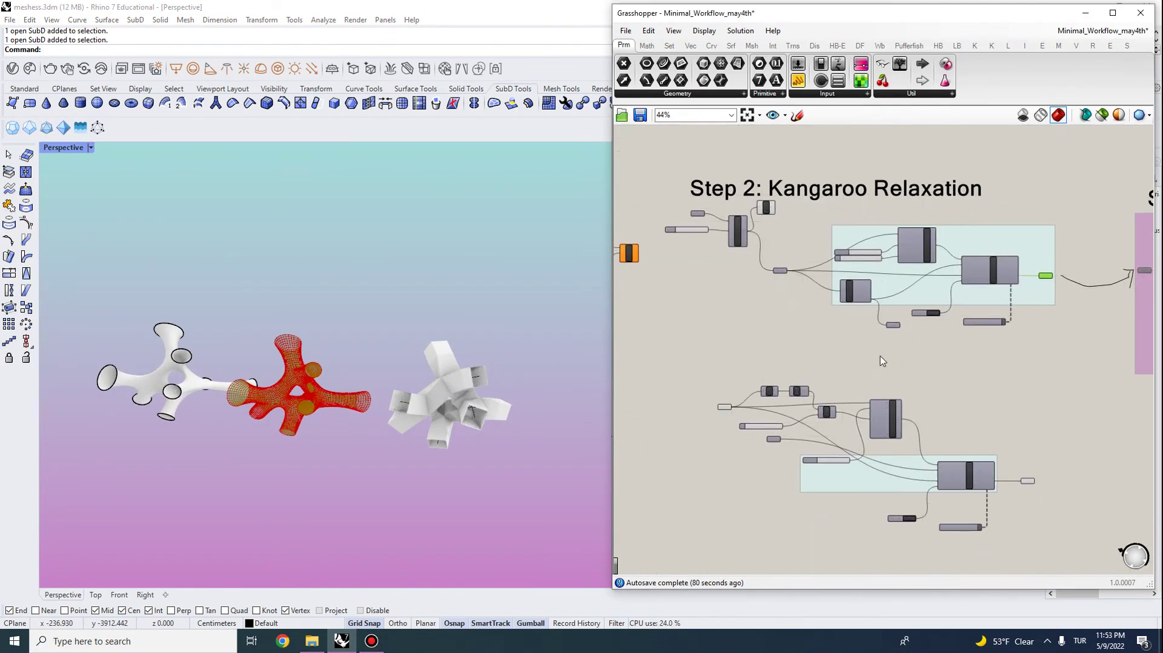
{"action": "right_click_drag", "start_coordinate": [904, 354], "coordinate": [906, 354]}
{"action": "scroll", "coordinate": [894, 337], "scroll_direction": "down", "scroll_amount": 2}
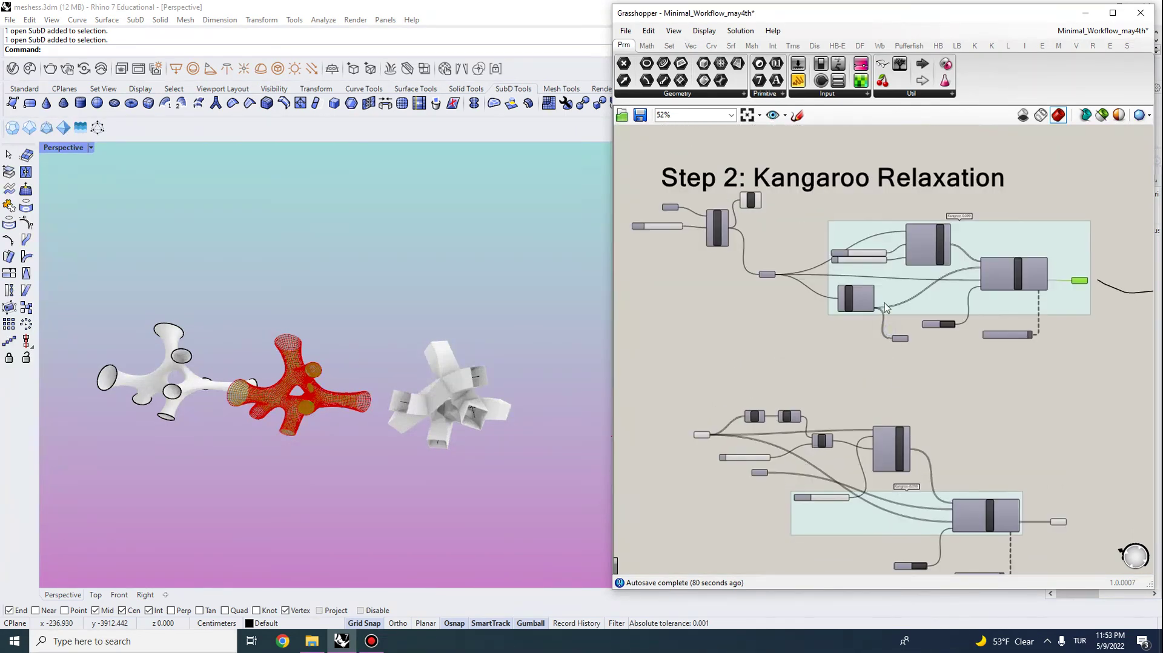
{"action": "right_click_drag", "start_coordinate": [970, 311], "coordinate": [959, 349]}
{"action": "scroll", "coordinate": [135, 350], "scroll_direction": "up", "scroll_amount": 2}
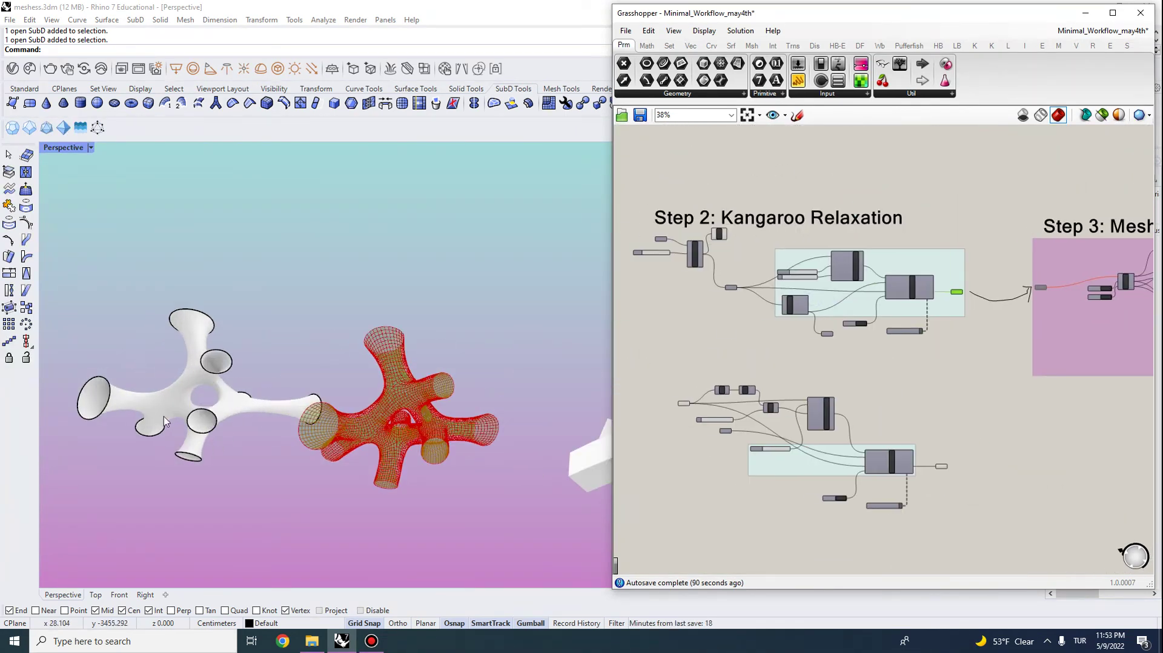
- Inspect the baked mesh's openings and branches in Rhino, and compare its form with the preview, SubD and line network
{"action": "scroll", "coordinate": [164, 418], "scroll_direction": "up", "scroll_amount": 2}
{"action": "scroll", "coordinate": [443, 358], "scroll_direction": "down", "scroll_amount": 4}
{"action": "right_click_drag", "start_coordinate": [444, 358], "coordinate": [281, 361]}
{"action": "scroll", "coordinate": [225, 396], "scroll_direction": "up", "scroll_amount": 5}
{"action": "scroll", "coordinate": [247, 364], "scroll_direction": "down", "scroll_amount": 5}
{"action": "scroll", "coordinate": [189, 302], "scroll_direction": "down", "scroll_amount": 2}
{"action": "scroll", "coordinate": [187, 342], "scroll_direction": "up", "scroll_amount": 5}
{"action": "scroll", "coordinate": [248, 298], "scroll_direction": "down", "scroll_amount": 3}
{"action": "scroll", "coordinate": [253, 328], "scroll_direction": "down", "scroll_amount": 6}
{"action": "right_click_drag", "start_coordinate": [203, 302], "coordinate": [281, 345]}
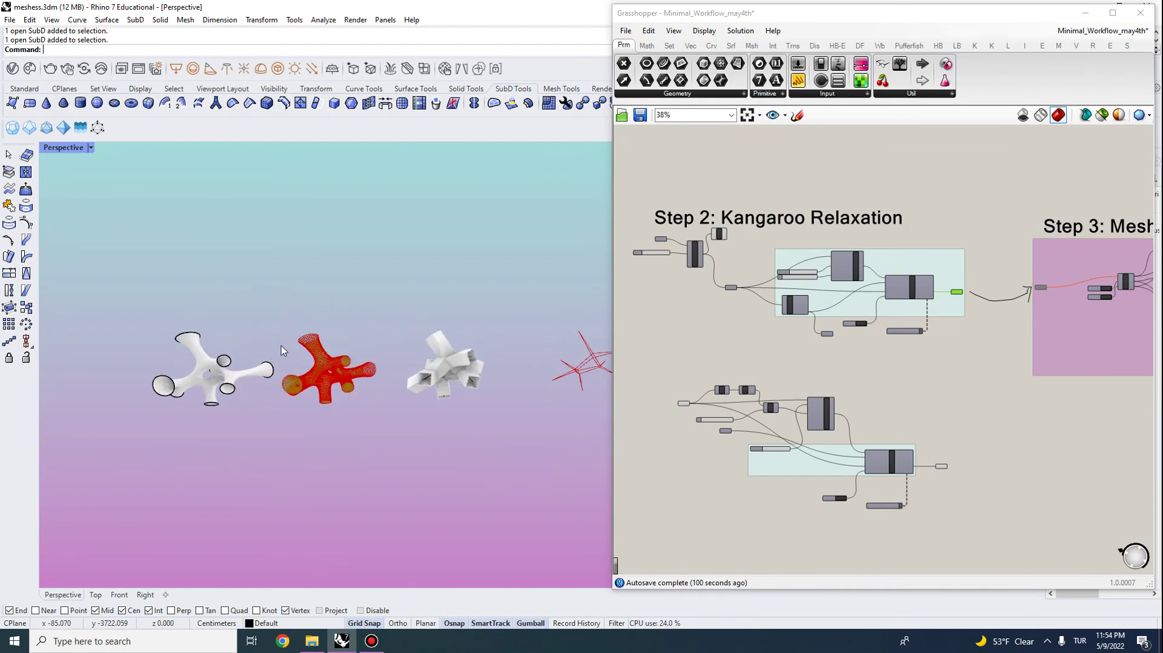
{"action": "scroll", "coordinate": [198, 269], "scroll_direction": "down", "scroll_amount": 2}
{"action": "scroll", "coordinate": [247, 339], "scroll_direction": "up", "scroll_amount": 3}
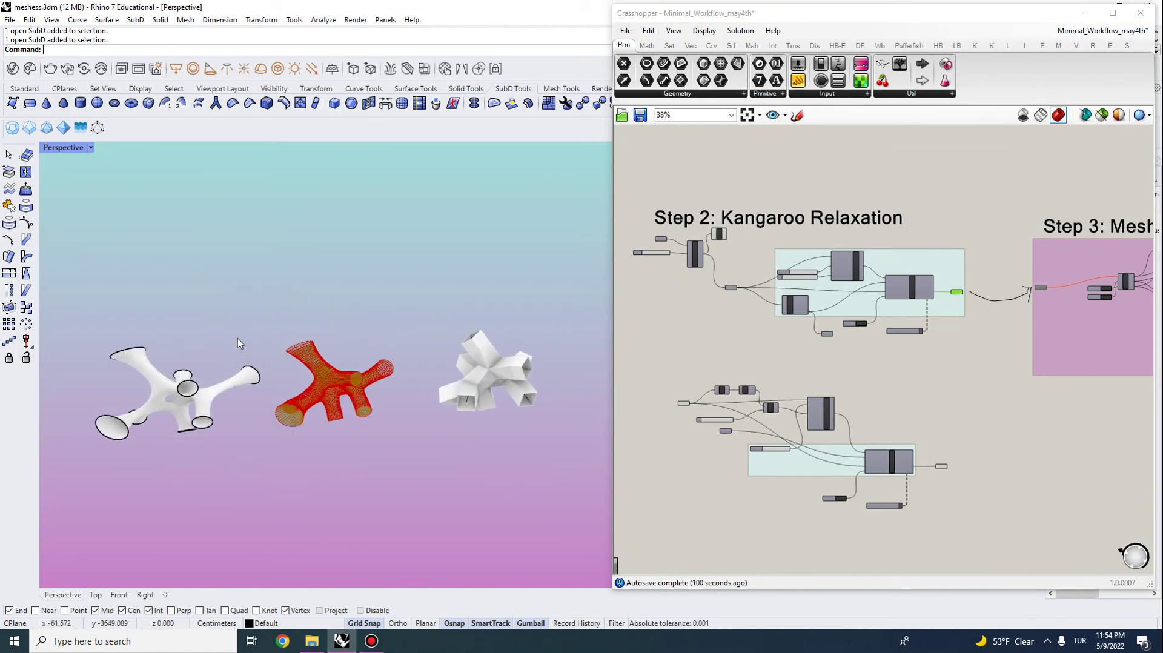
{"action": "scroll", "coordinate": [237, 344], "scroll_direction": "down", "scroll_amount": 2}
{"action": "right_click_drag", "start_coordinate": [237, 343], "coordinate": [274, 377]}
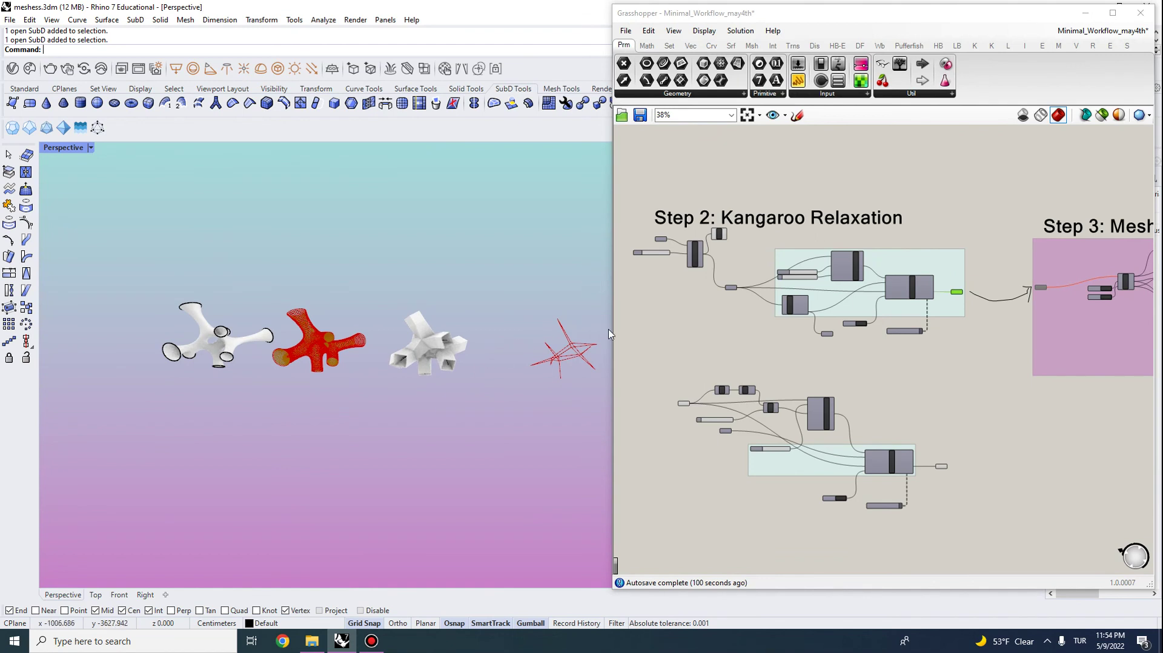
{"action": "right_click_drag", "start_coordinate": [420, 376], "coordinate": [424, 399]}
{"action": "scroll", "coordinate": [457, 404], "scroll_direction": "up", "scroll_amount": 2}
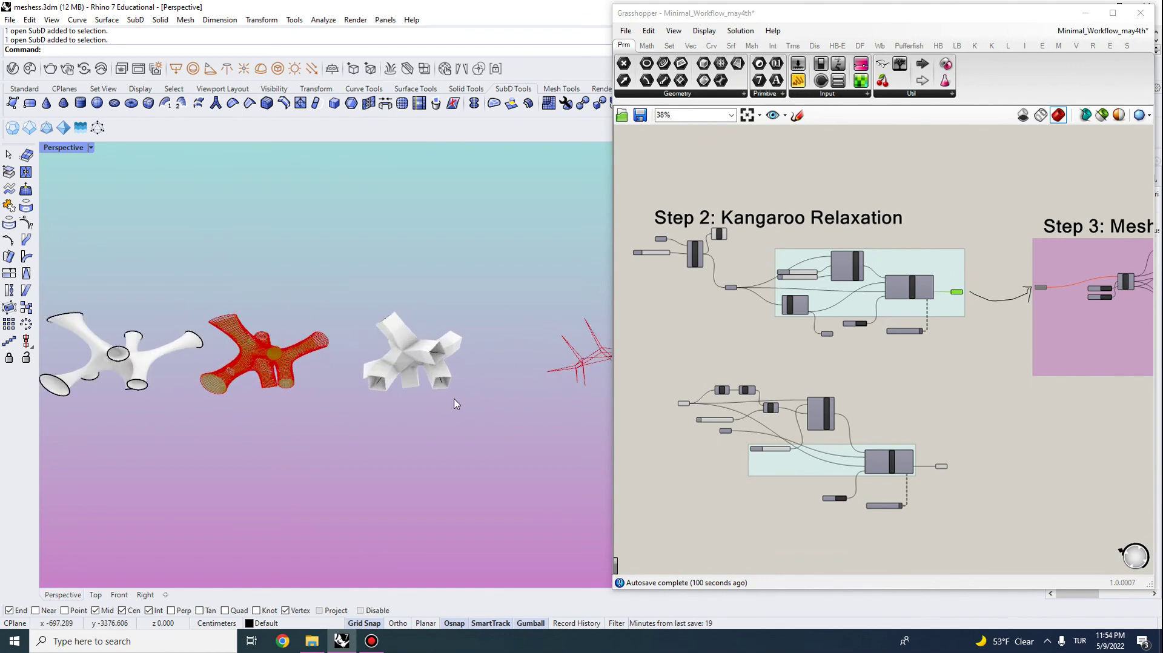
{"action": "scroll", "coordinate": [282, 415], "scroll_direction": "down", "scroll_amount": 3}
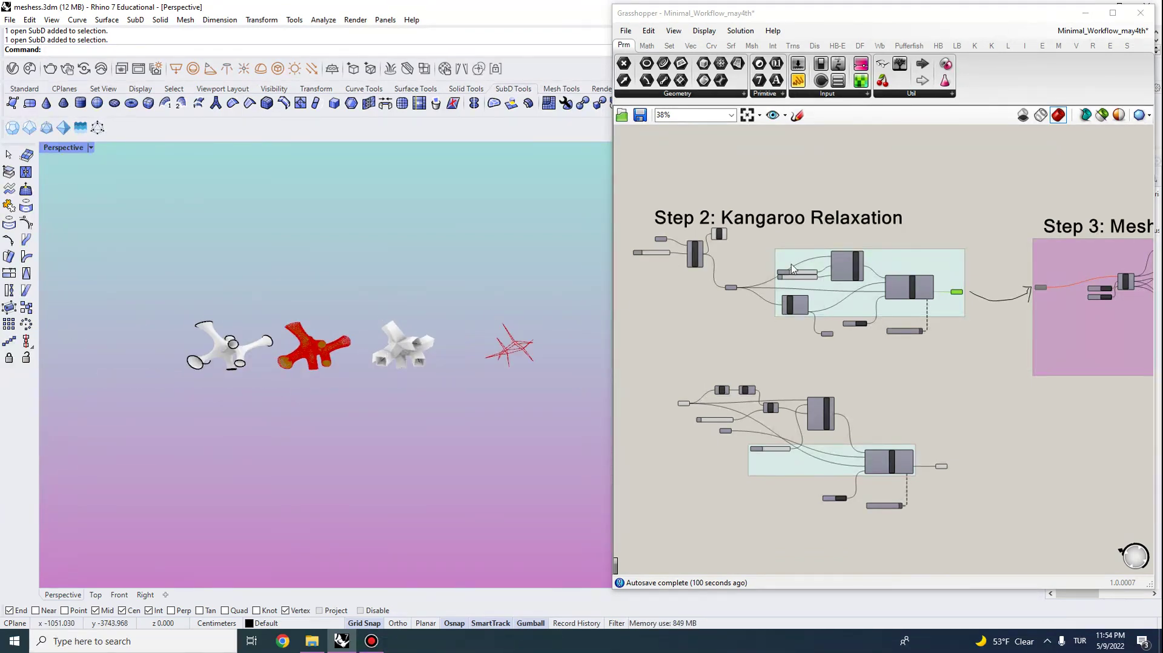